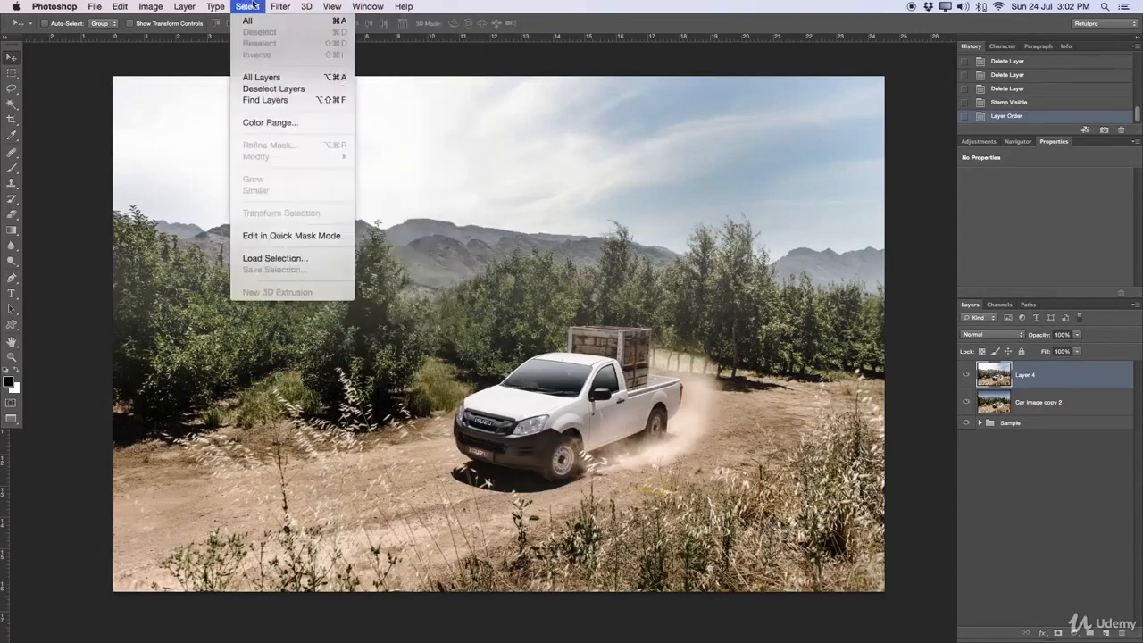
Step: Compare the composite with the original photo by toggling the visibility of Layer 4
left_click(468, 52)
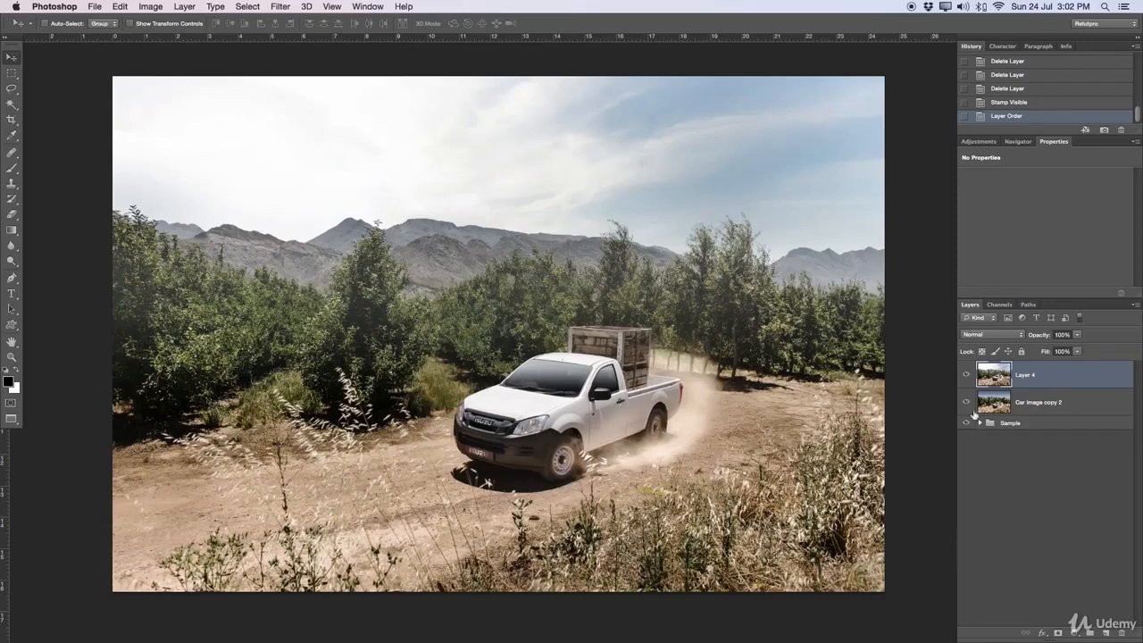
left_click(966, 376)
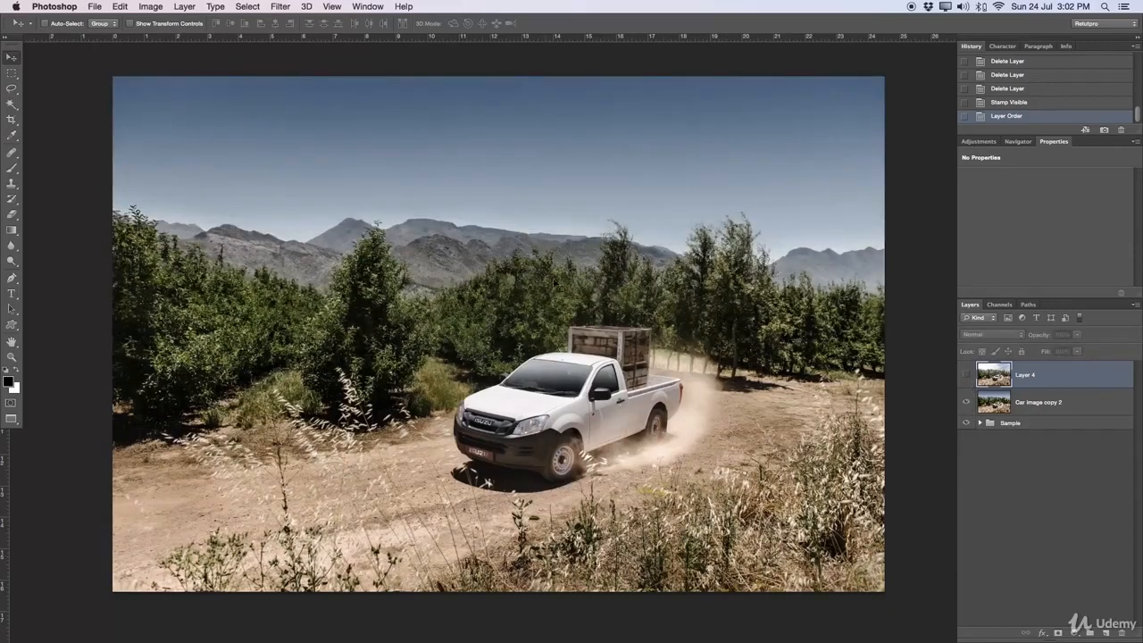
left_click(966, 376)
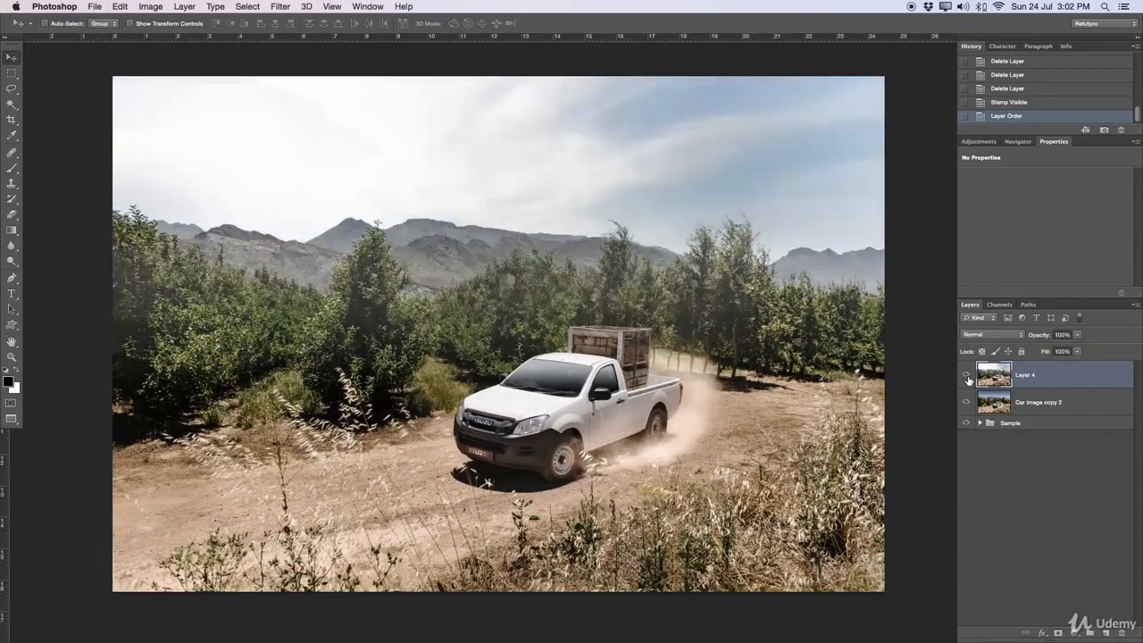
left_click(967, 376)
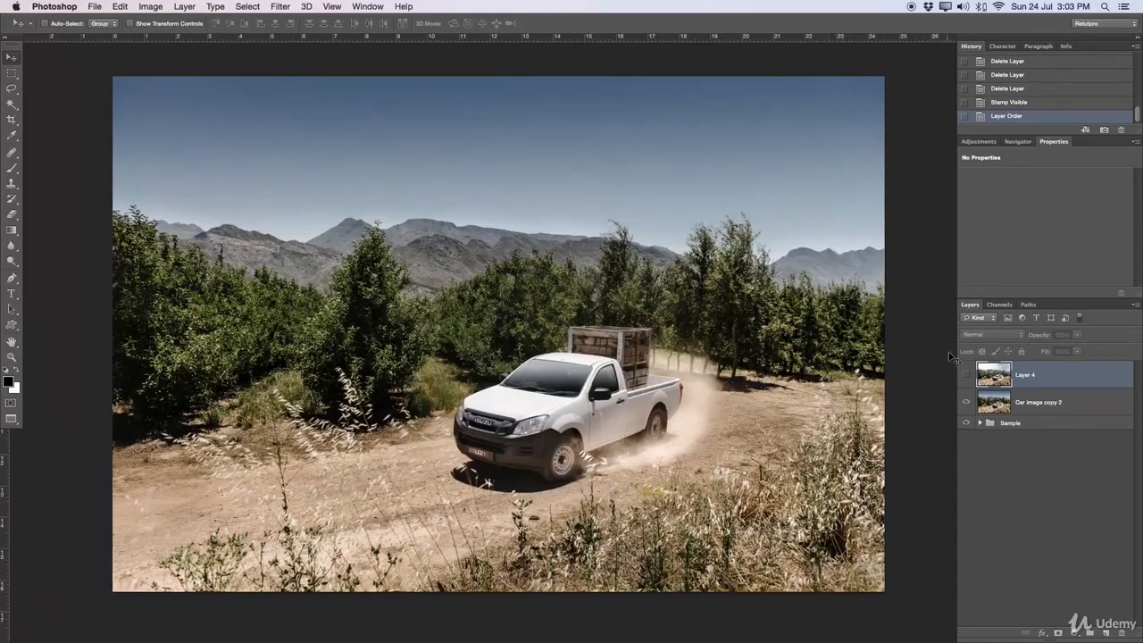
Step: Hide the Car image copy 2 layer and, in the expanded Sample group, hide every layer above Car image copy
left_click(966, 403)
left_click(979, 423)
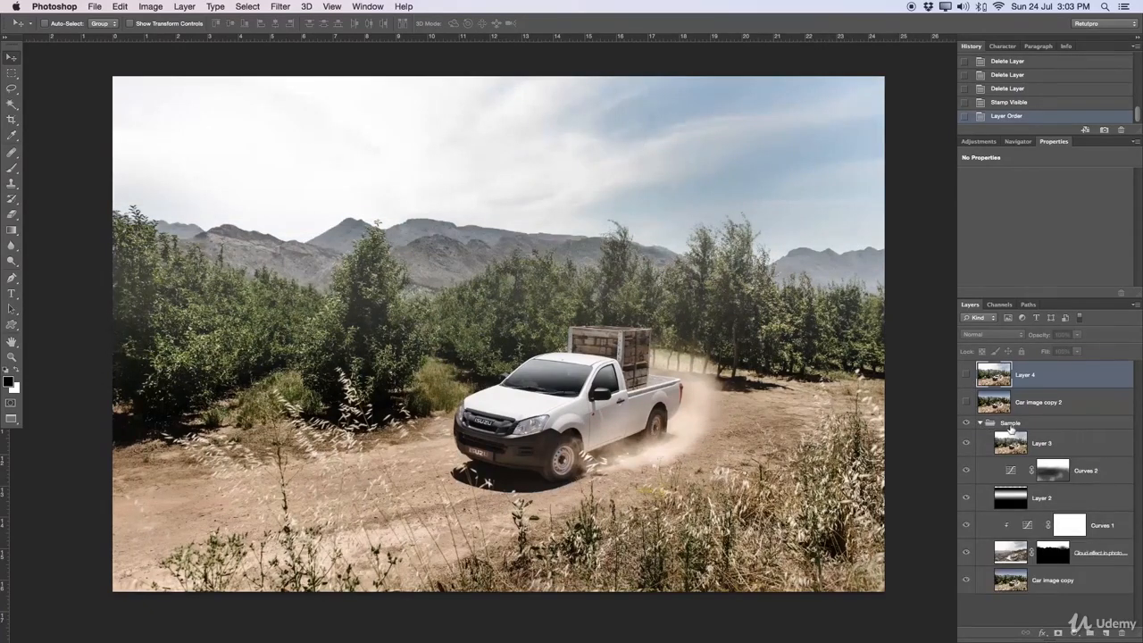
left_click(1011, 428)
left_click_drag(966, 444, 969, 578)
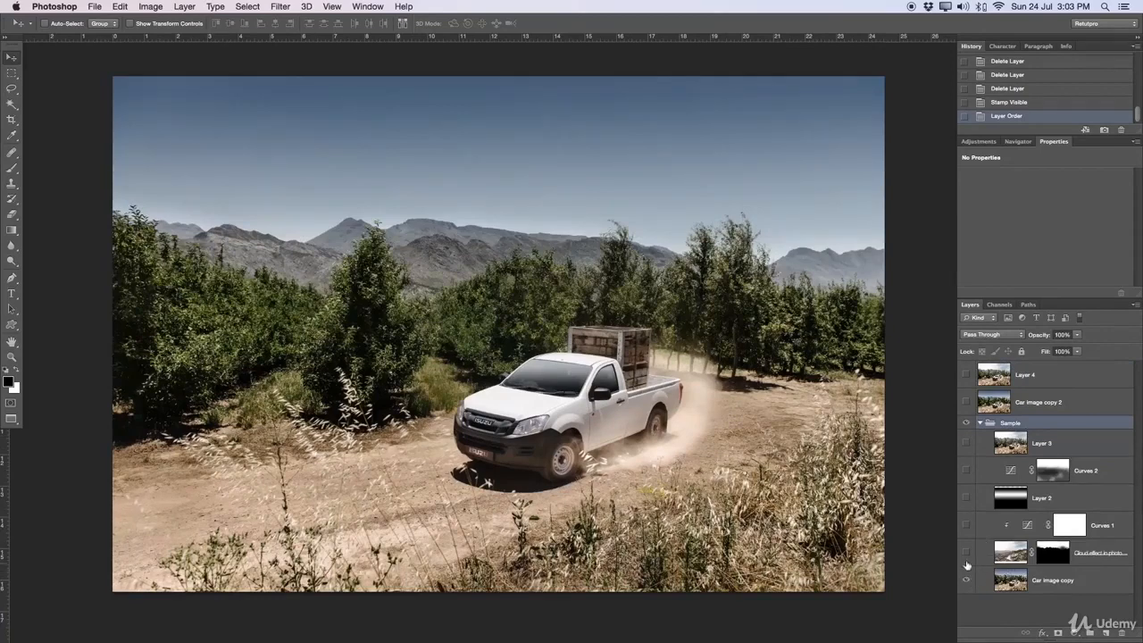
Step: Review how the sample was built by showing the Sample group's layers one by one, from the cloud layer up to Layer 3
left_click(969, 554)
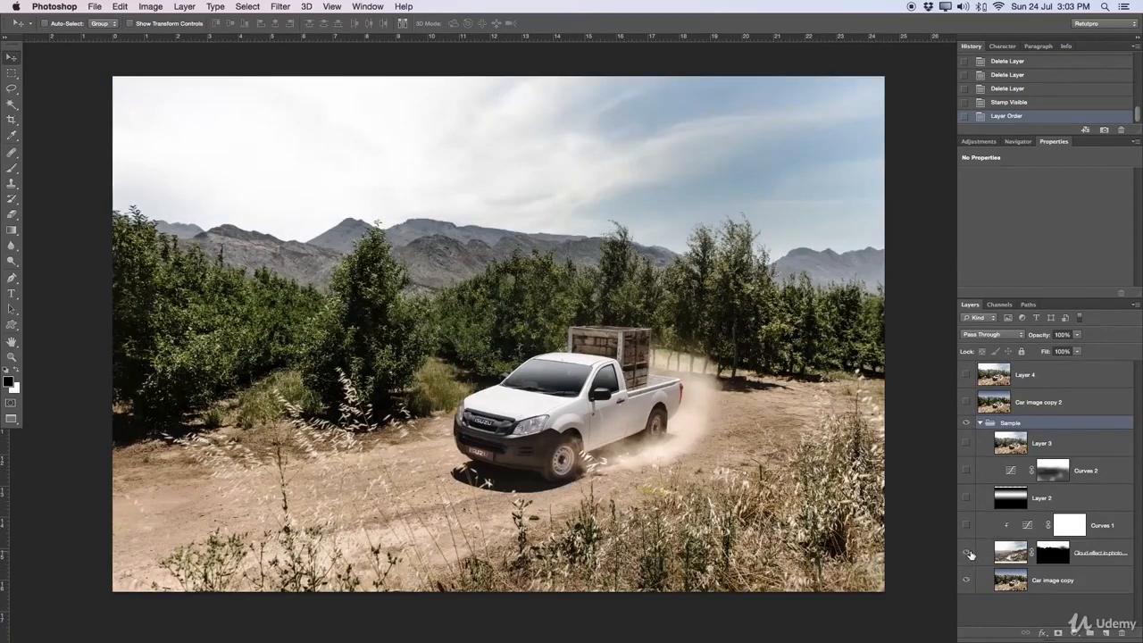
left_click(969, 555)
left_click(969, 555)
left_click(967, 526)
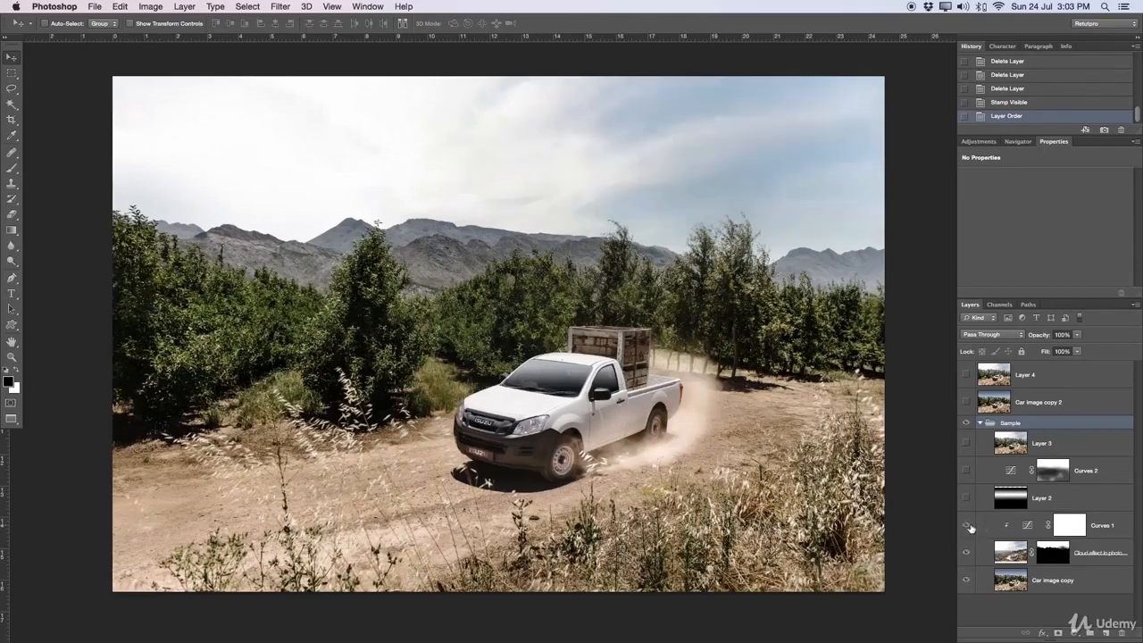
left_click(966, 499)
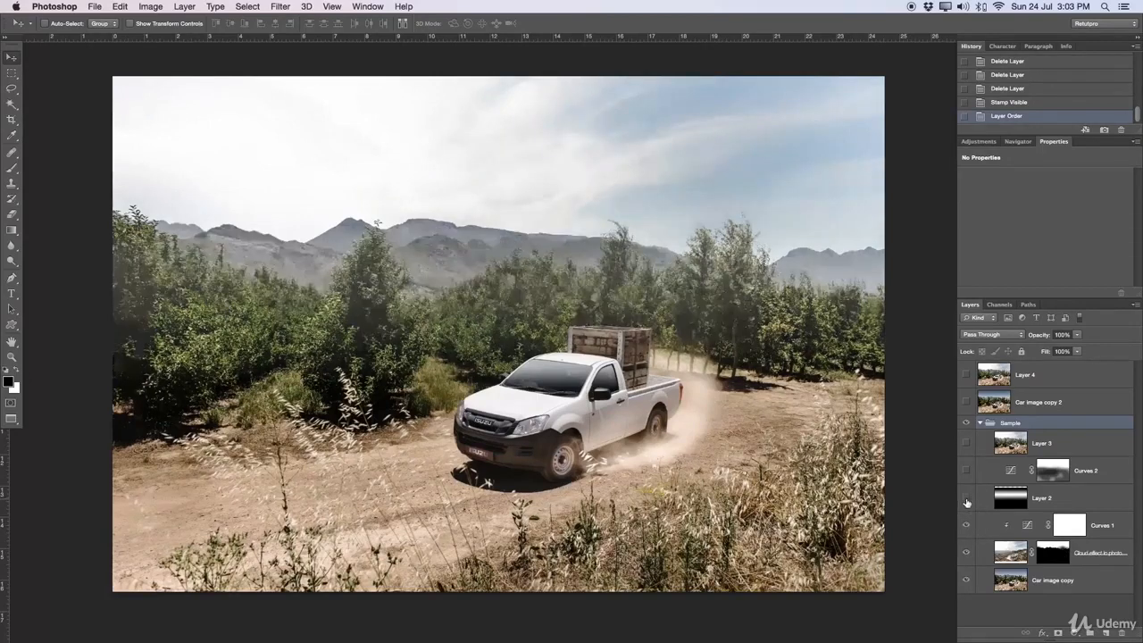
left_click(966, 500)
left_click(967, 501)
left_click(966, 471)
left_click(966, 472)
left_click(966, 472)
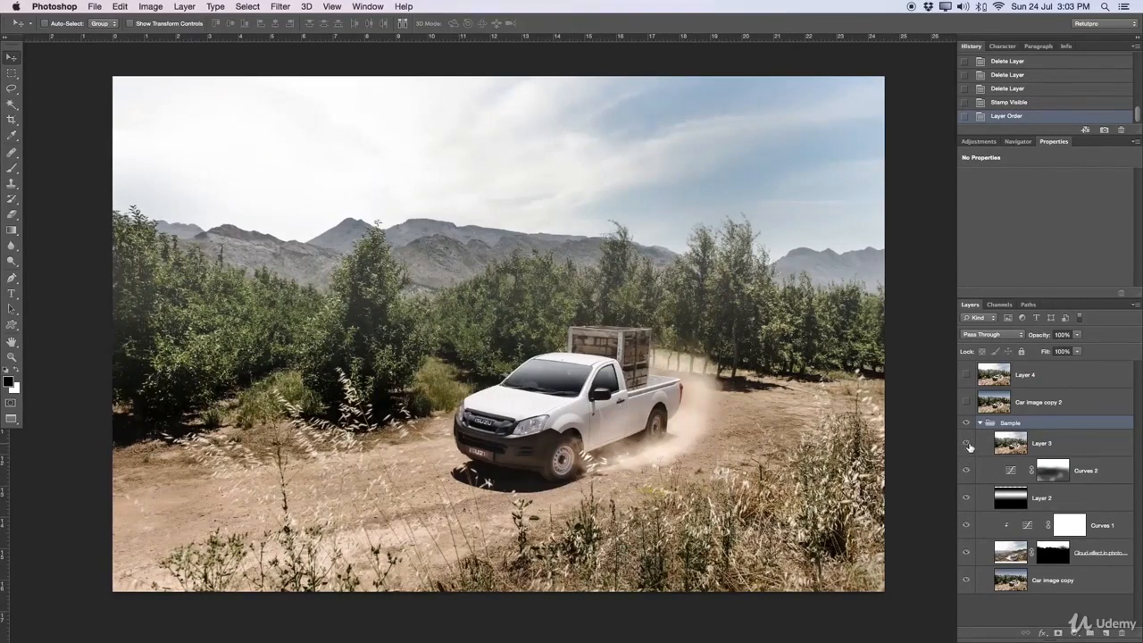
Step: Collapse the Sample group and delete Layer 4
left_click(980, 424)
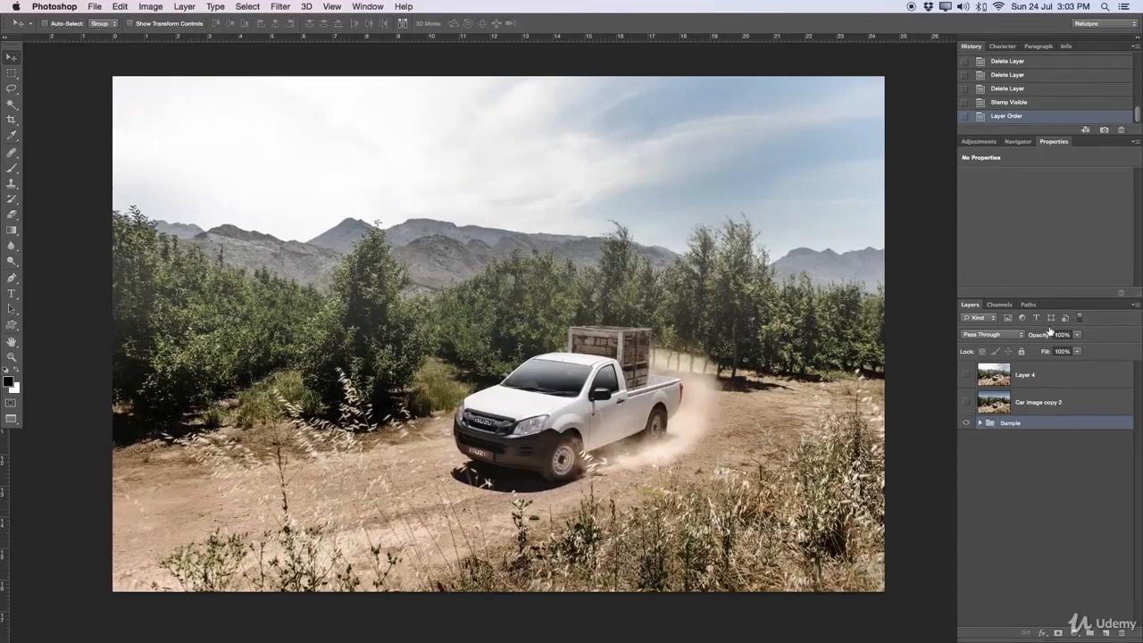
left_click(1042, 366)
key("Delete")
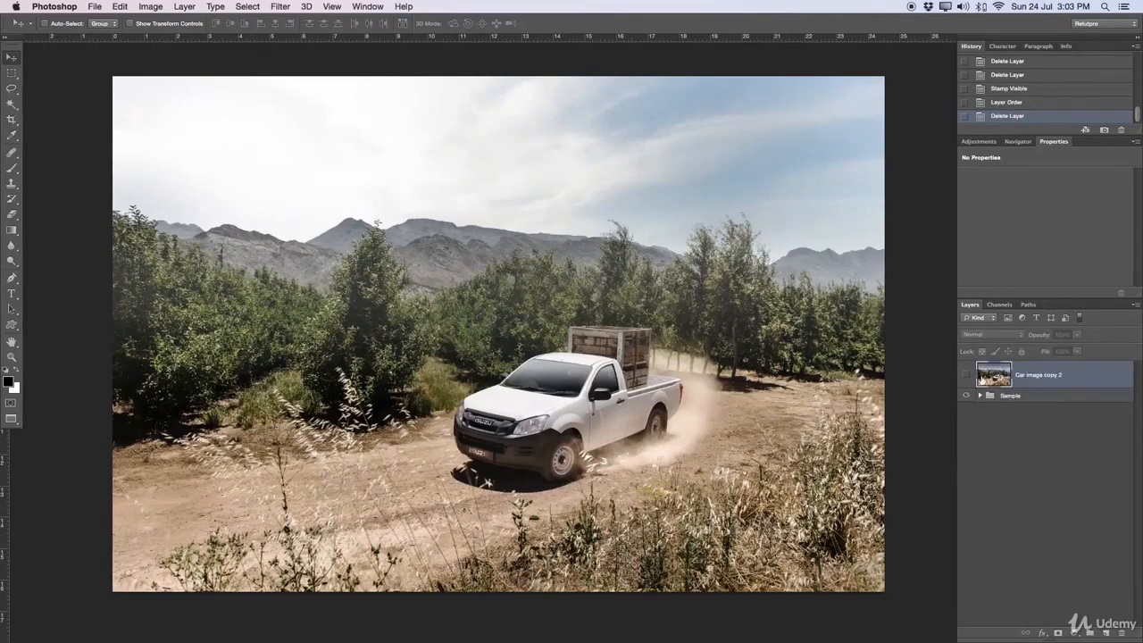
Step: Rename the Car image copy 2 layer as Start and make it visible
double_click(1050, 374)
type("Sh")
type("art")
key("Return")
left_click(965, 374)
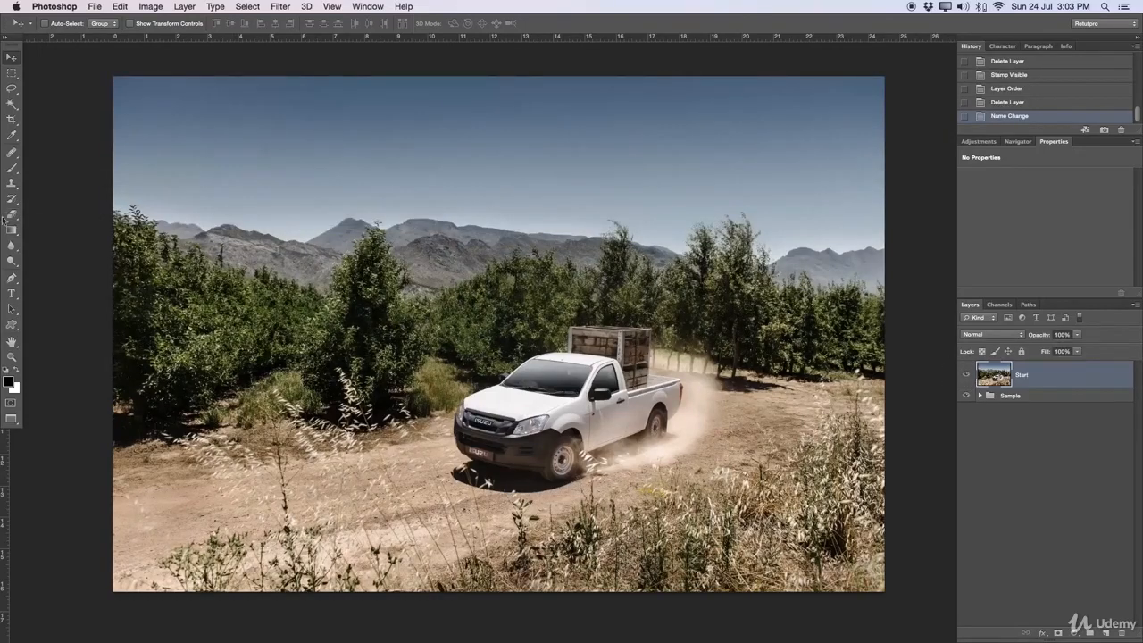
Step: Place the Cloud effect in photoshop image above the Start layer and move it to cover the full canvas width
left_click_drag(0, 353, 372, 334)
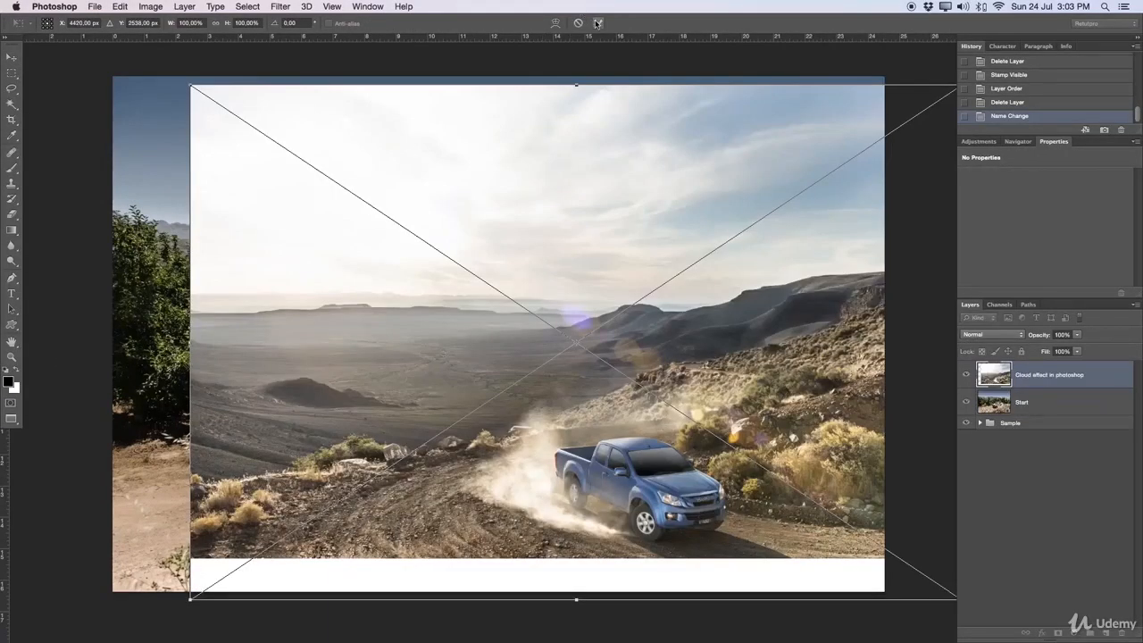
left_click(598, 22)
left_click_drag(581, 127, 502, 136)
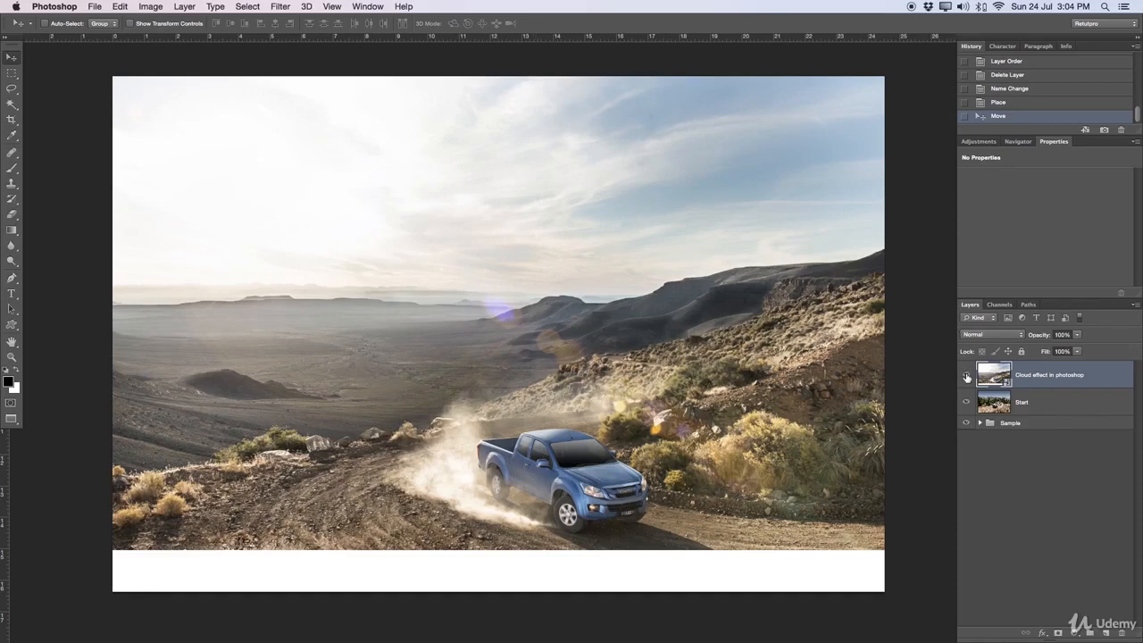
Step: Add a horizontal guide near the placed photo's horizon and rasterize the Cloud effect in photoshop layer
left_click_drag(653, 38, 658, 272)
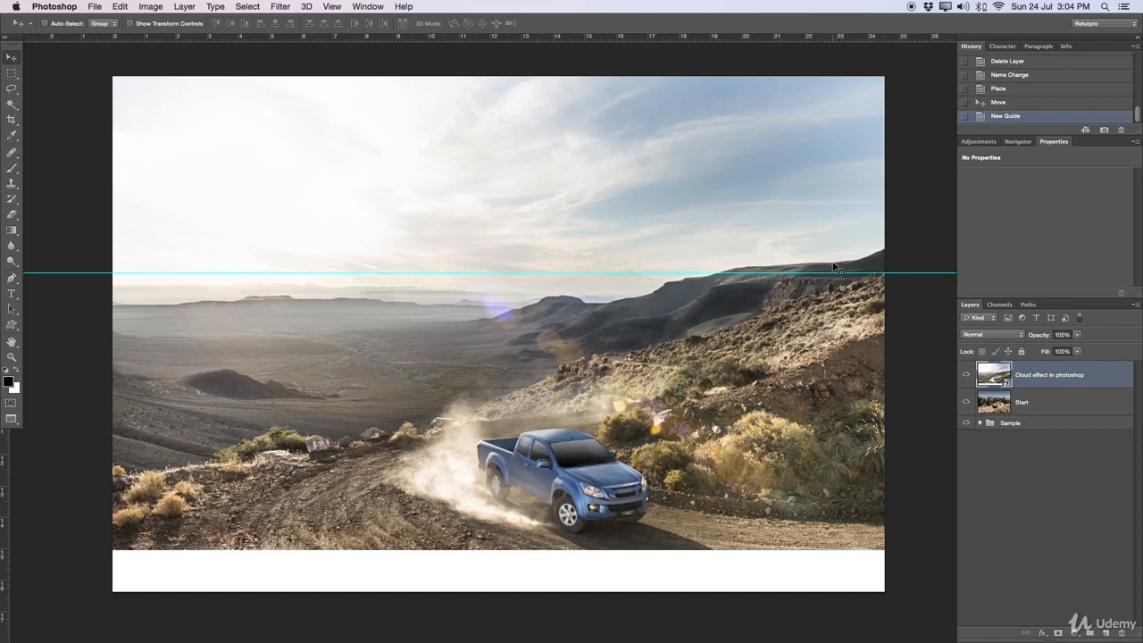
right_click(1031, 389)
left_click(902, 340)
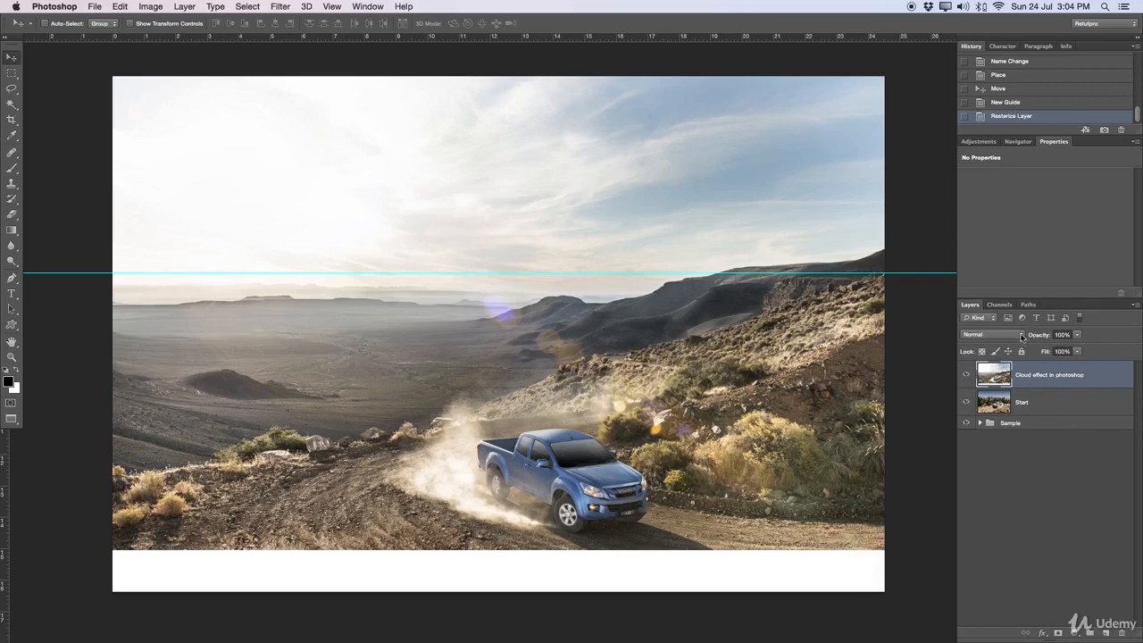
Step: Set the cloud layer's opacity to 52% and move the guide up slightly, checking its position against the mountains in the Start layer
left_click_drag(1040, 339, 1007, 334)
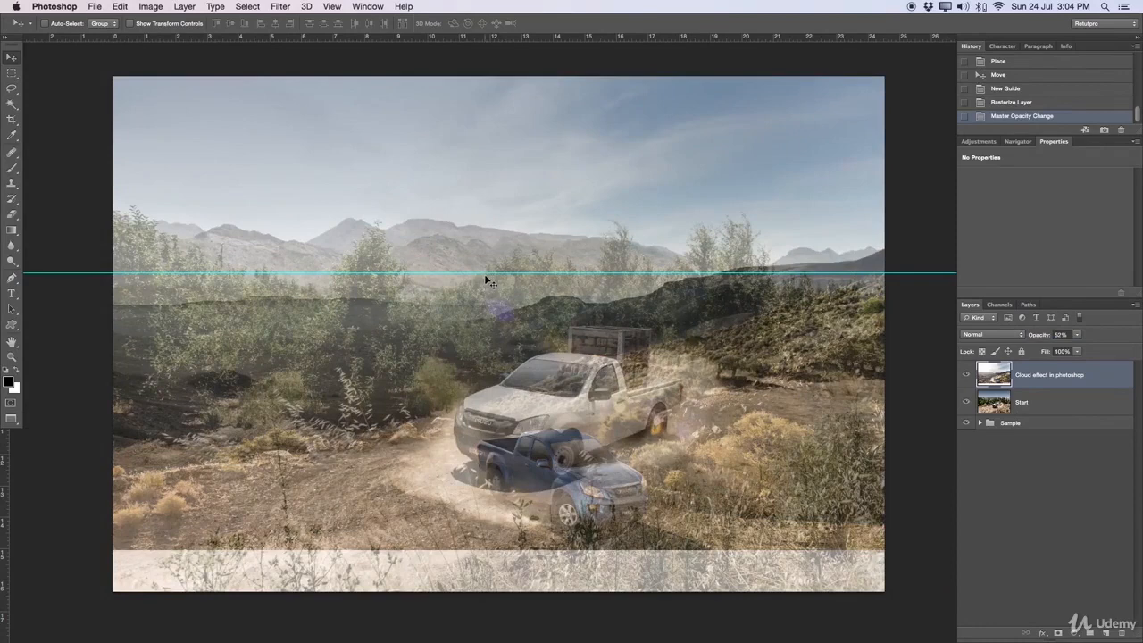
left_click_drag(494, 274, 766, 261)
left_click(967, 375)
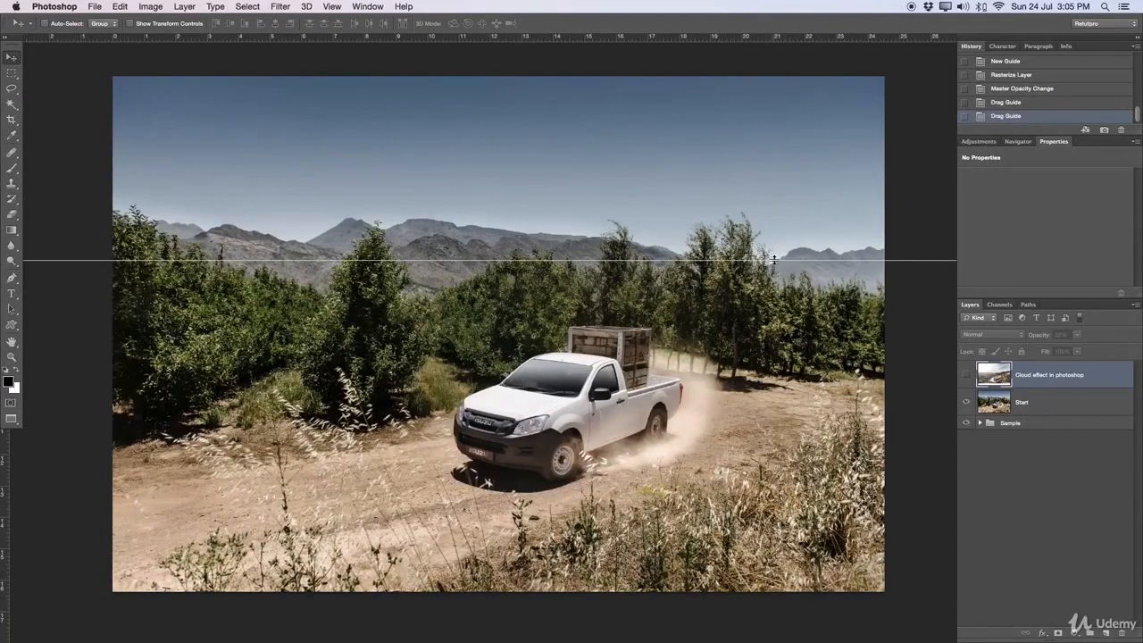
left_click(966, 375)
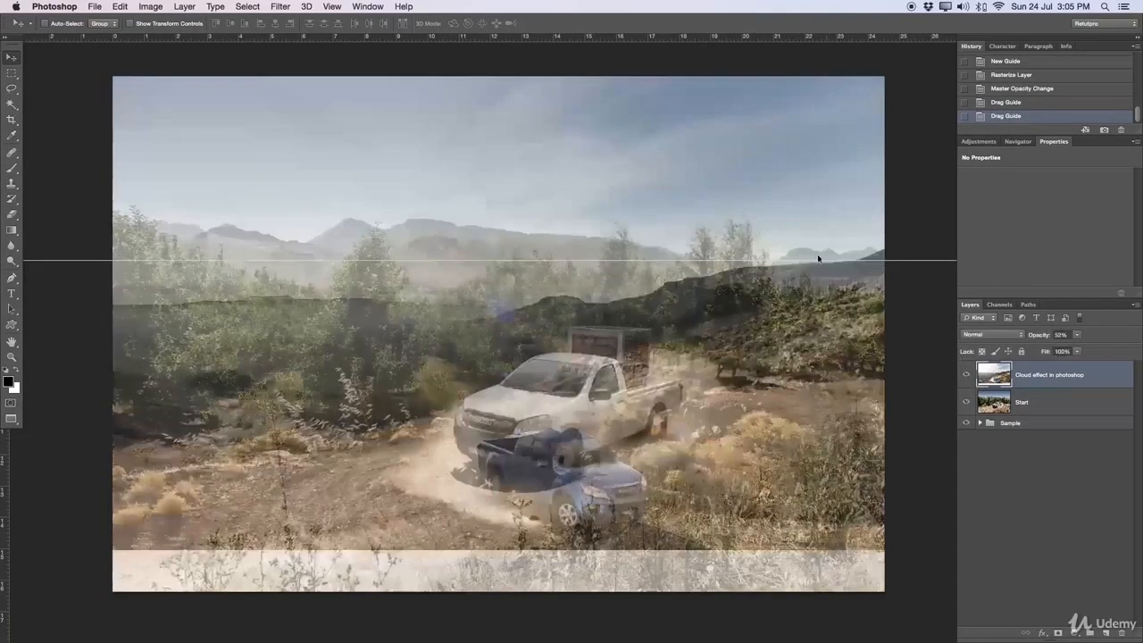
Step: Rename the cloud layer as Sky 2 and set its opacity to 100%
double_click(1028, 376)
type("C")
key("Return")
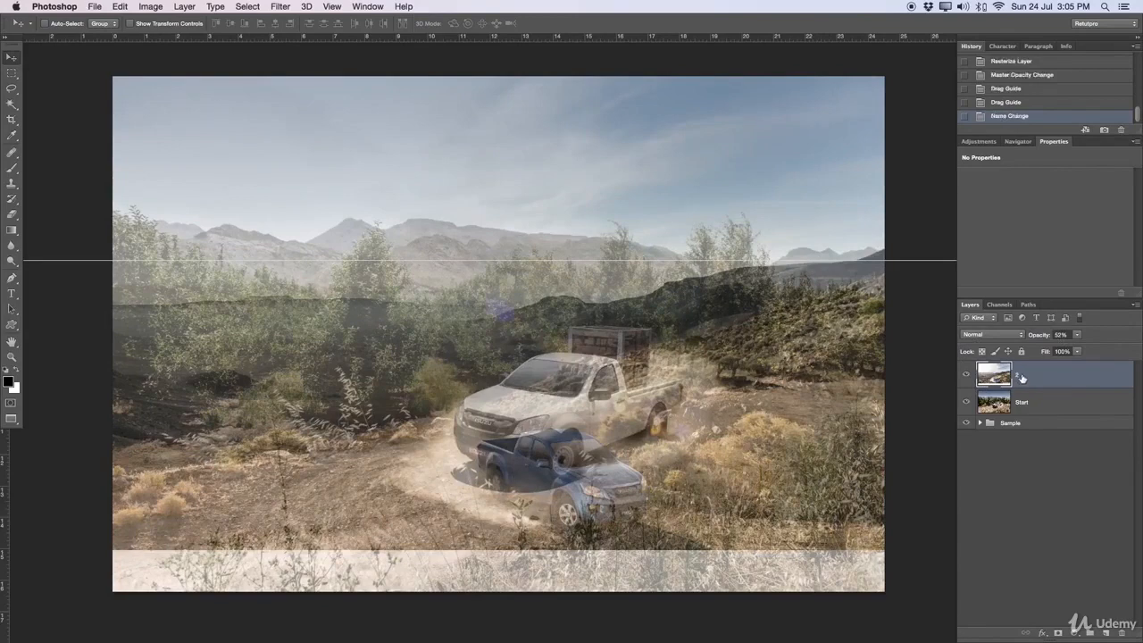
double_click(1020, 377)
key("Return")
left_click_drag(1045, 336, 1122, 335)
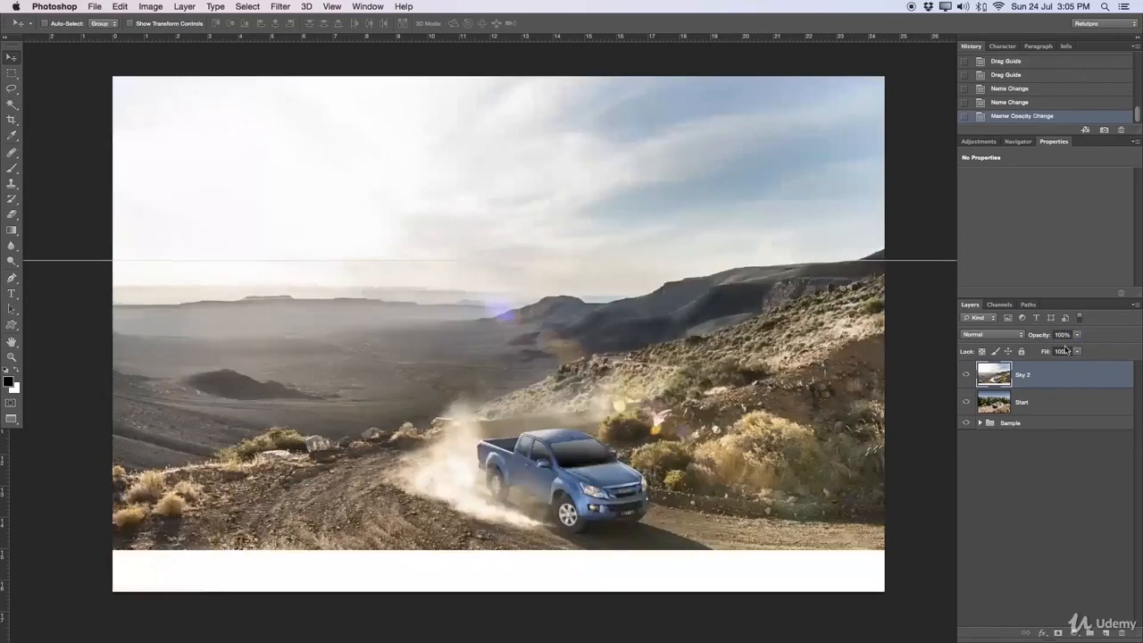
Step: Hide the Sky 2 layer and remove the horizontal guide
left_click(966, 376)
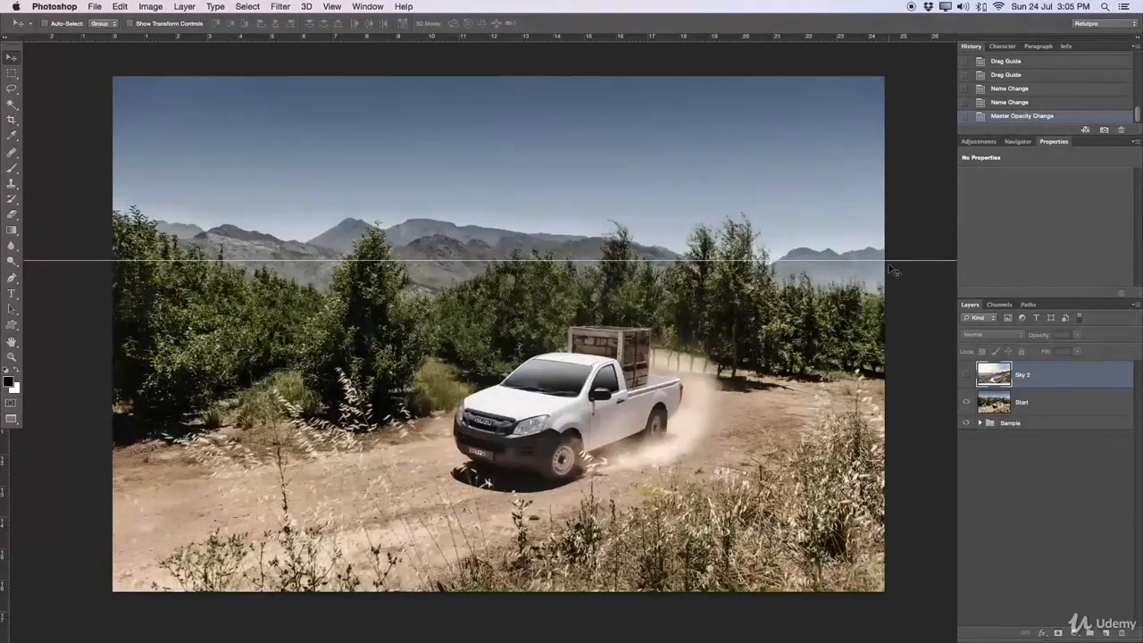
left_click_drag(892, 261, 858, 27)
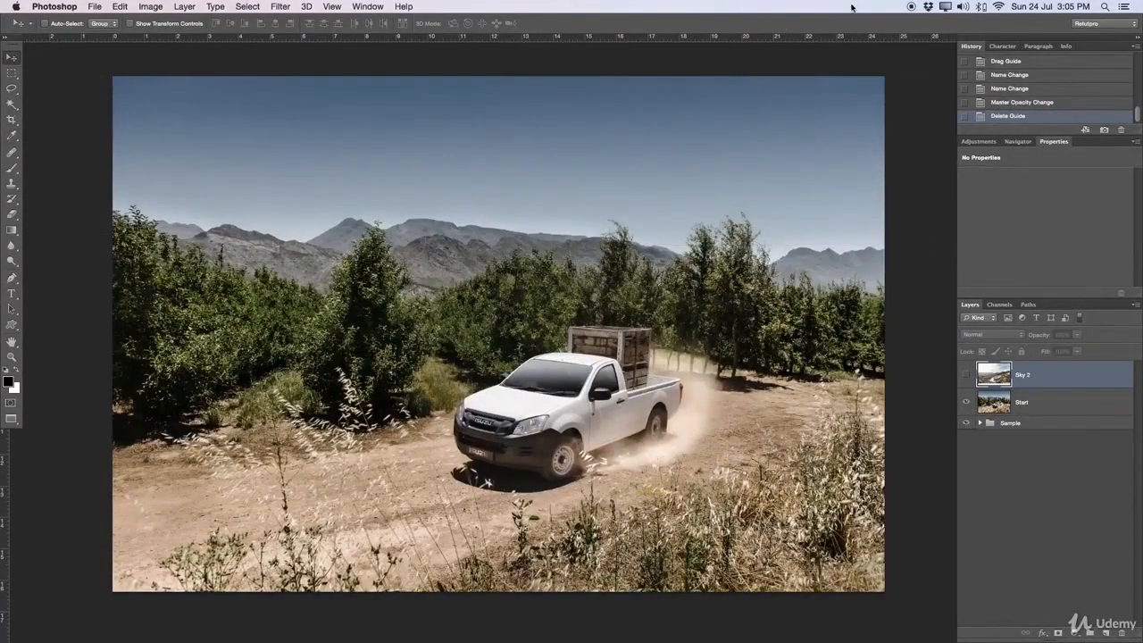
Step: Select the entire sky on the Start layer with the Magic Wand, adding areas down to the mountains and treetops
left_click(13, 102)
left_click(56, 112)
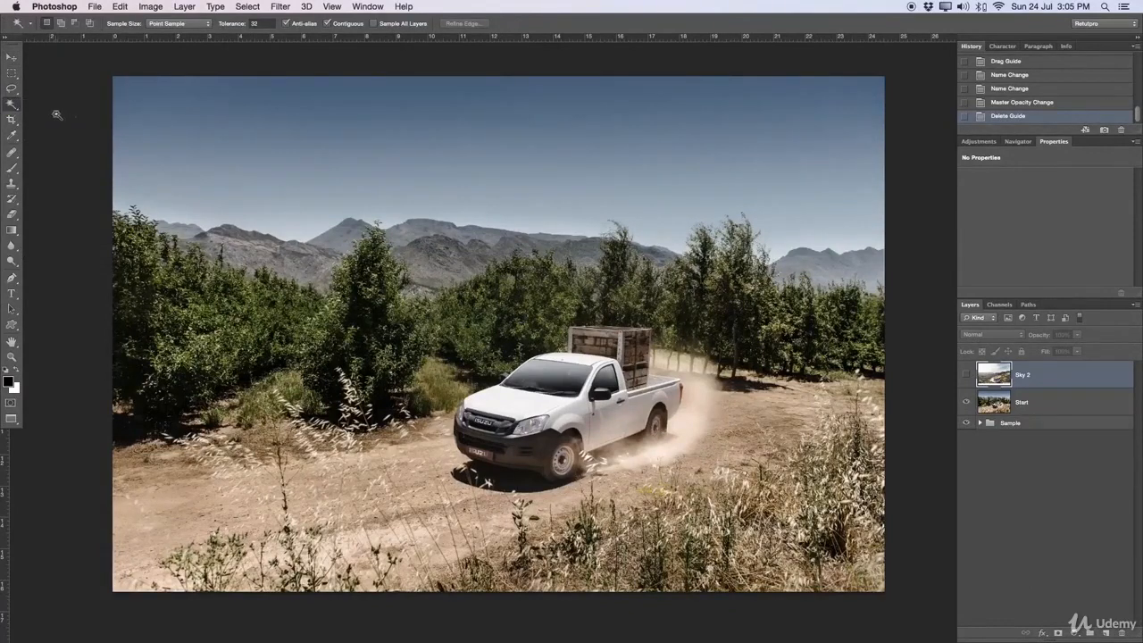
left_click(210, 119)
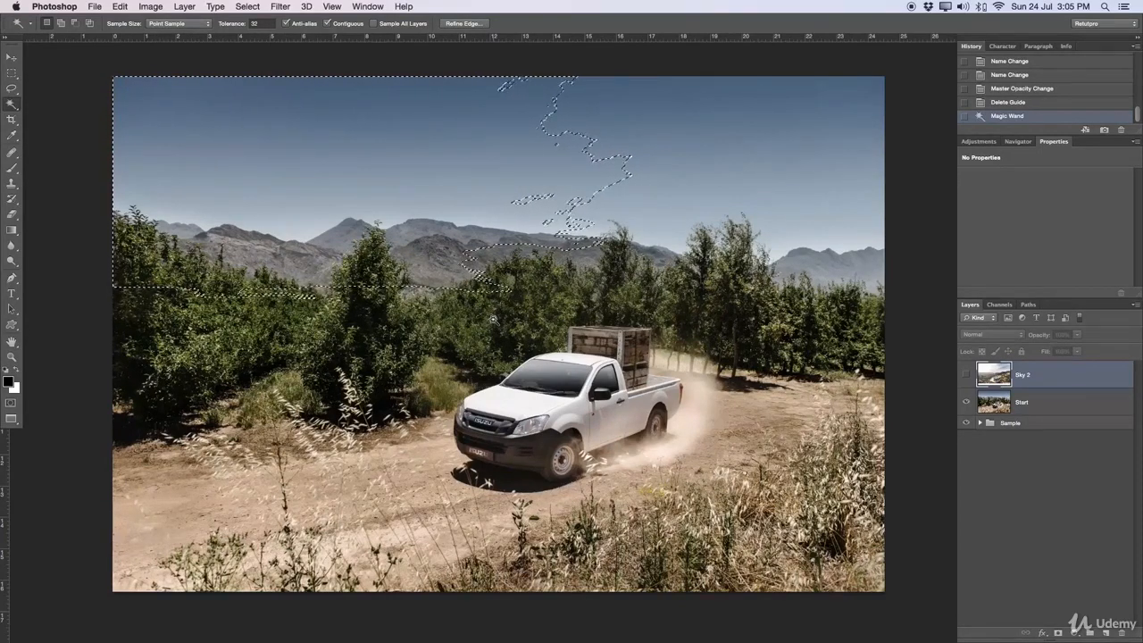
key("super+d")
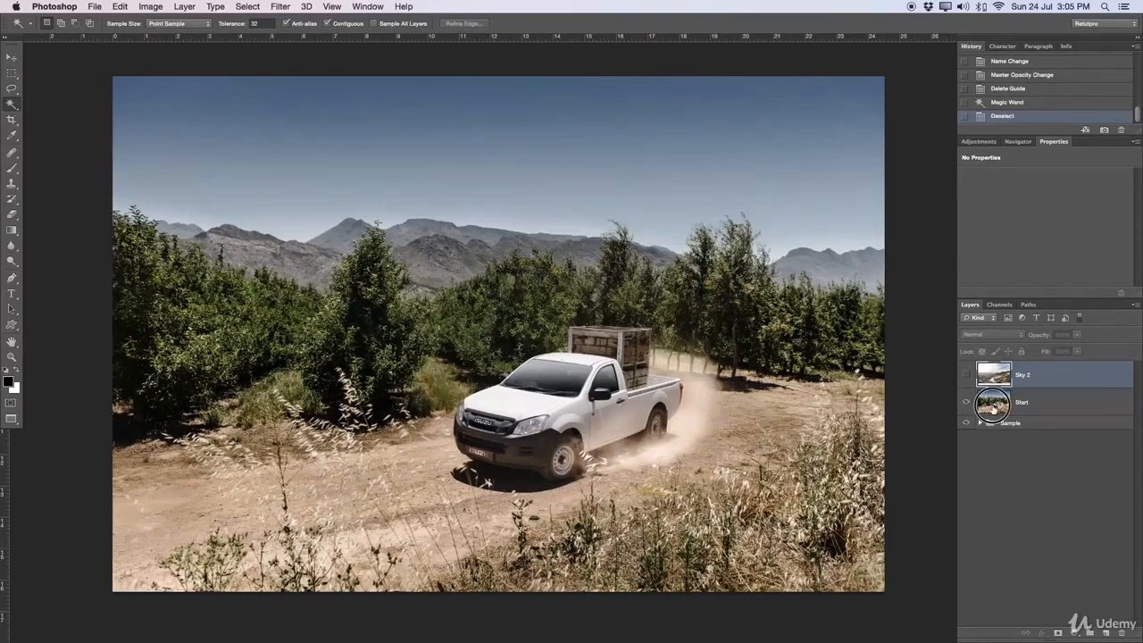
left_click(992, 404)
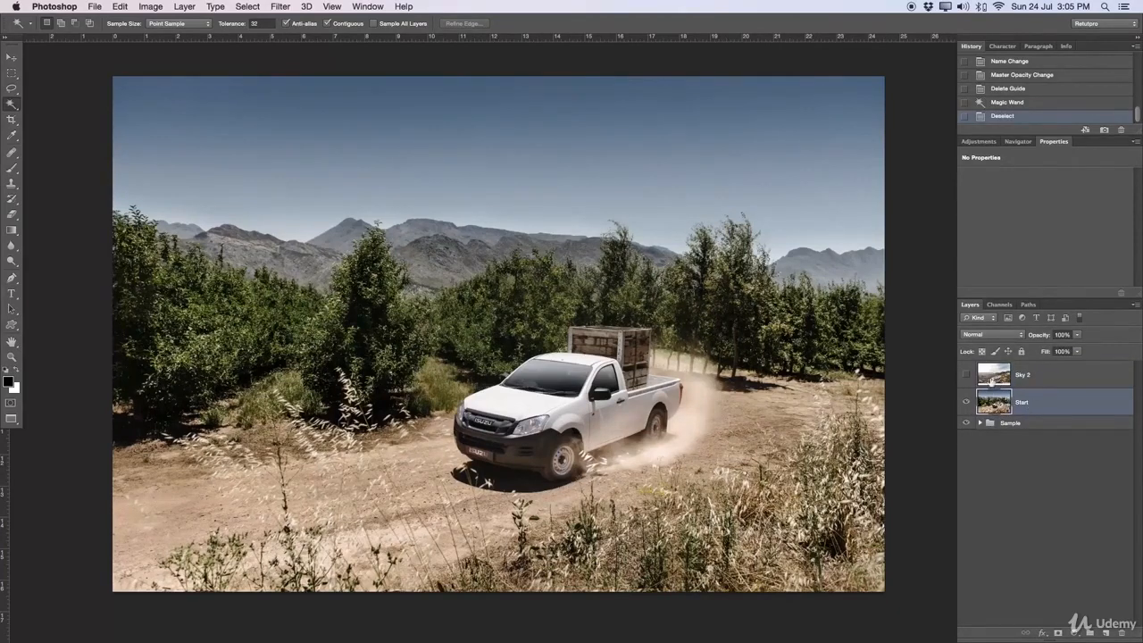
left_click(473, 114)
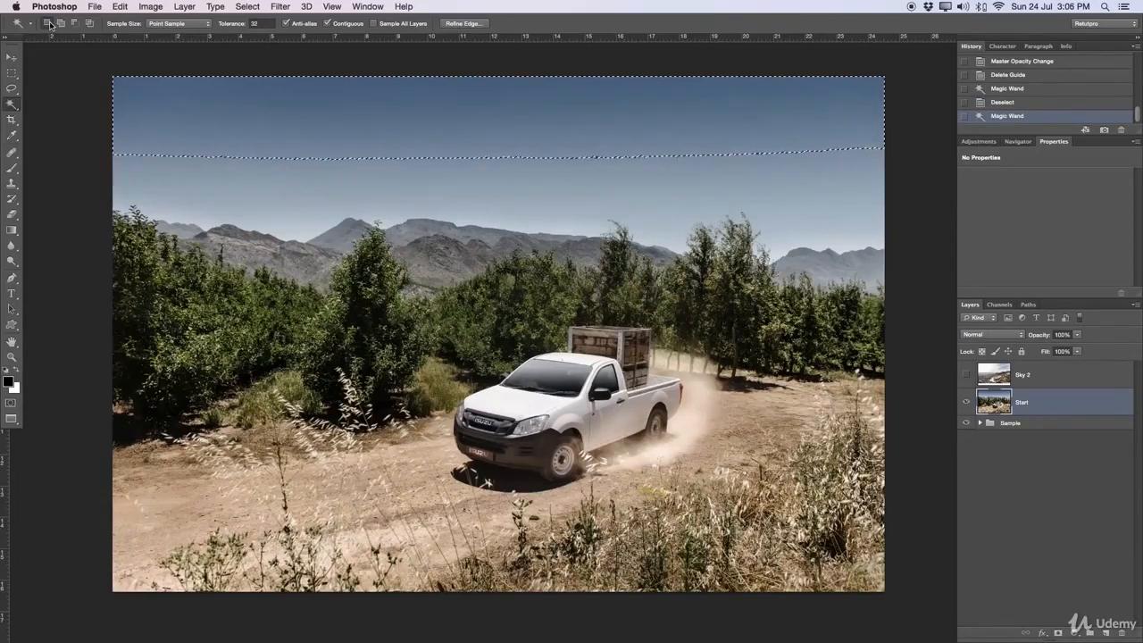
left_click(193, 177, "shift")
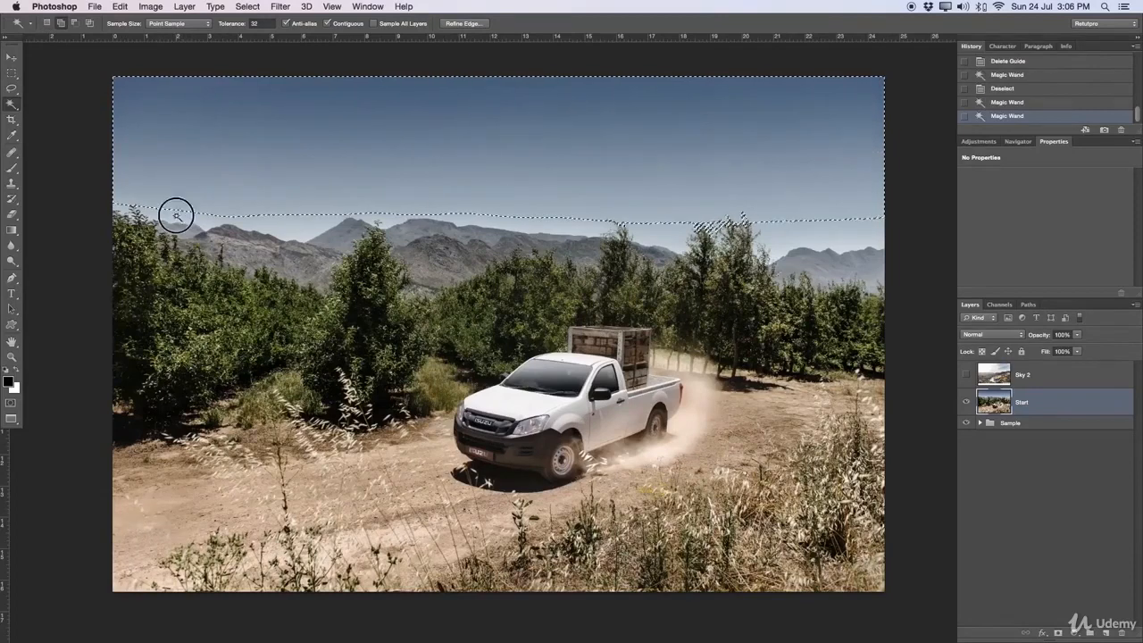
left_click(173, 213, "shift")
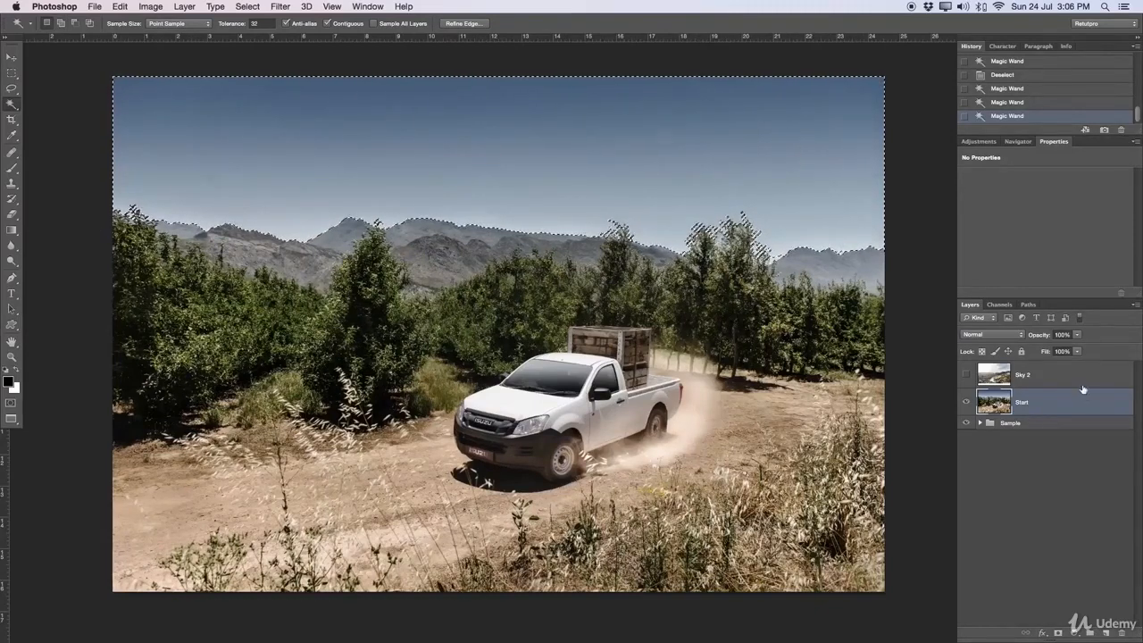
Step: Show the Sky 2 layer and add a layer mask to it from the sky selection
left_click(1027, 376)
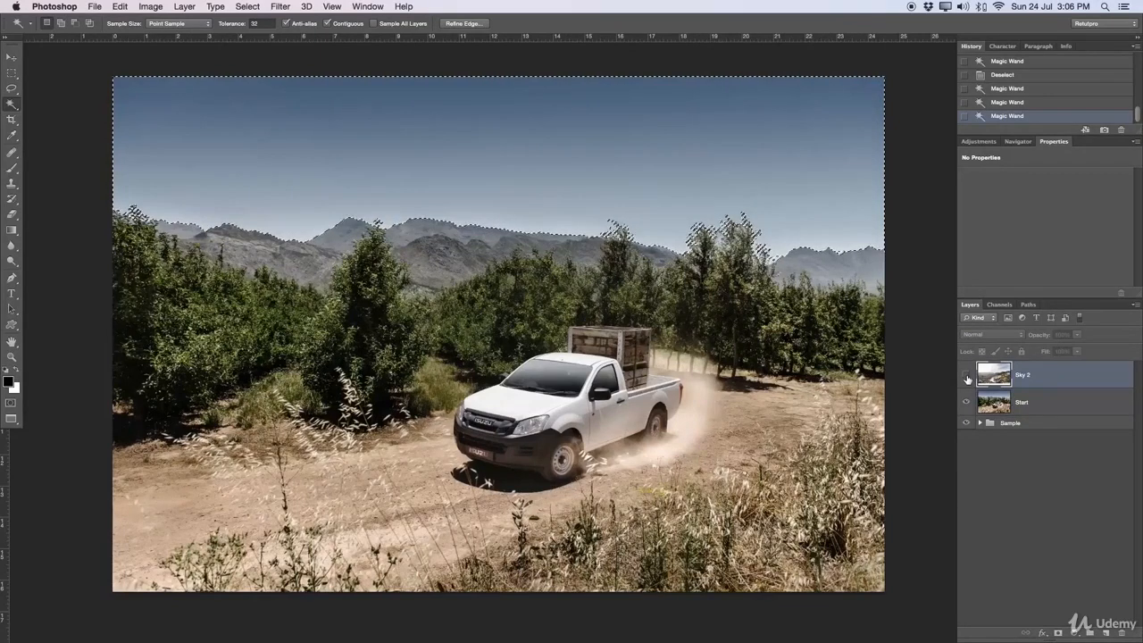
left_click(966, 376)
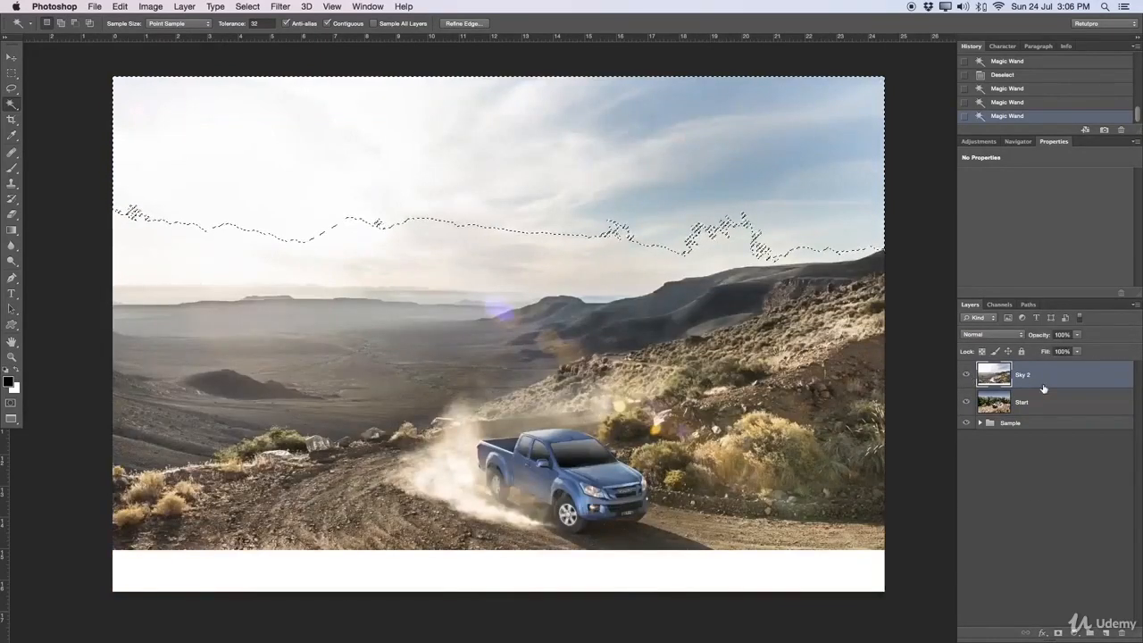
left_click(1059, 633)
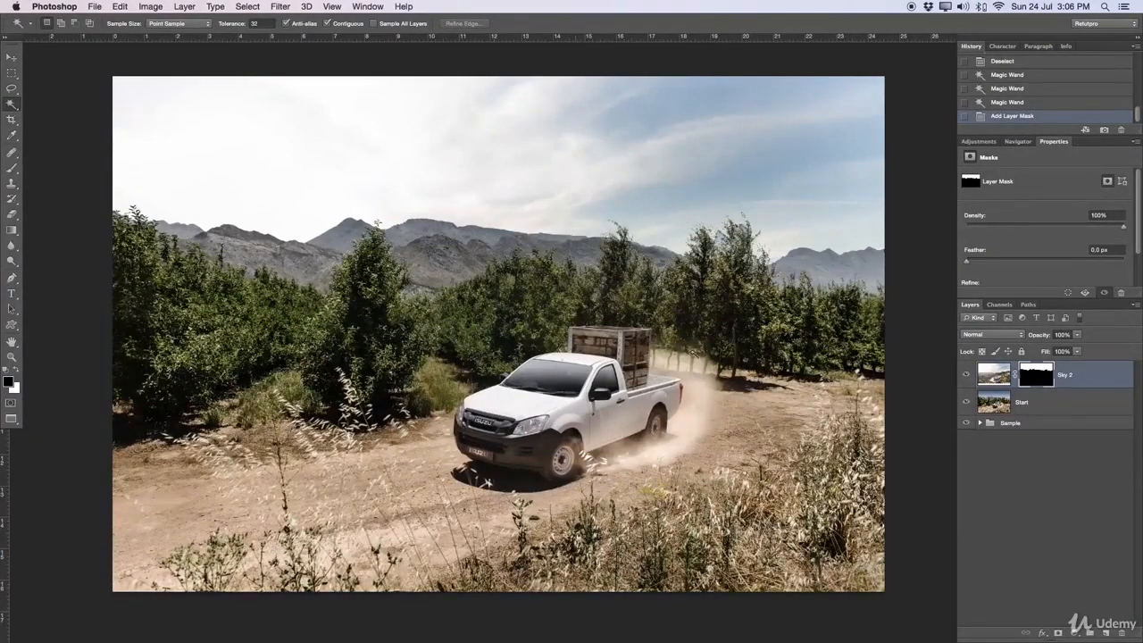
right_click(1038, 382)
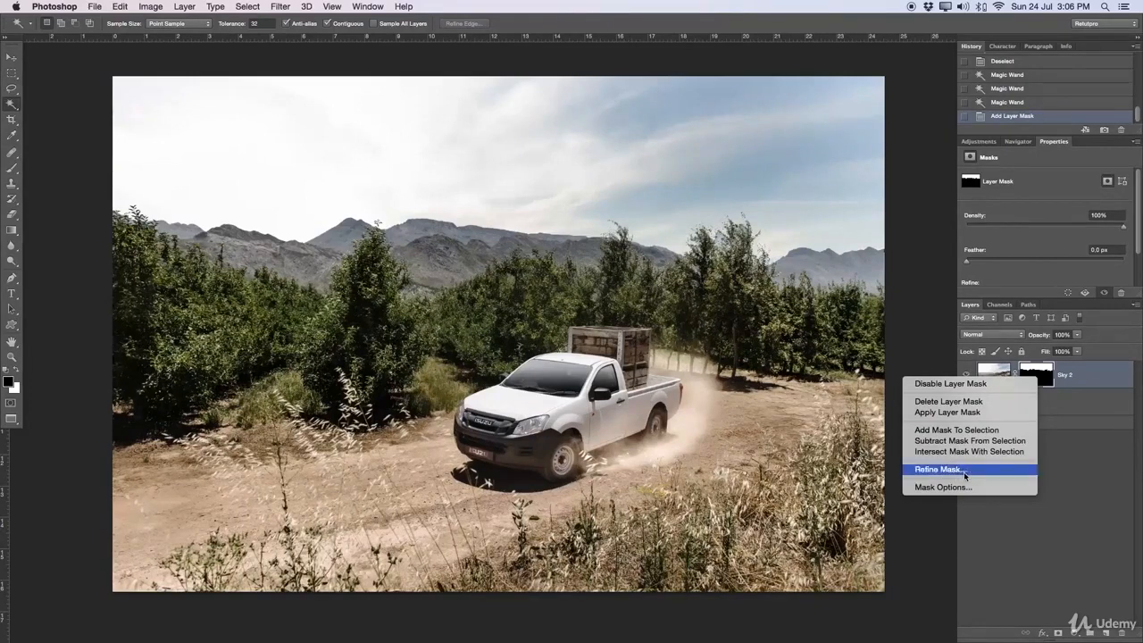
left_click(937, 320)
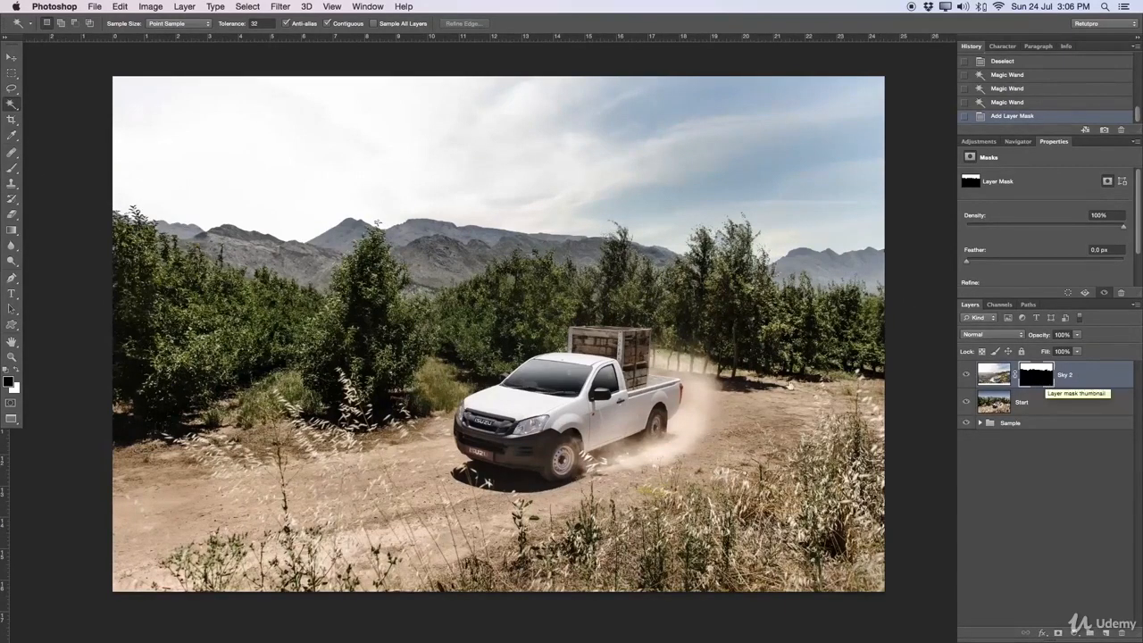
Step: Activate the Brush tool, try out larger and smaller brush sizes, and settle on a size of 800
left_click(12, 170)
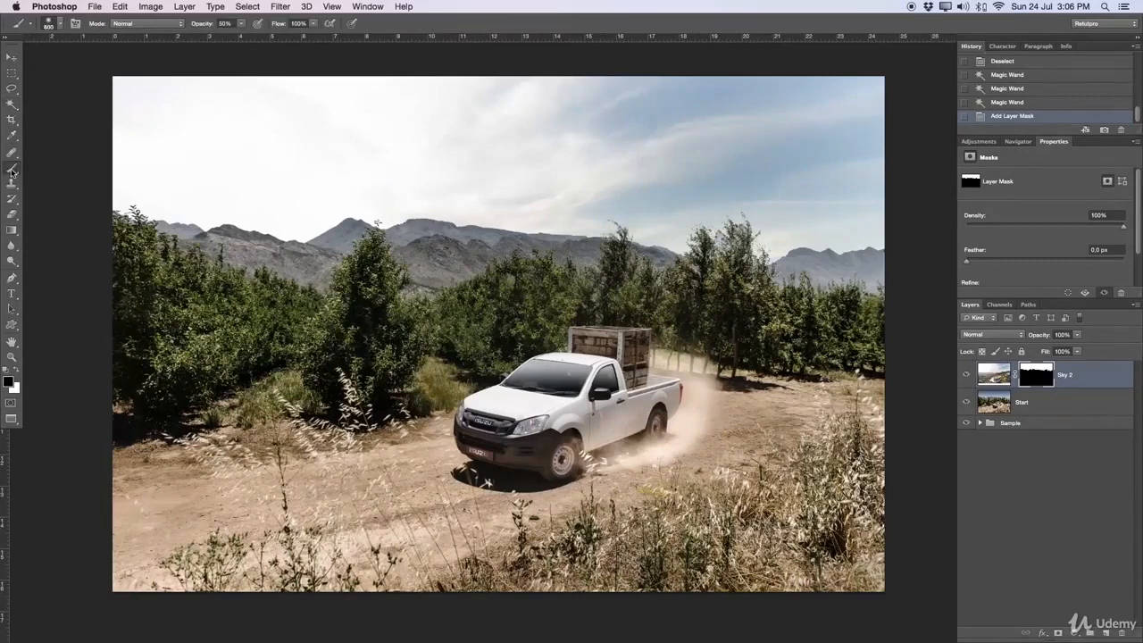
left_click(54, 165)
mouse_move(446, 618)
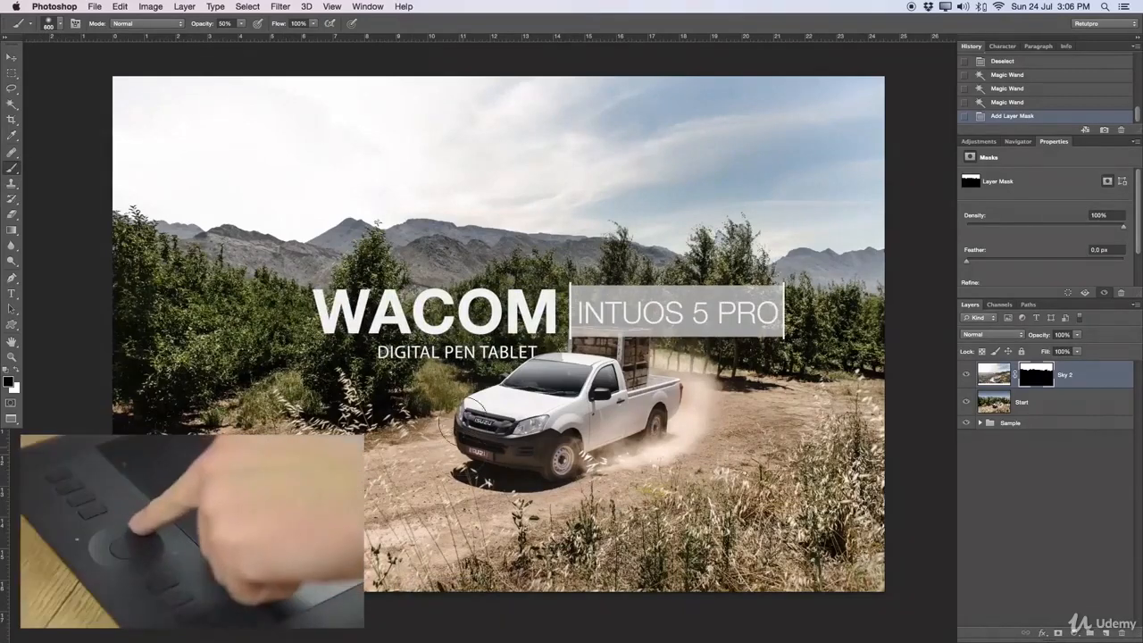
key("bracketright")
key("bracketright")
key("bracketright")
key("bracketright")
key("bracketright")
key("bracketright")
key("bracketright")
key("bracketright")
key("bracketright")
key("bracketleft")
key("bracketleft")
key("bracketleft")
key("bracketleft")
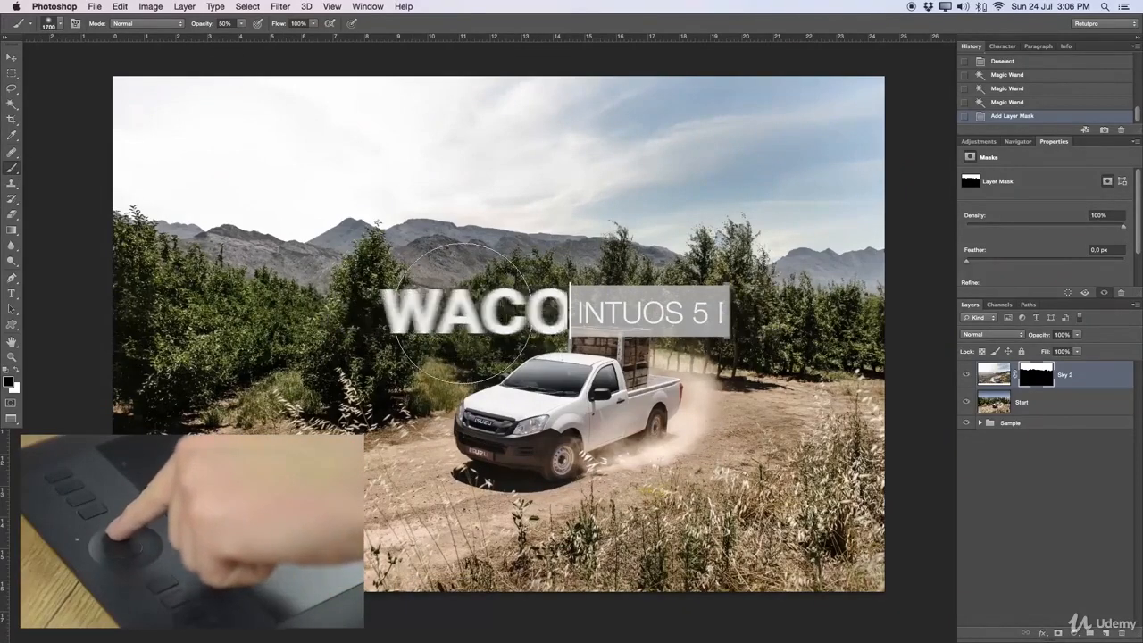
key("bracketleft")
key("bracketleft")
key("bracketleft")
key("bracketleft")
key("bracketleft")
key("bracketleft")
key("bracketleft")
key("bracketleft")
key("bracketleft")
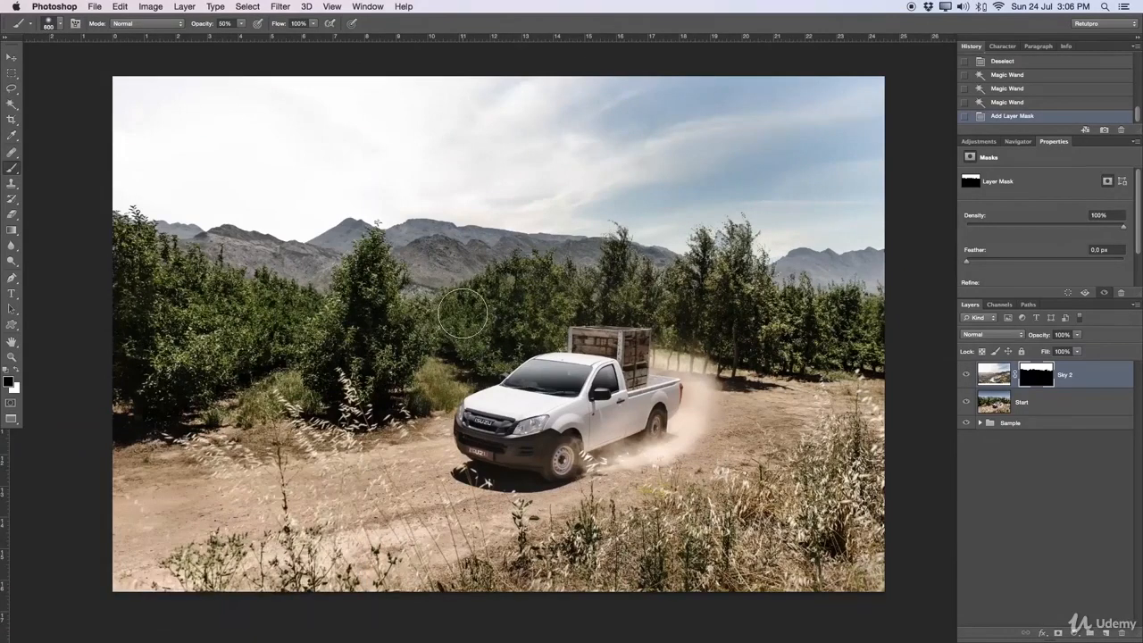
key("bracketright")
key("bracketright")
key("bracketright")
key("bracketright")
key("bracketright")
key("bracketright")
key("bracketright")
key("bracketright")
key("bracketleft")
key("bracketleft")
key("bracketleft")
mouse_move(487, 278)
left_mouse_down()
mouse_move(502, 282)
mouse_move(479, 279)
mouse_move(518, 195)
mouse_move(514, 464)
mouse_move(515, 179)
mouse_move(516, 388)
mouse_move(541, 409)
mouse_move(535, 159)
left_mouse_up()
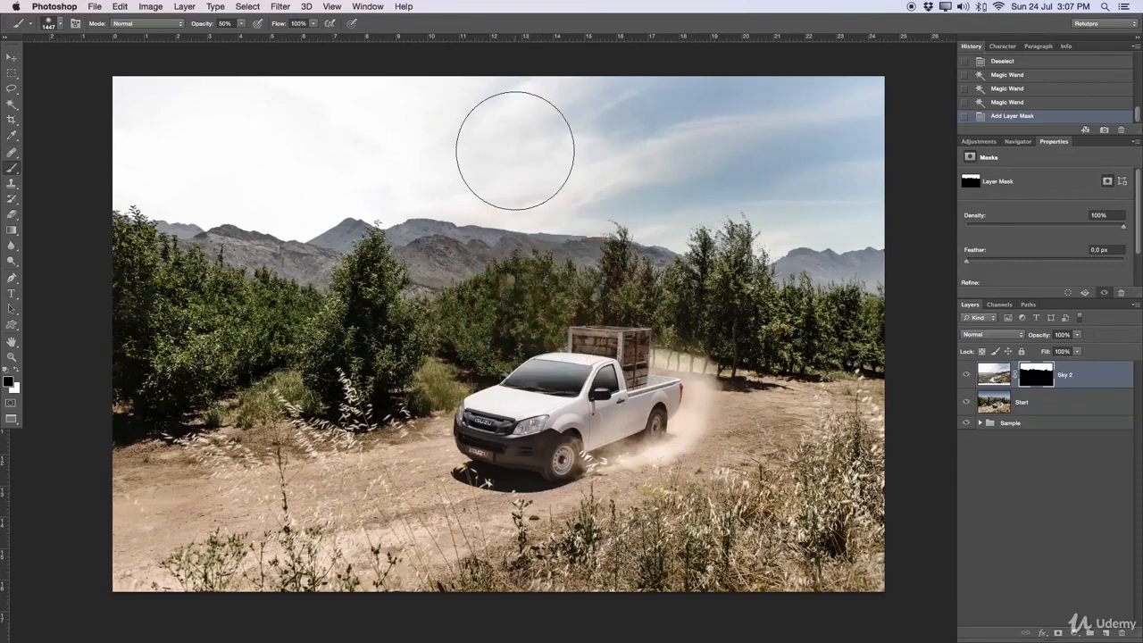
key("[")
key("[")
key("[")
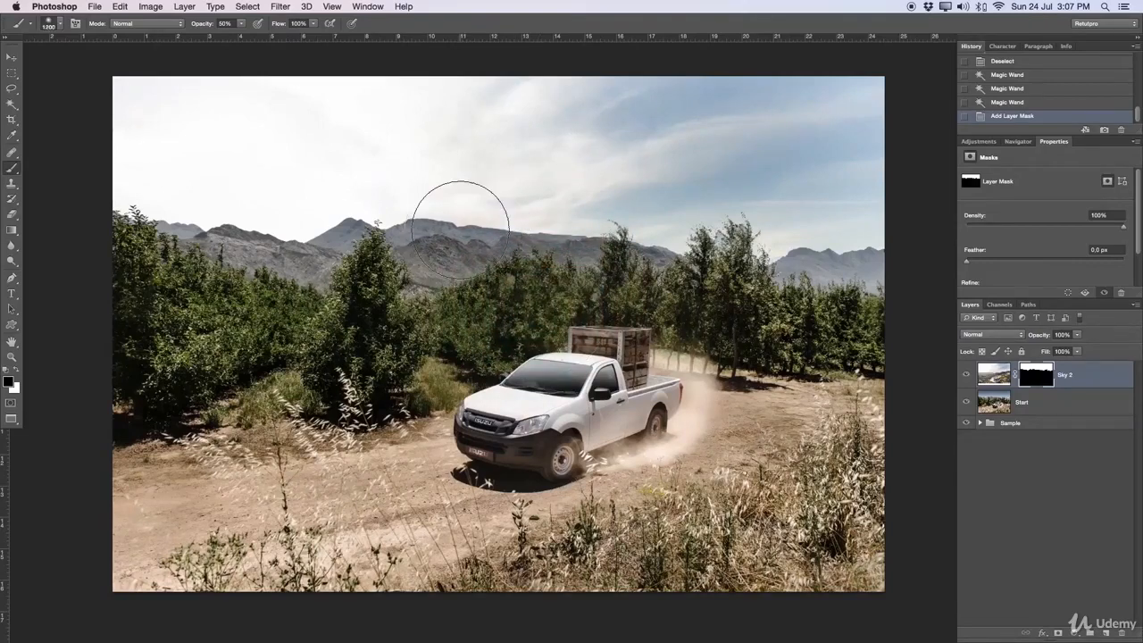
key("[")
key("[")
key("[")
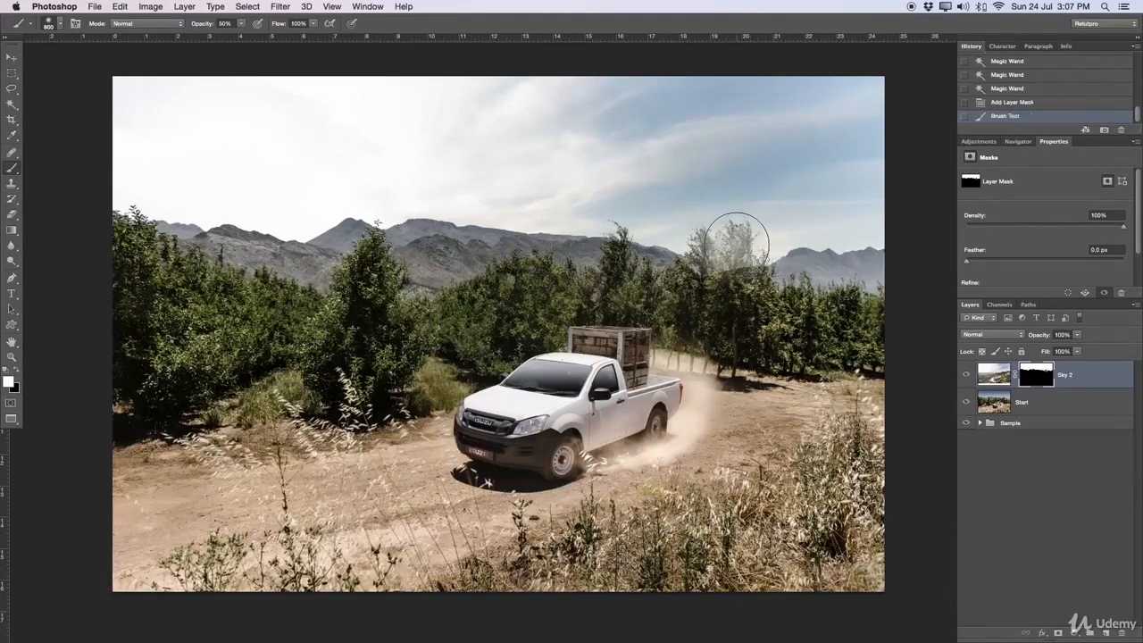
Step: Blend the tall treetops behind the truck on the Sky 2 mask with a black brush at 10% opacity, enlarged to 1000
key("x")
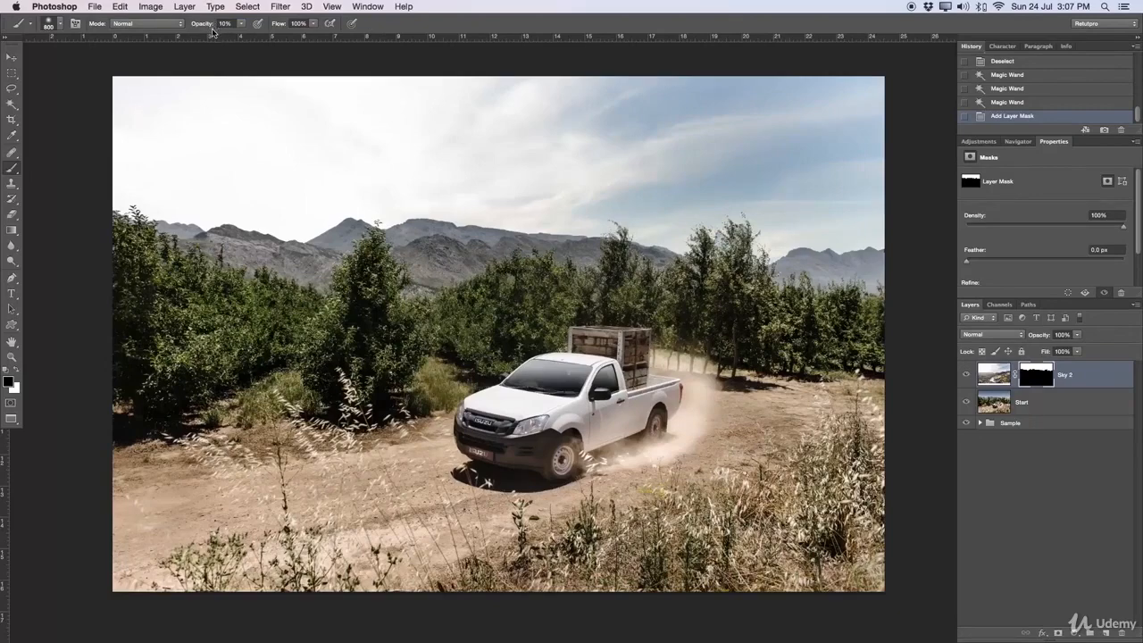
key("bracketleft")
left_click_drag(681, 268, 695, 268)
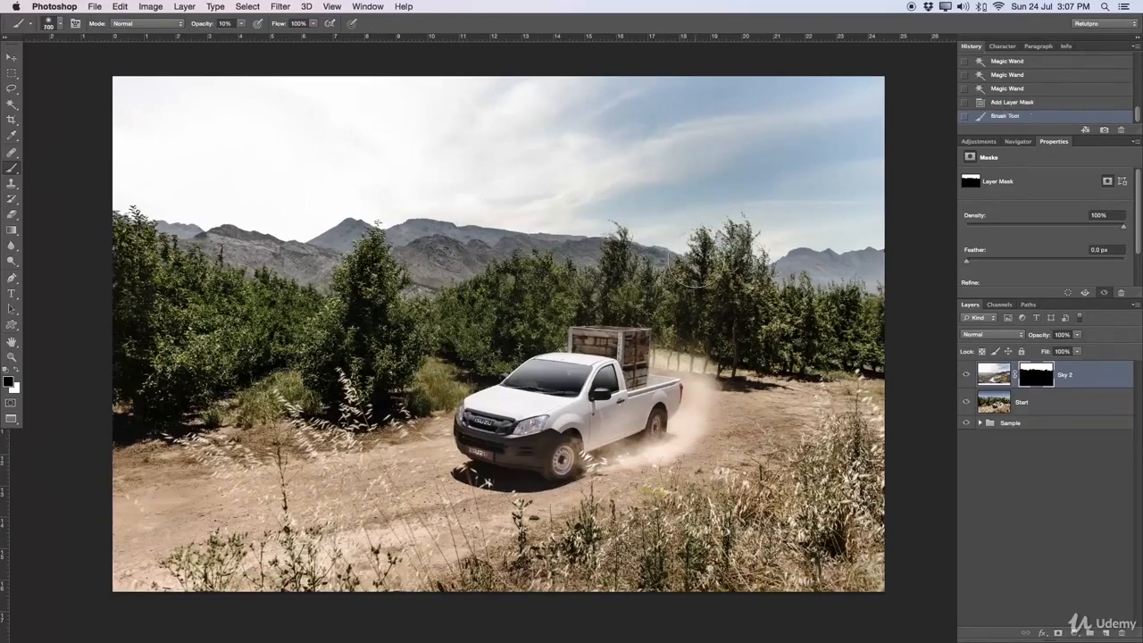
key("z")
left_click_drag(797, 217, 838, 217)
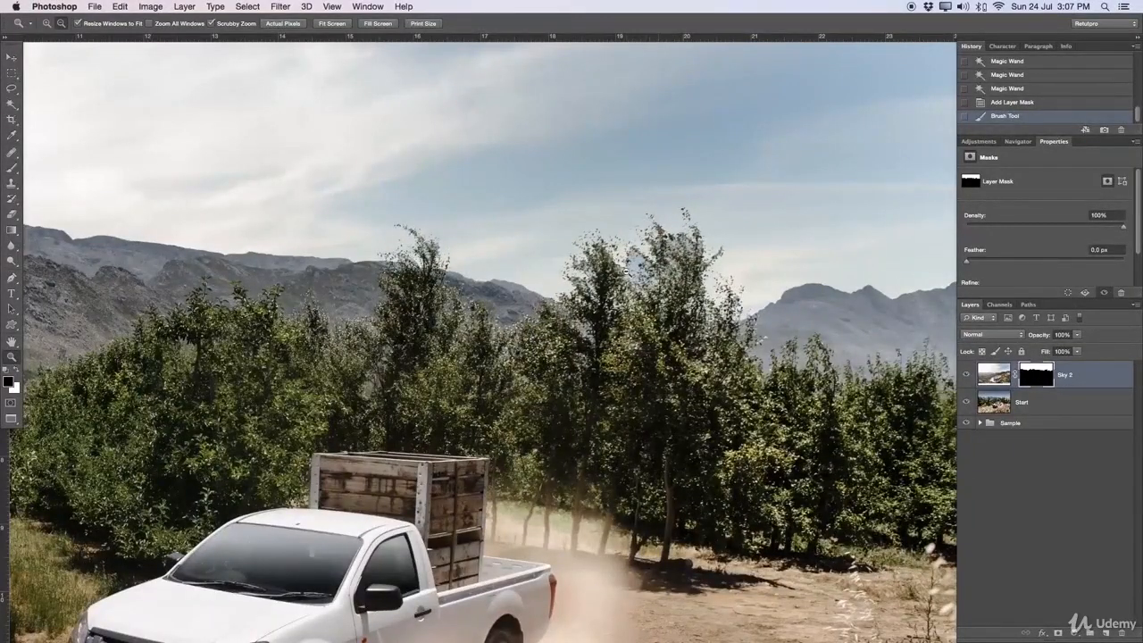
key("b")
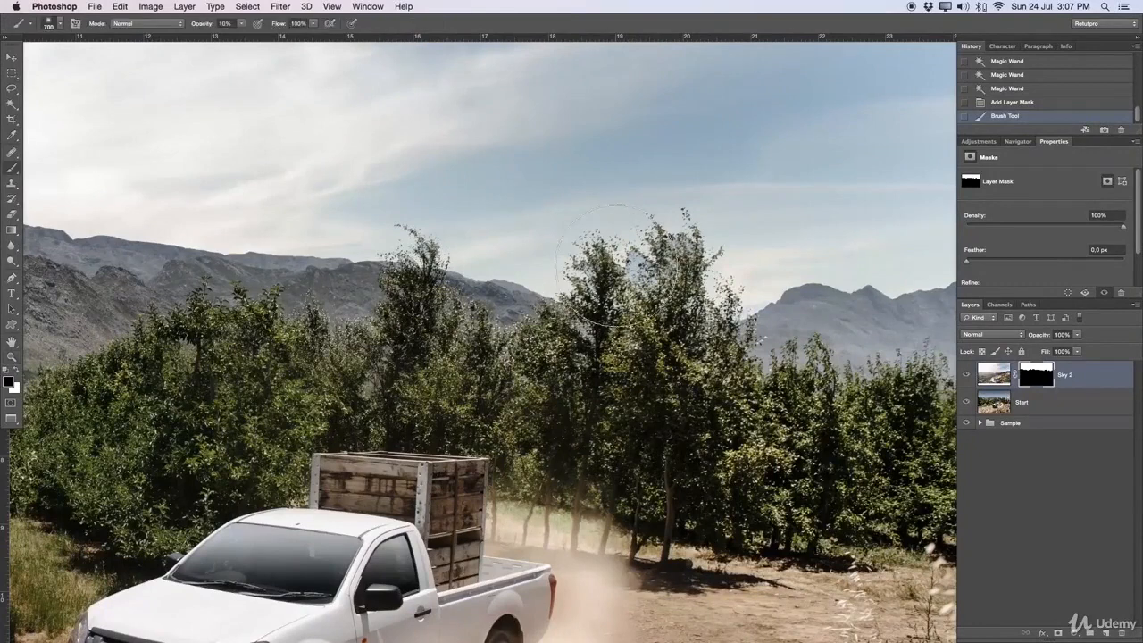
left_click(597, 315)
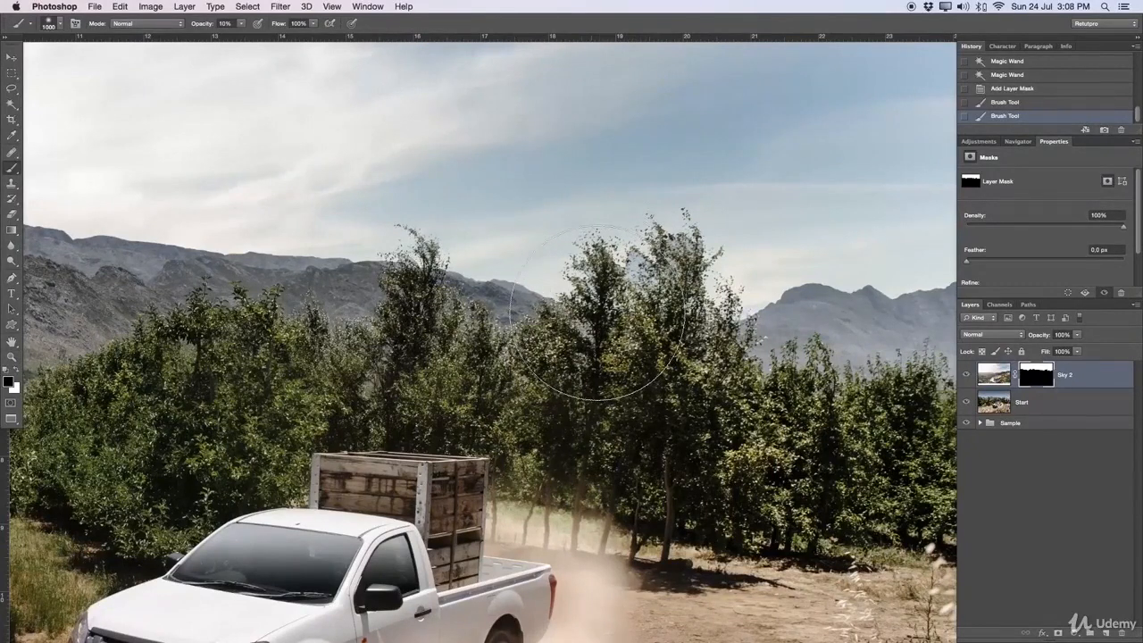
left_click(600, 312)
left_click(619, 304)
left_click(636, 304)
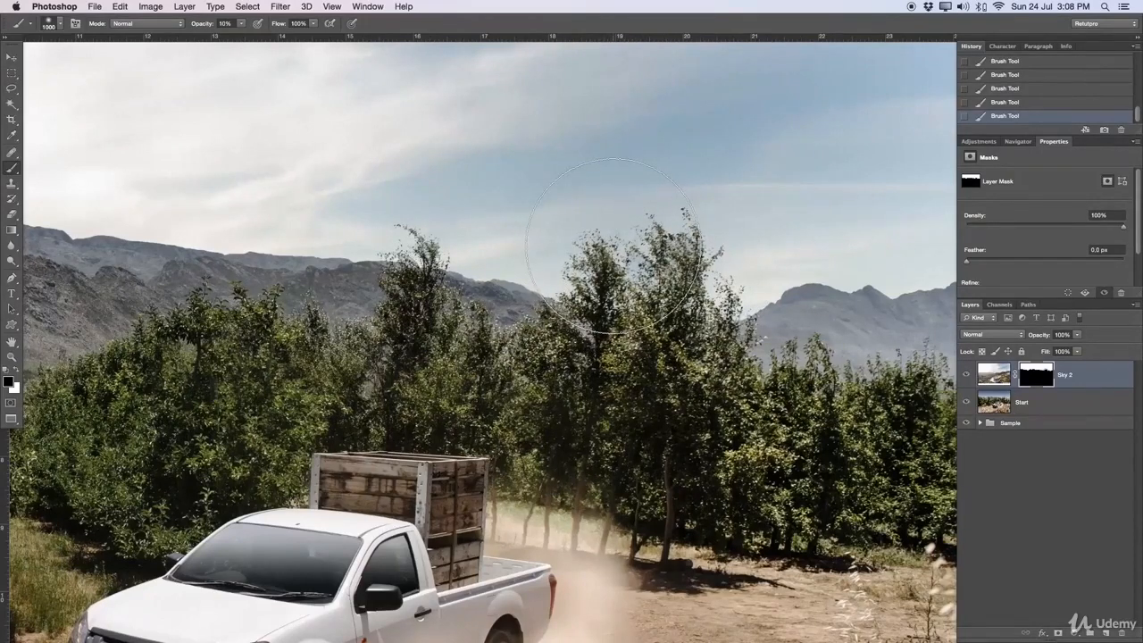
key("x")
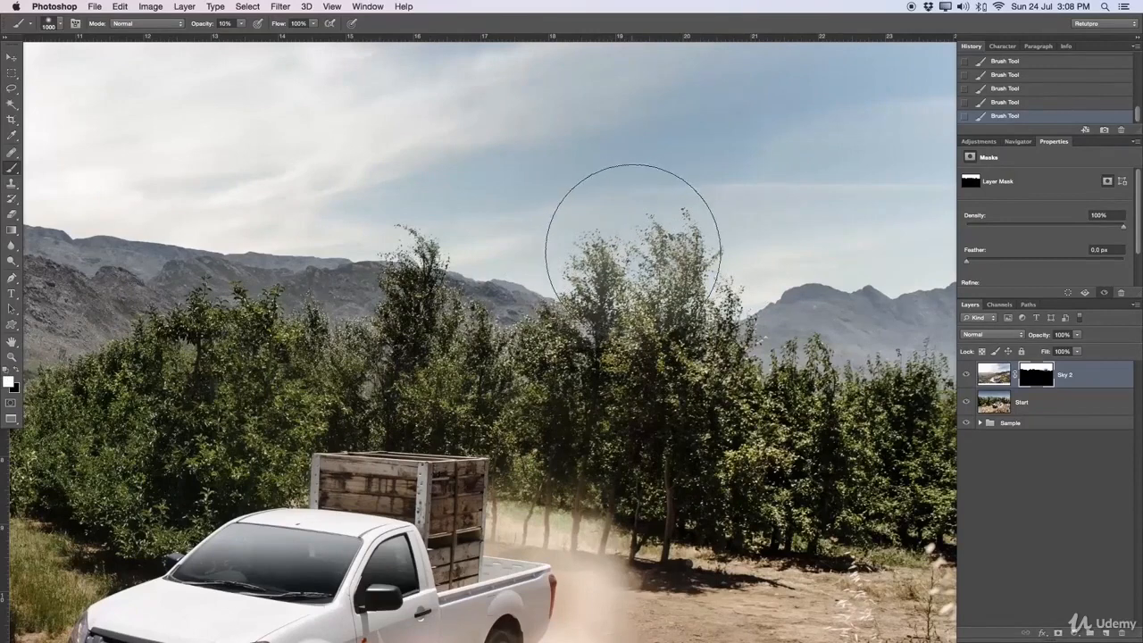
key("x")
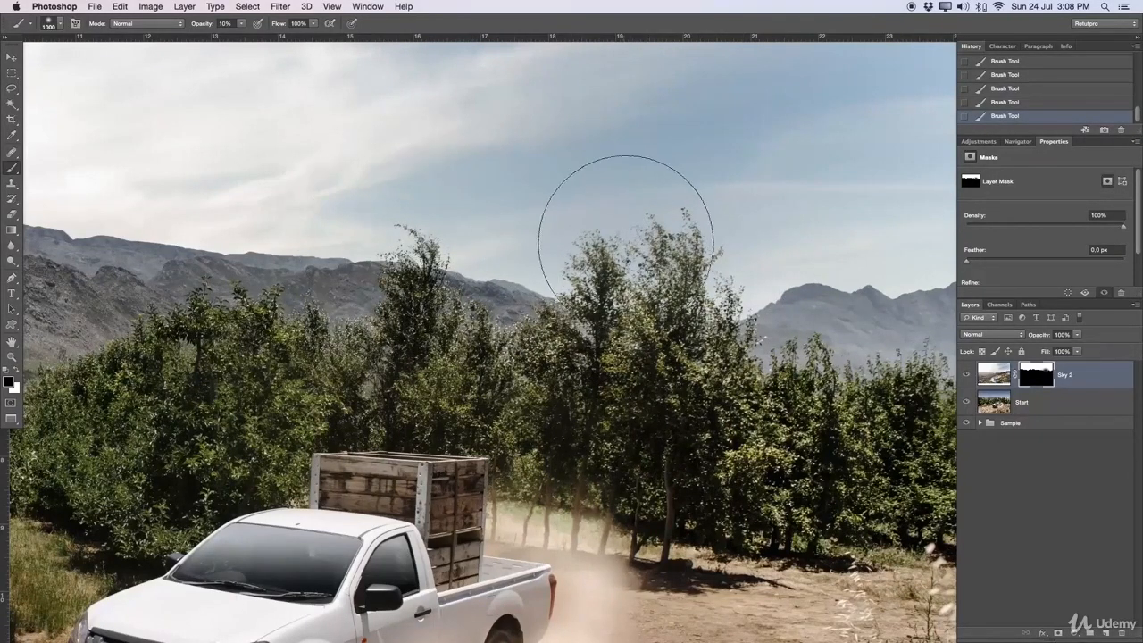
Step: Try painting away the clouds above the distant mountains on the Sky 2 mask with the brush at 99% opacity
scroll(625, 224, "right", 5)
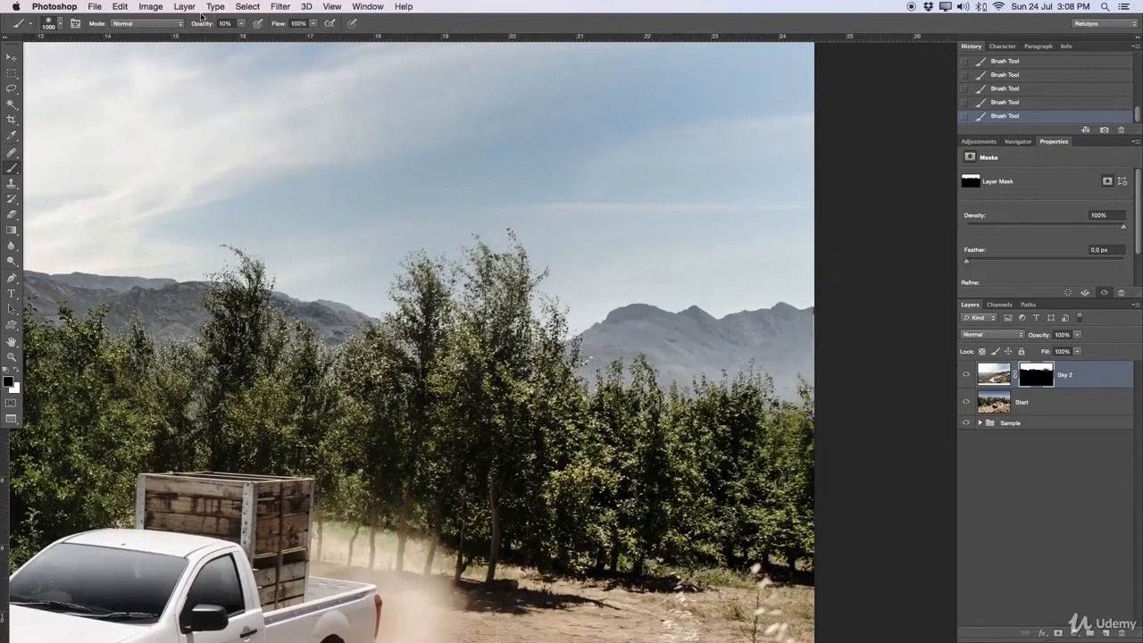
left_click_drag(288, 48, 289, 49)
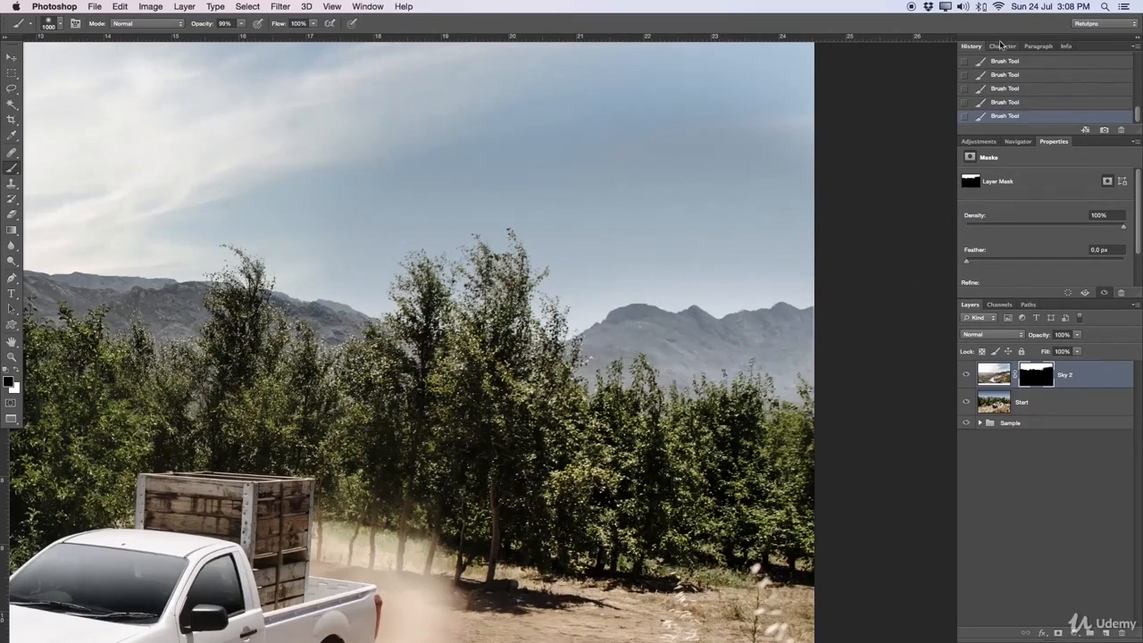
left_click(1015, 105)
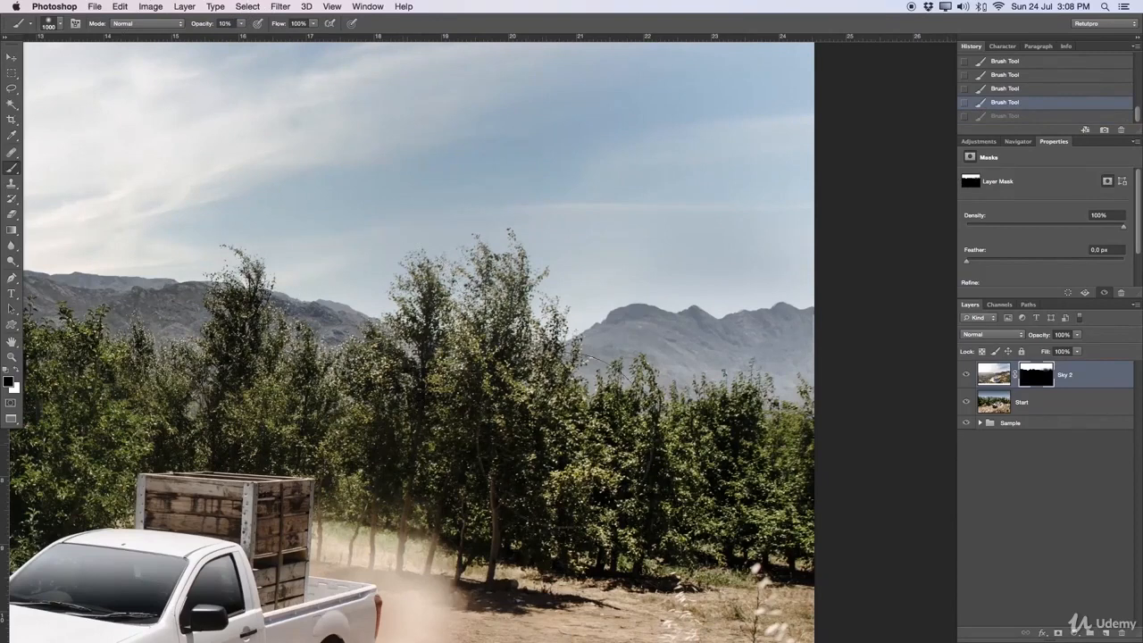
Step: Soften the mask edge along the mountains beside the tall trees at 10% brush opacity, and reduce the brush size to 400
left_click(650, 339)
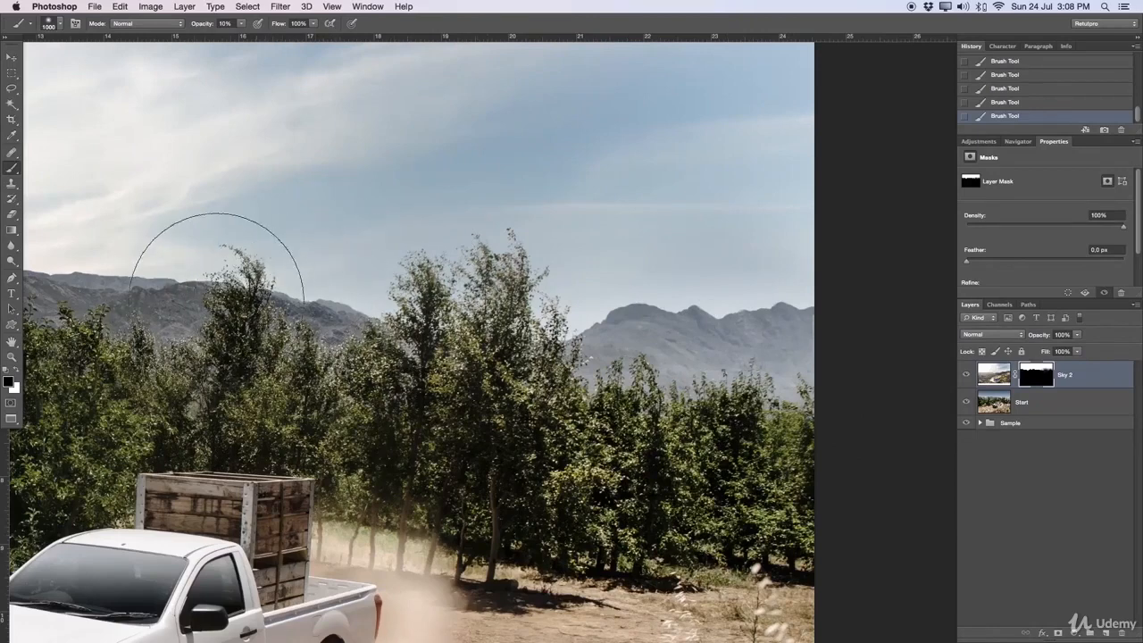
key("bracketleft")
key("bracketleft")
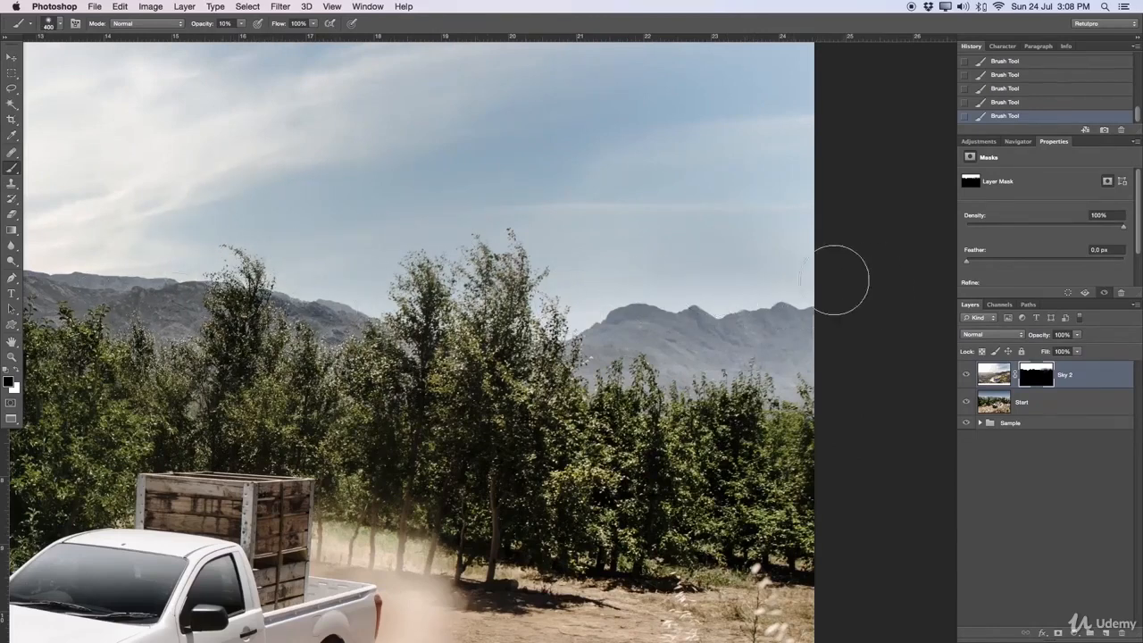
Step: Compare the image with and without the new sky by toggling the Sky 2 layer's visibility
key("z")
left_click(791, 280, "alt")
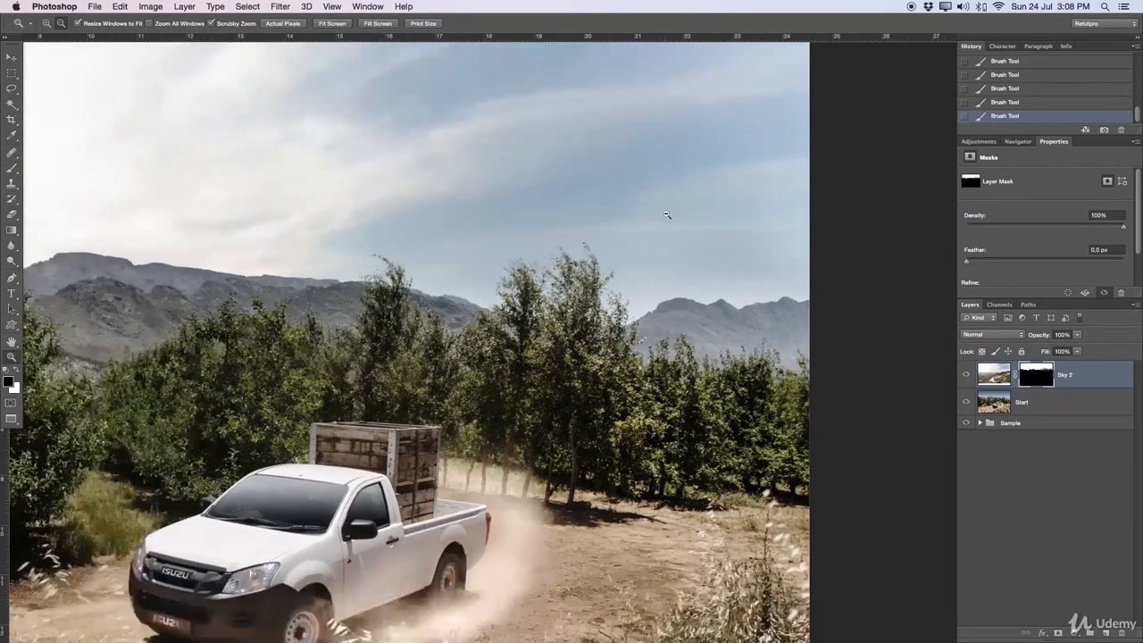
left_click(966, 379)
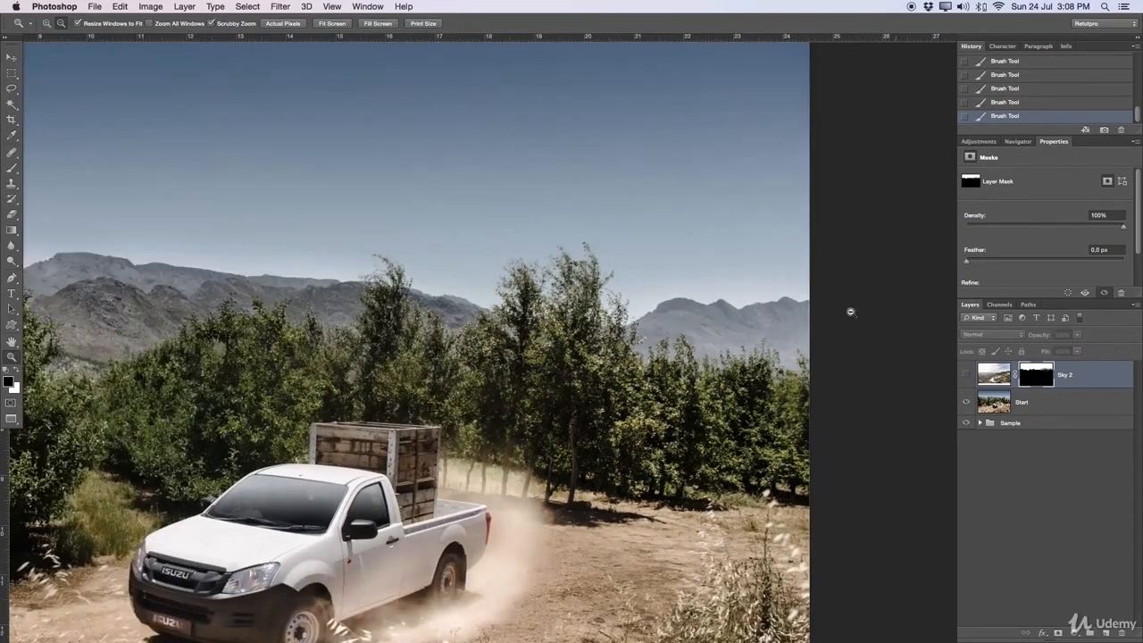
left_click(966, 375)
left_click(965, 375)
left_click(966, 375)
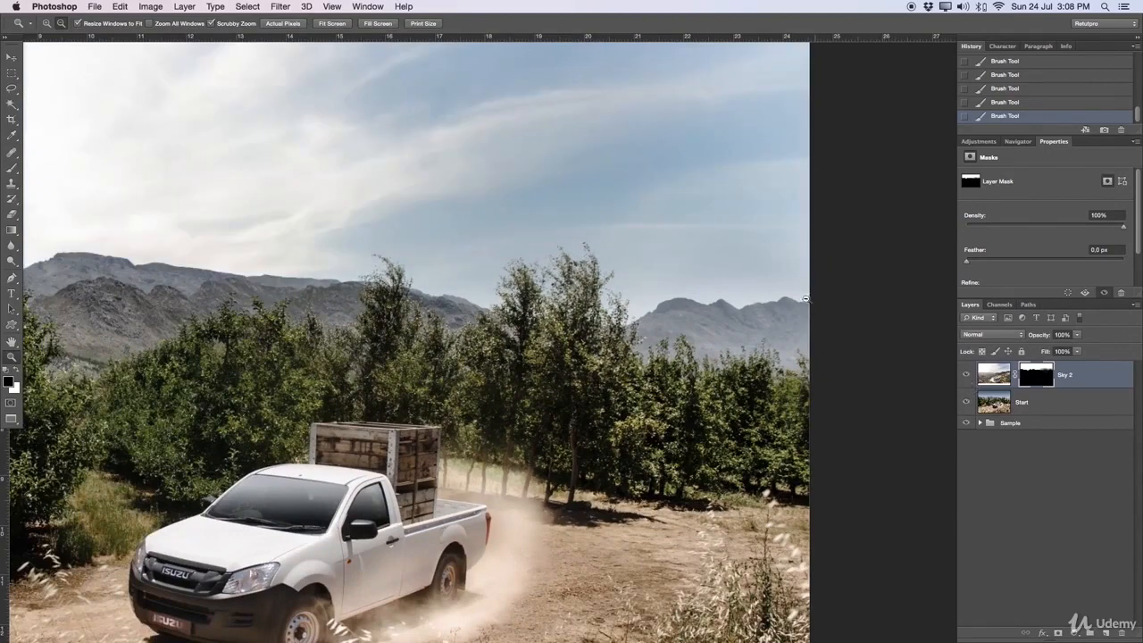
left_click(966, 375)
left_click(966, 375)
Step: Disable the Sky 2 layer mask to view the full cloud photo, and enable the mask again
right_click(1036, 376)
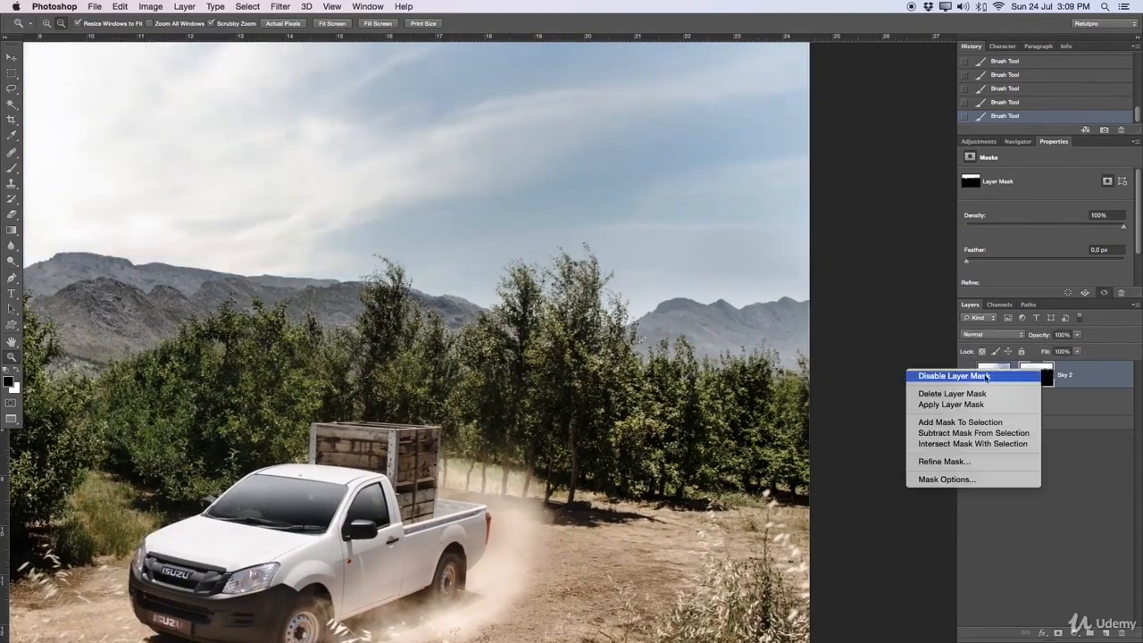
left_click(954, 376)
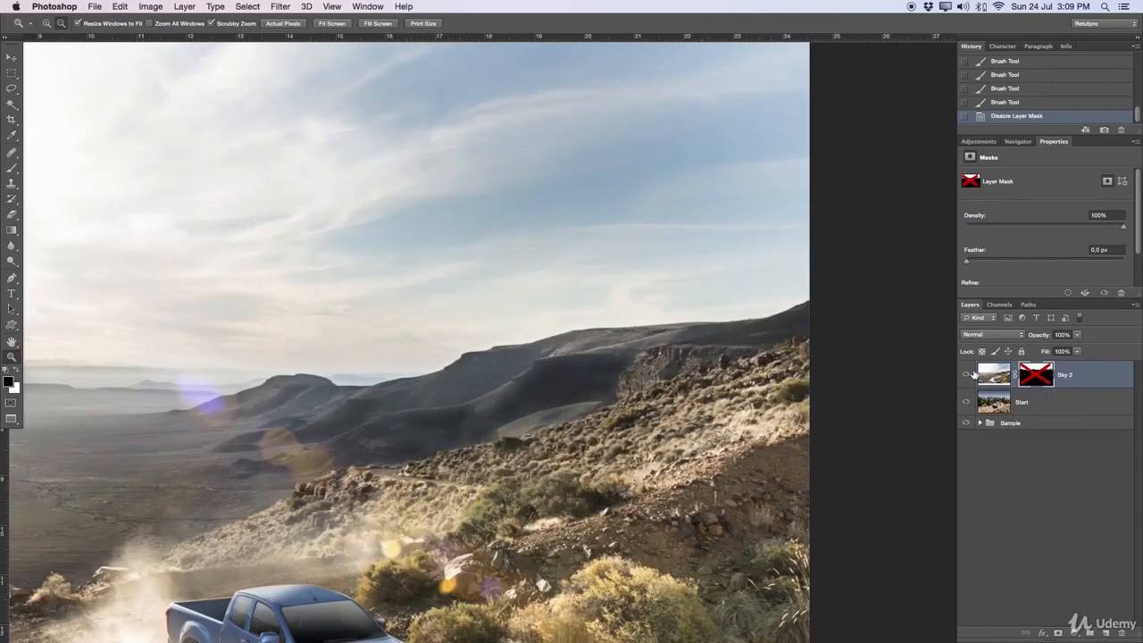
right_click(1036, 375)
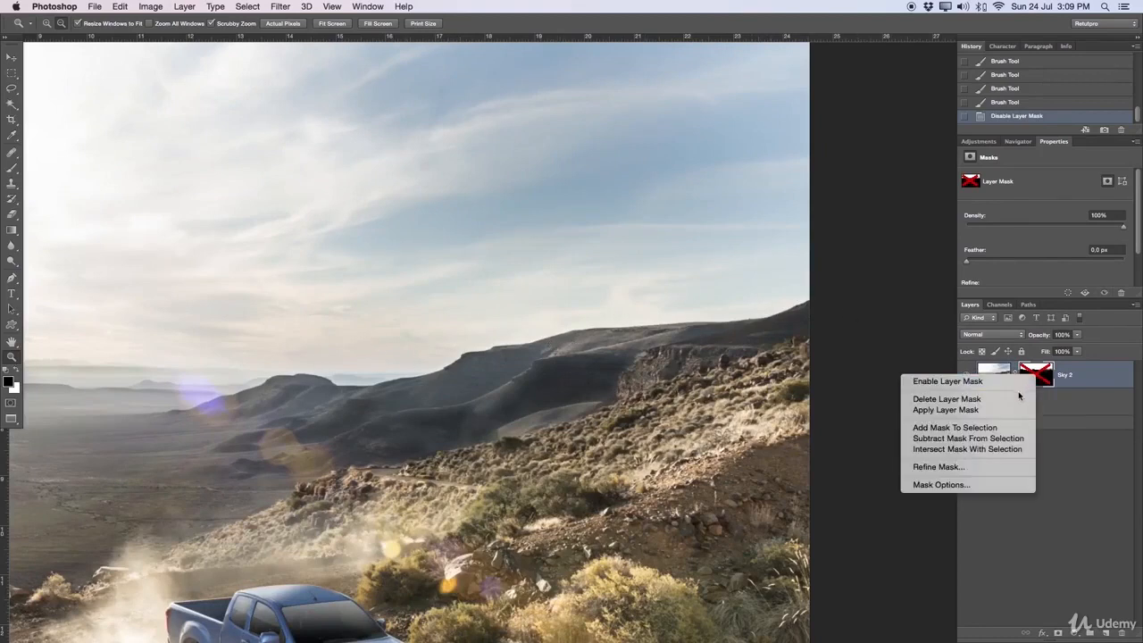
left_click(1020, 380)
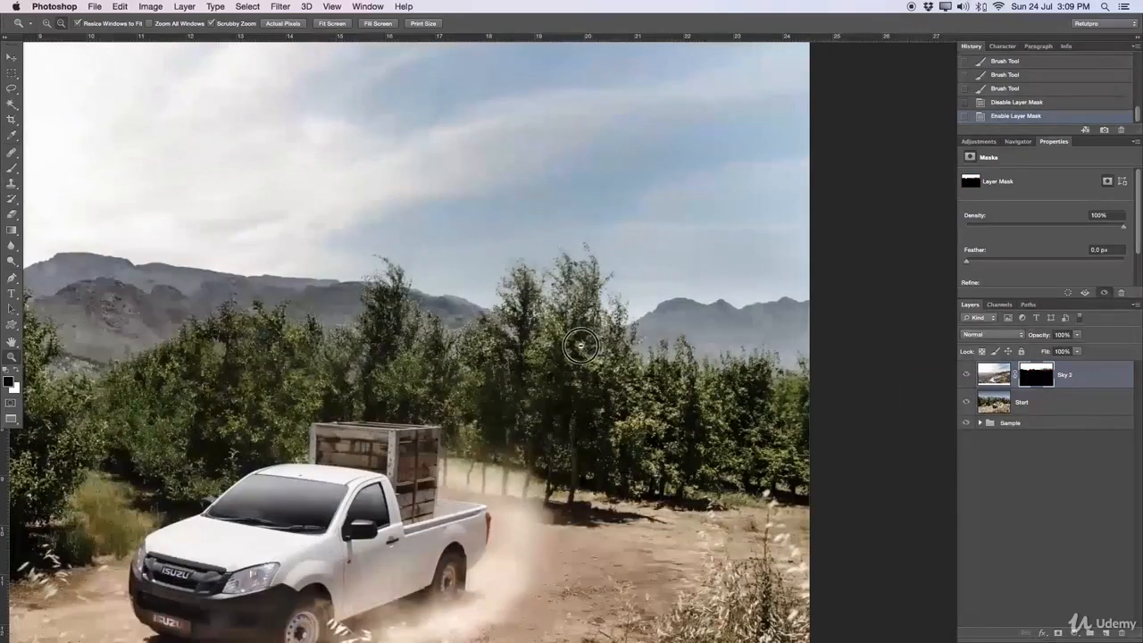
Step: Blend the sky into the mountain ridge on the Sky 2 mask with larger black brush strokes at 10% opacity, and switch to white
left_click_drag(589, 347, 630, 314)
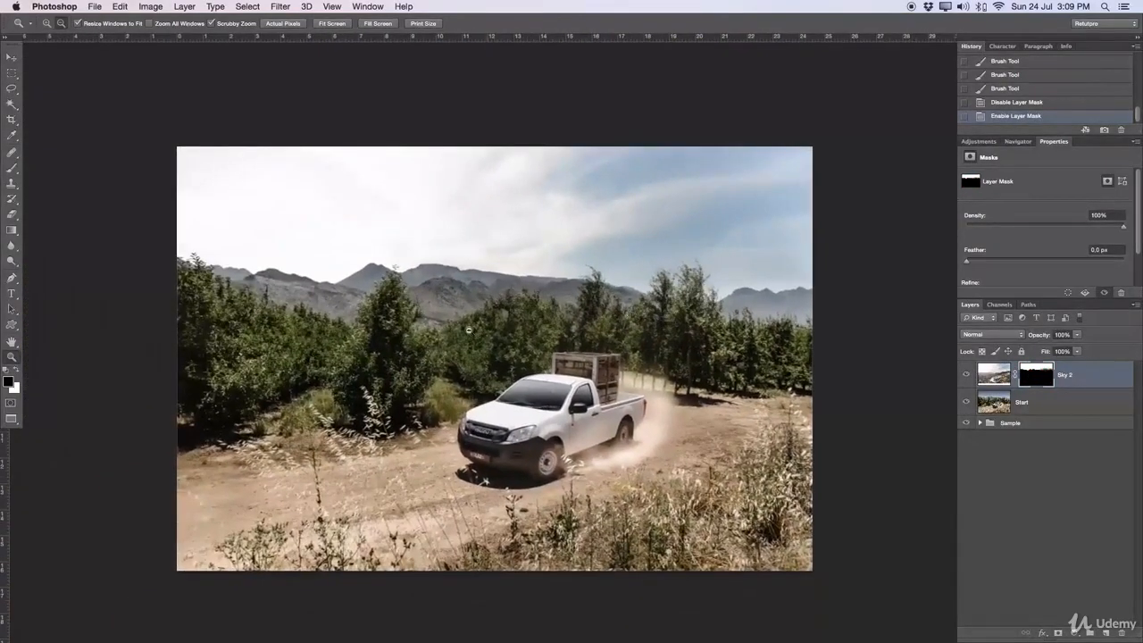
key("b")
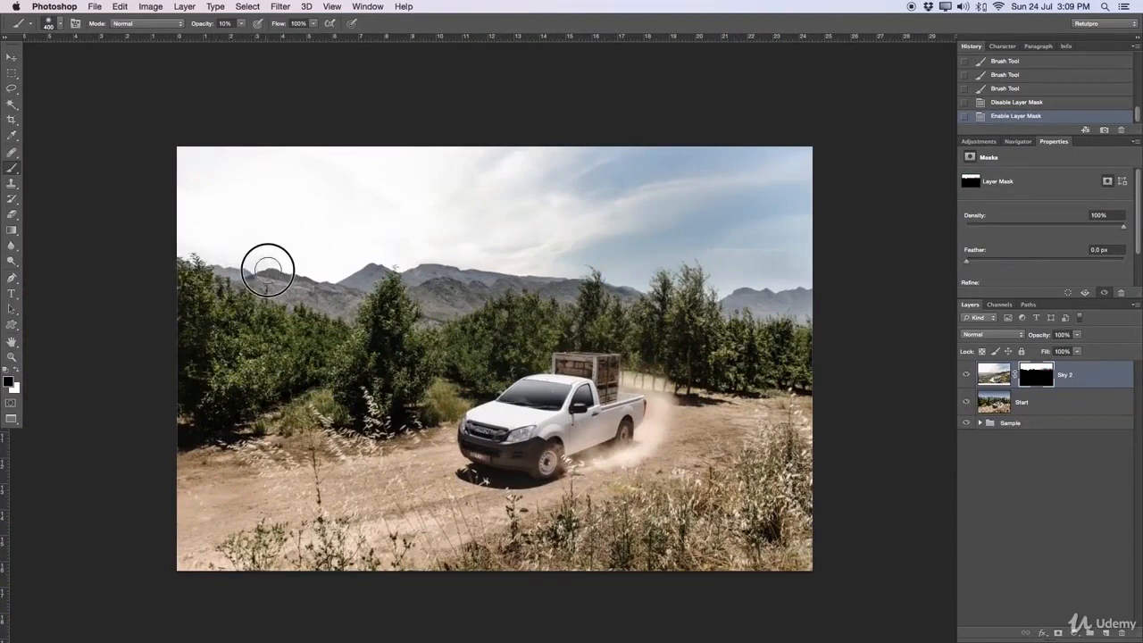
left_click_drag(267, 269, 300, 279)
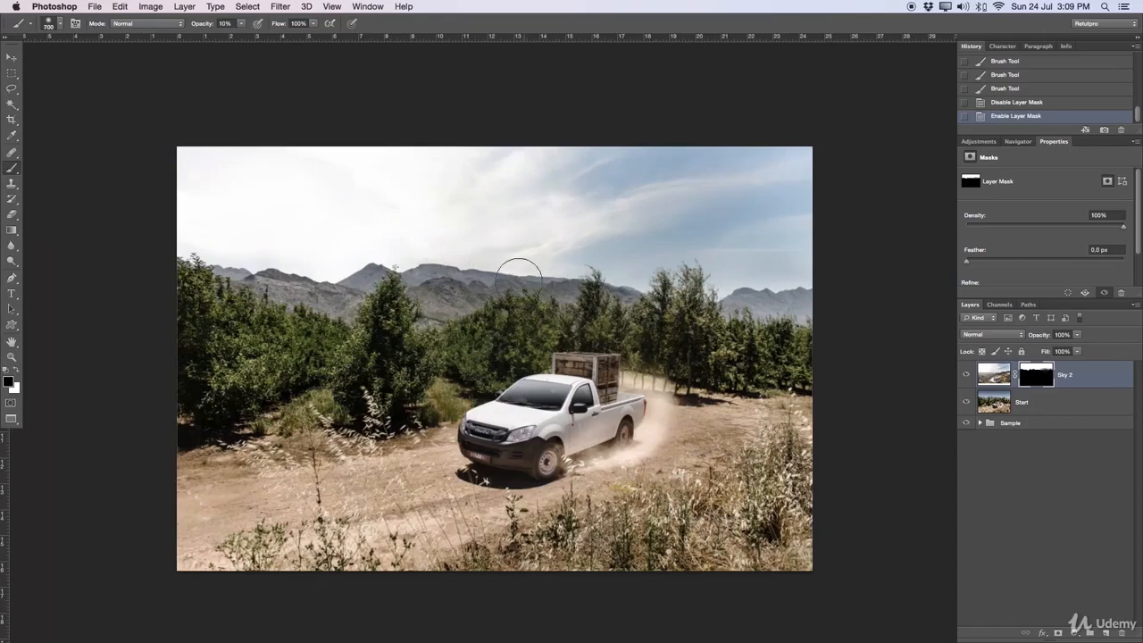
left_click_drag(417, 283, 349, 292)
key("]")
left_click_drag(197, 268, 243, 270)
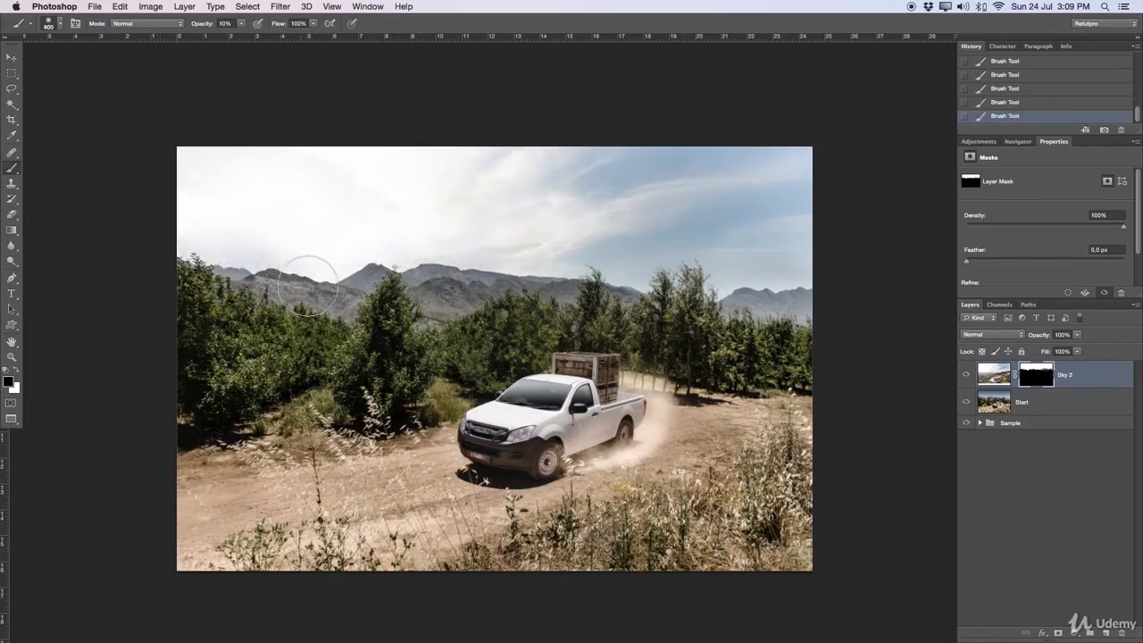
key("x")
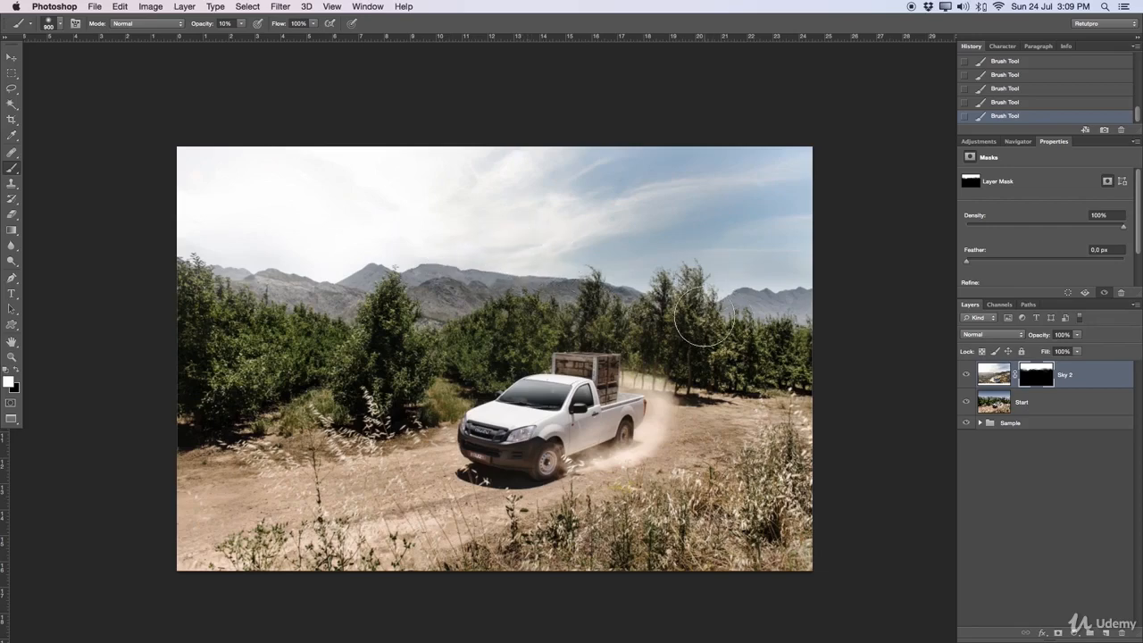
key("z")
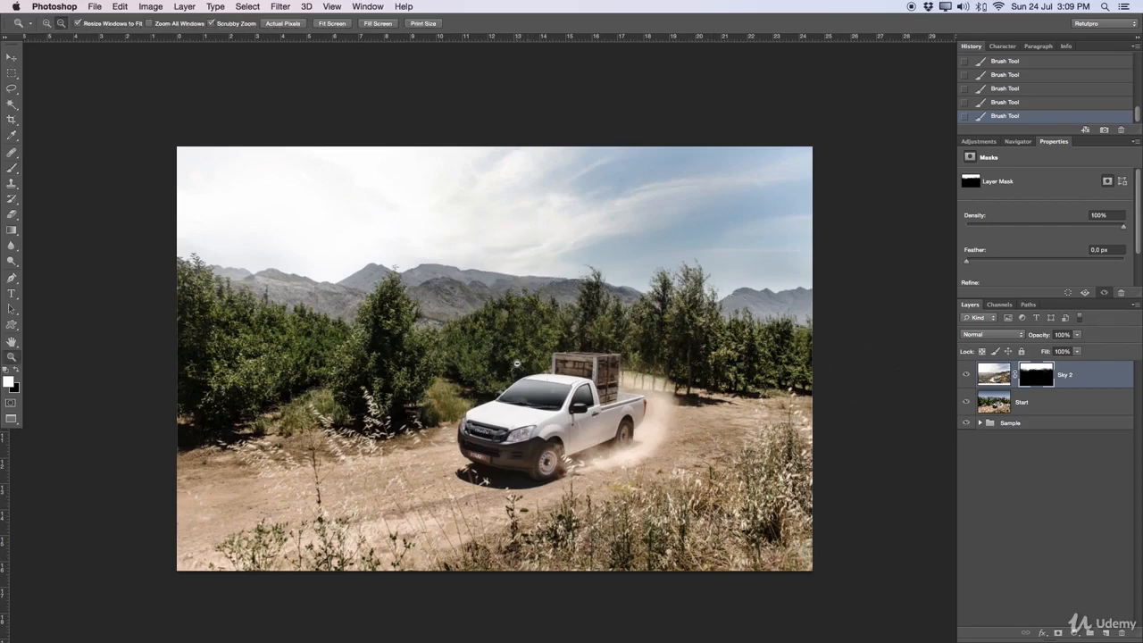
Step: Mark the tree line and the sky with three horizontal guides, and clear all the guides
left_click(550, 337)
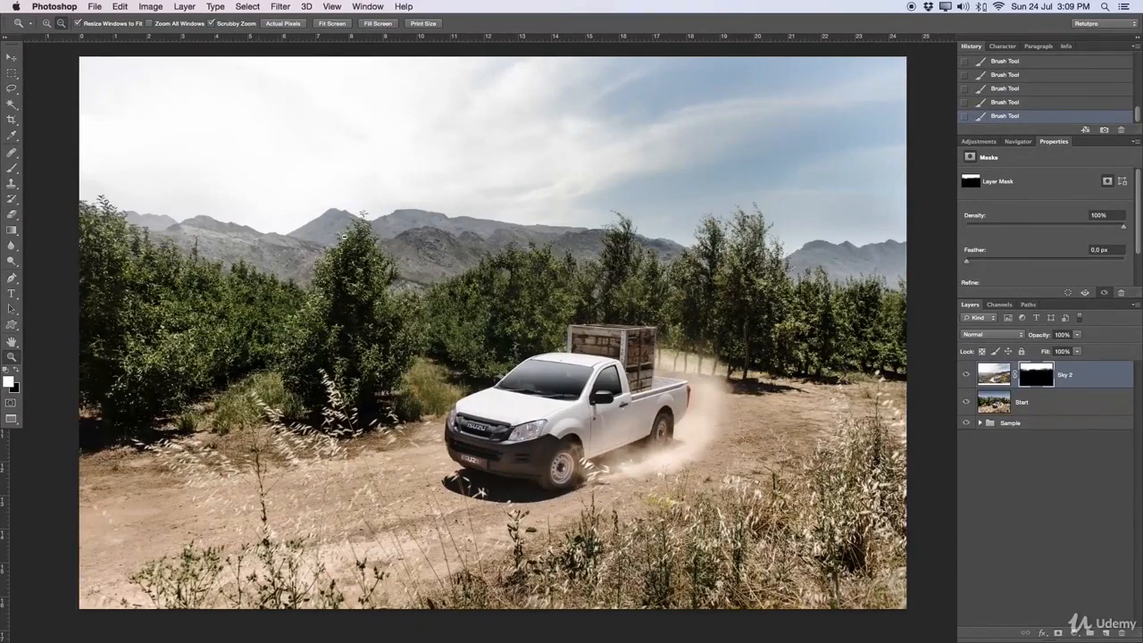
left_click_drag(379, 37, 404, 259)
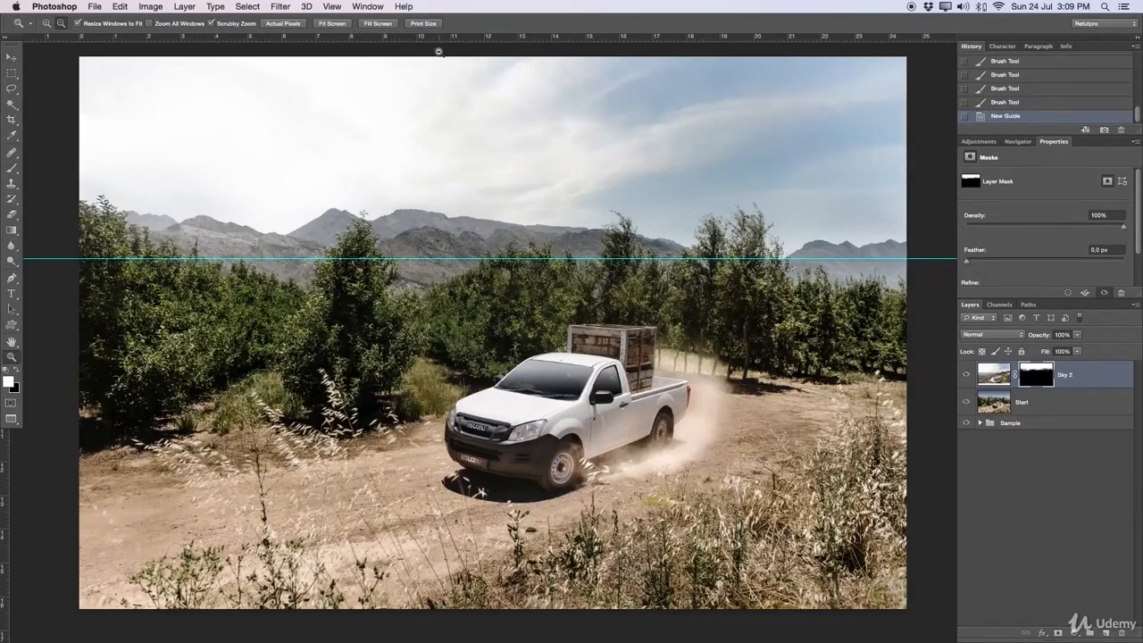
left_click_drag(440, 39, 451, 78)
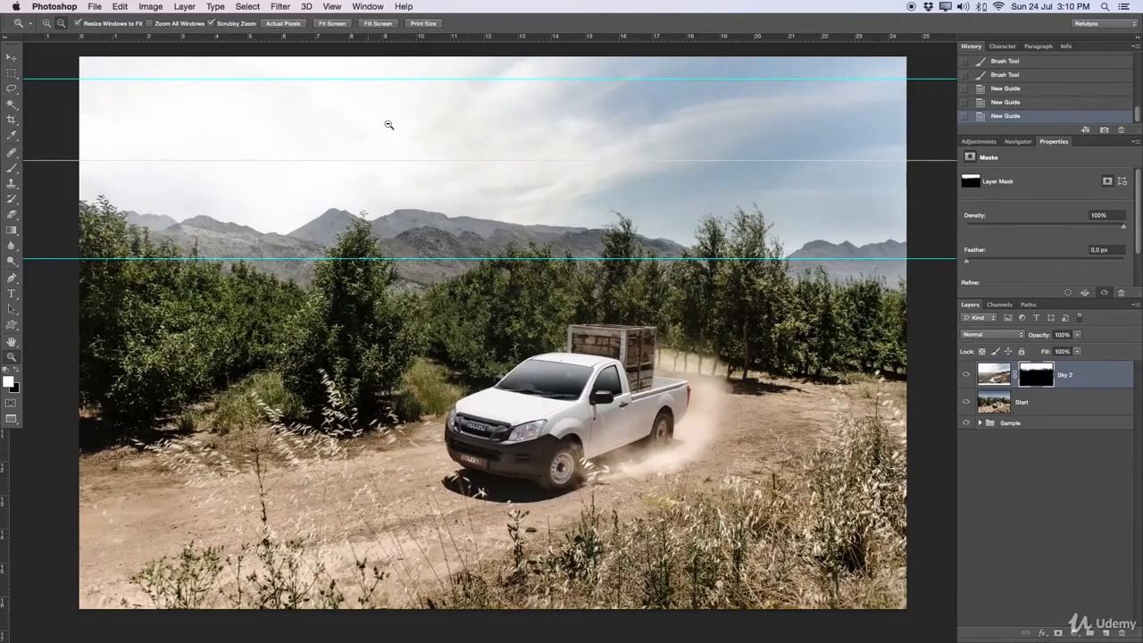
left_click(334, 6)
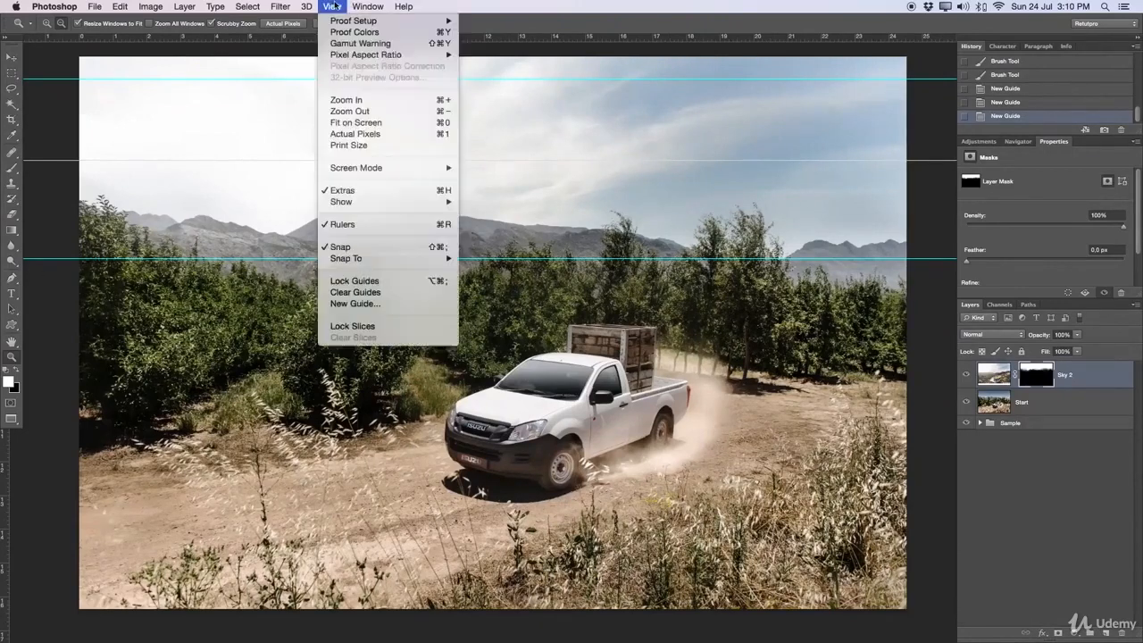
left_click(362, 295)
left_click(560, 251)
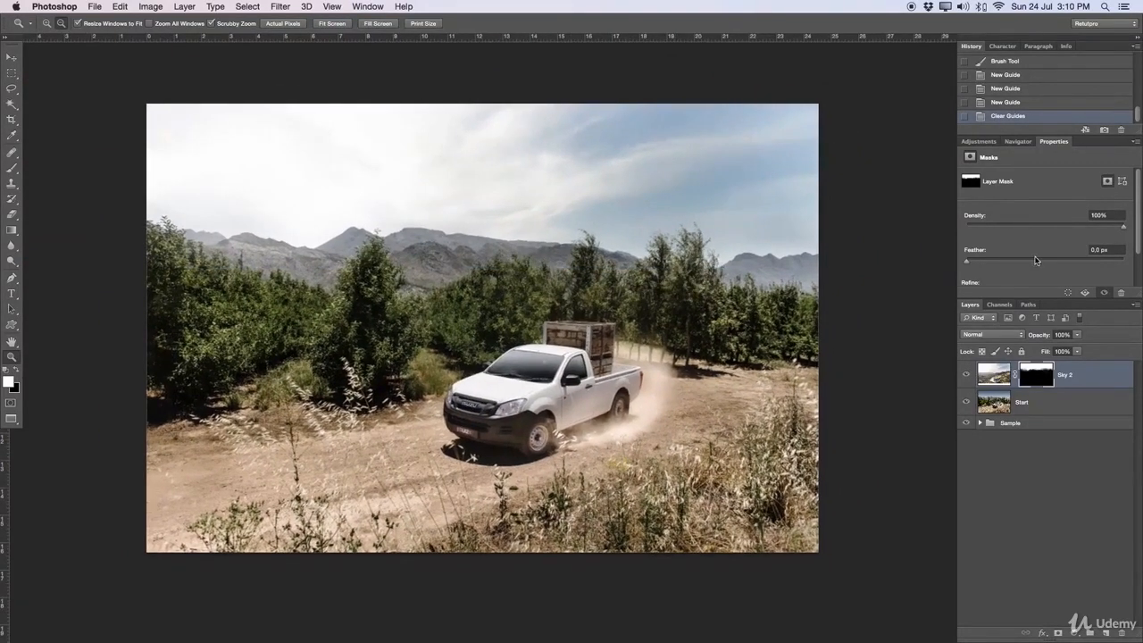
Step: Add a Curves adjustment above the Sky 2 layer, raise the upper part of the curve slightly, and clip it to Sky 2
left_click(976, 141)
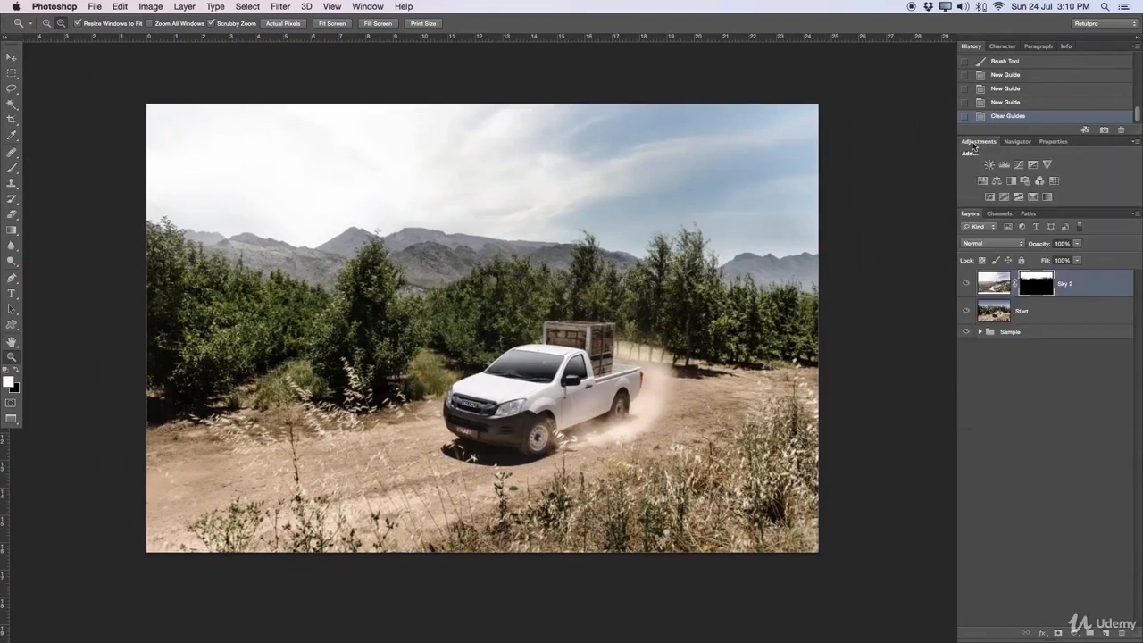
left_click(1019, 166)
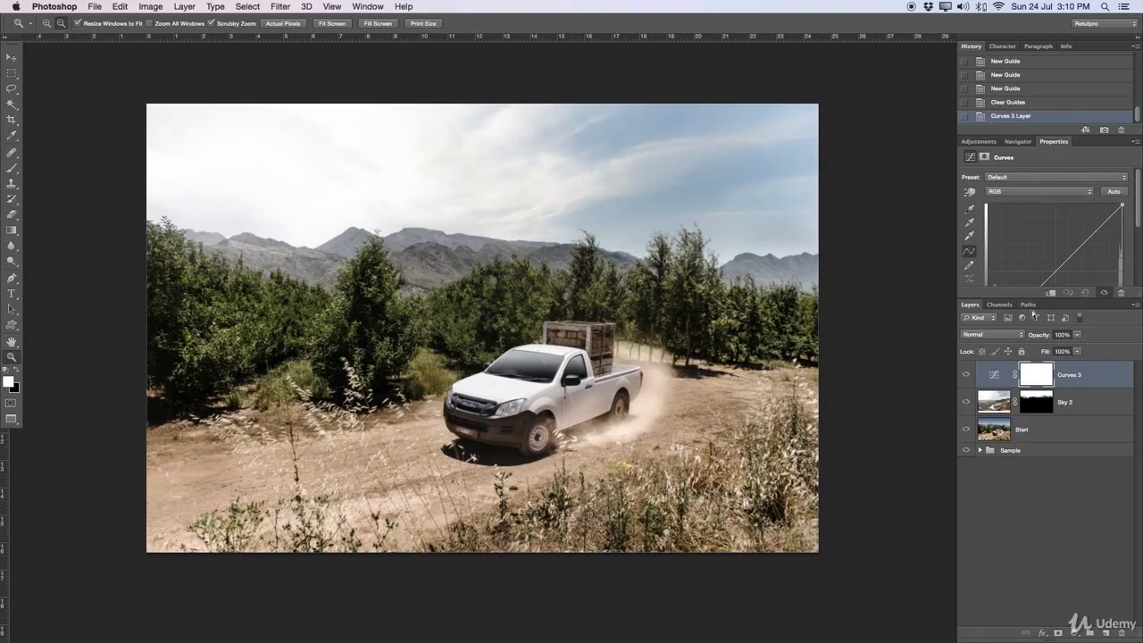
left_click_drag(1035, 296, 1035, 353)
left_click_drag(1085, 238, 1084, 235)
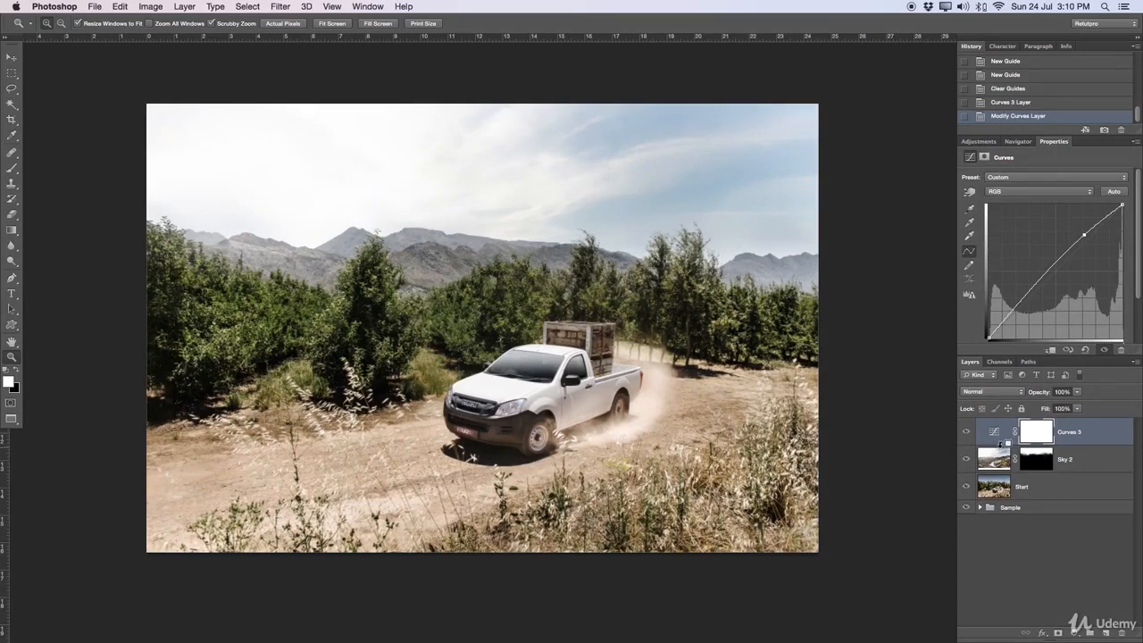
left_click(997, 444, "alt")
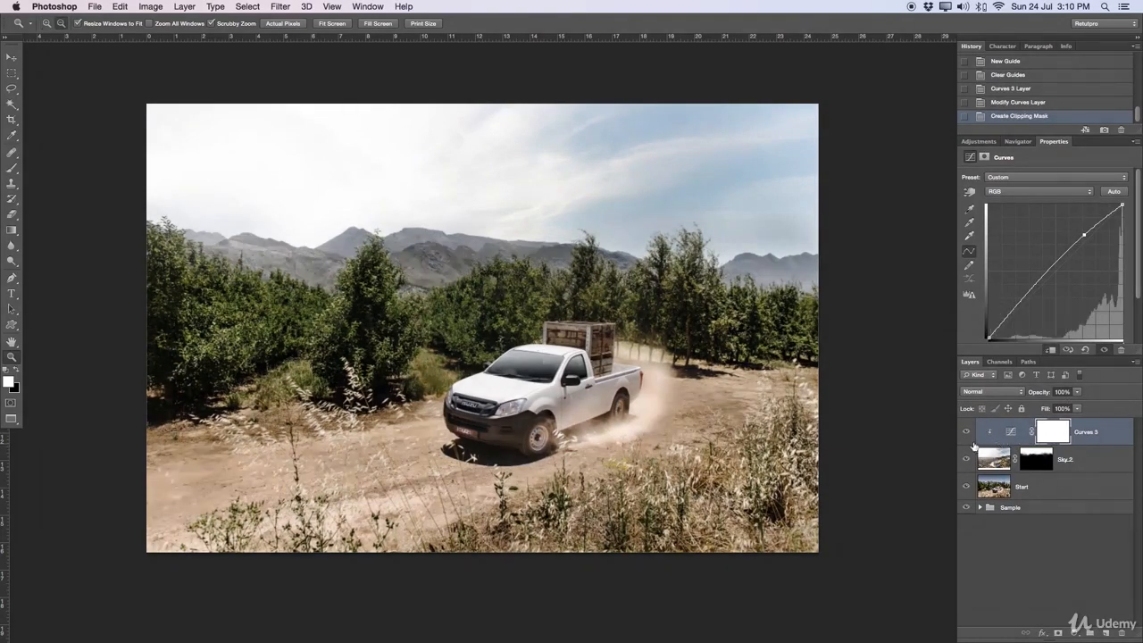
Step: Compare the sky with and without the Curves adjustment by toggling that layer's visibility
left_click(967, 435)
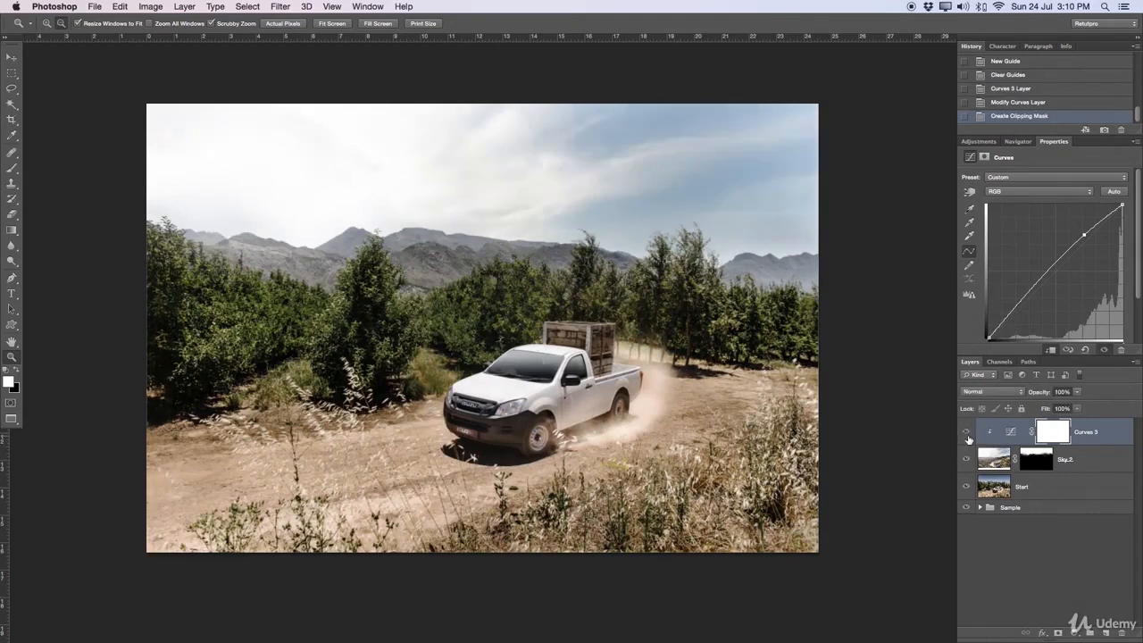
left_click(967, 435)
left_click(967, 435)
left_click(967, 435)
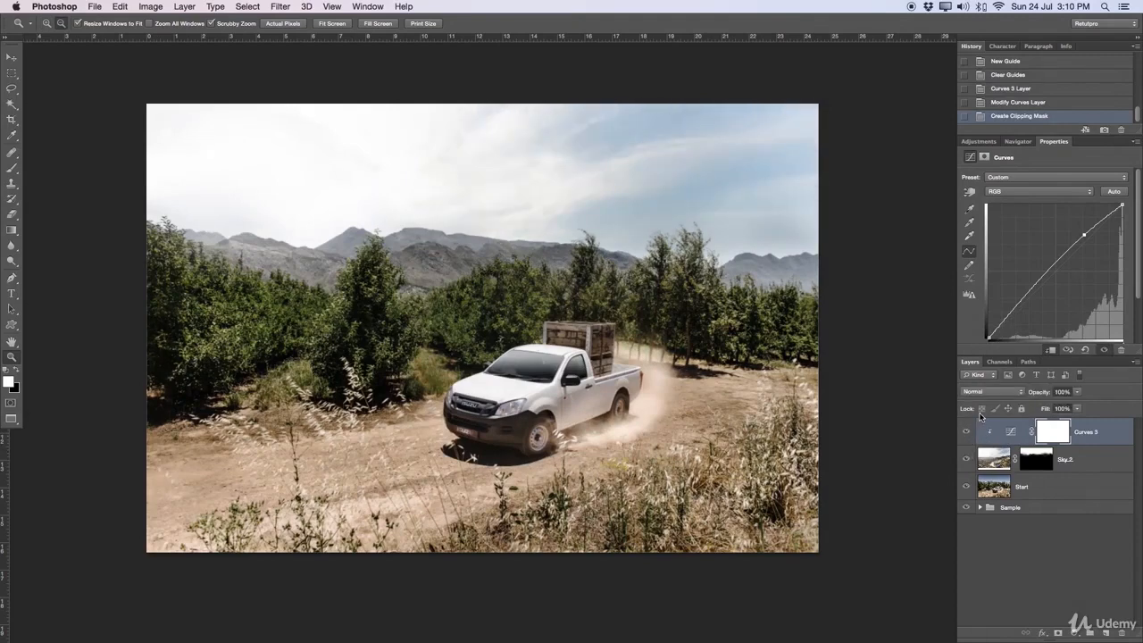
Step: Create a new layer above the Curves adjustment, reset the colours to black and white, and activate the Gradient tool
left_click(1104, 634)
key("d")
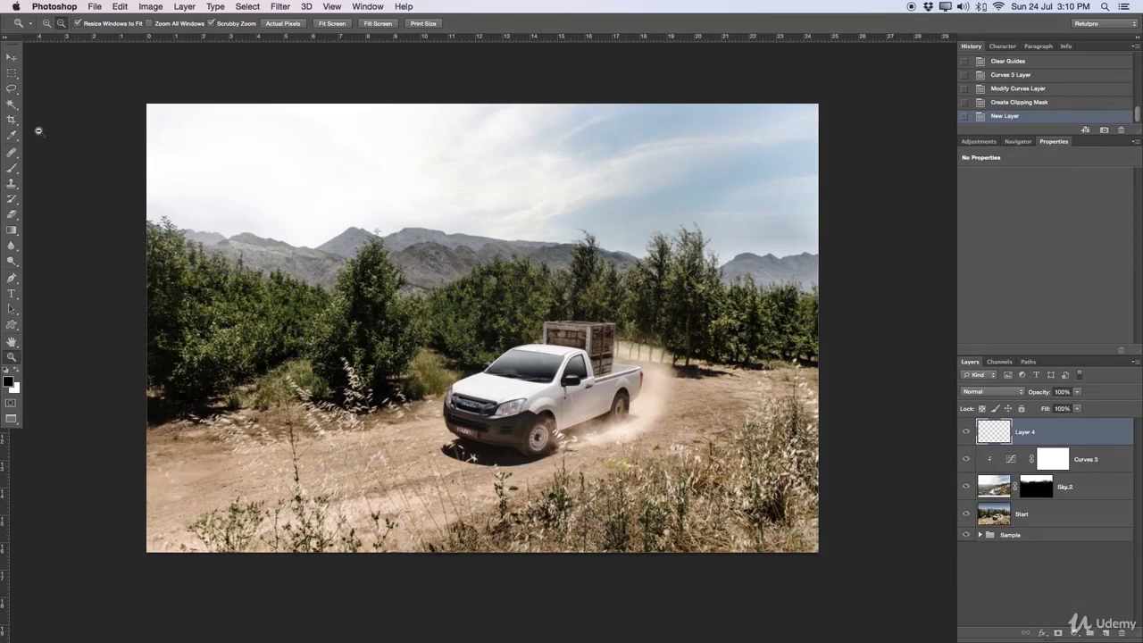
left_click(12, 231)
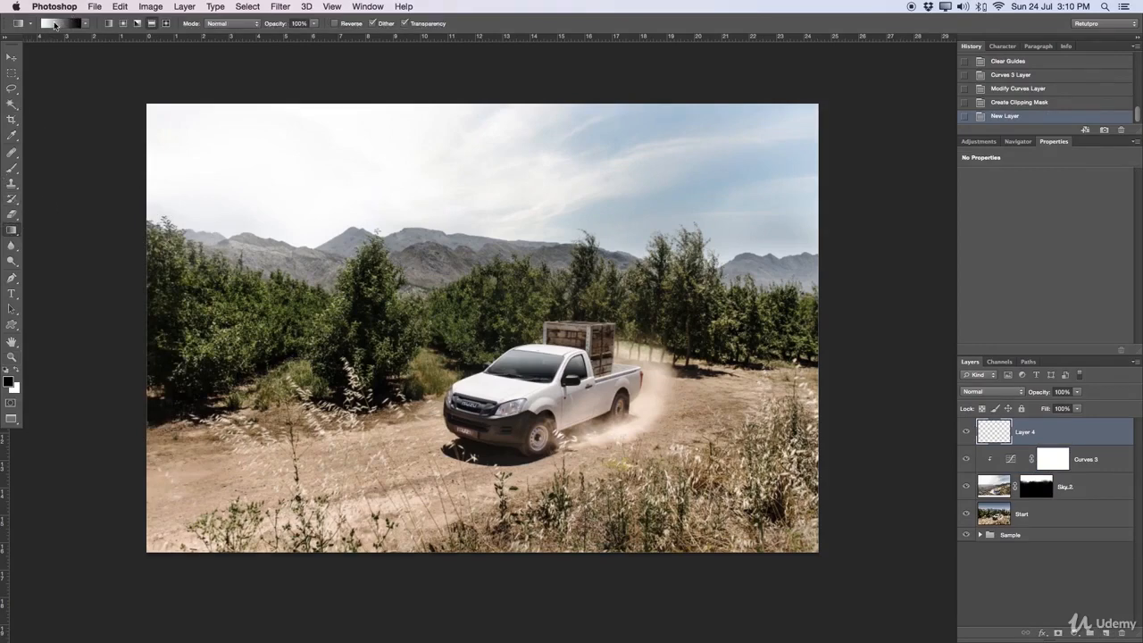
Step: Try a vertical reflected gradient on the new layer, undo it, and check the gradient's white colour stop
left_click_drag(513, 263, 512, 443)
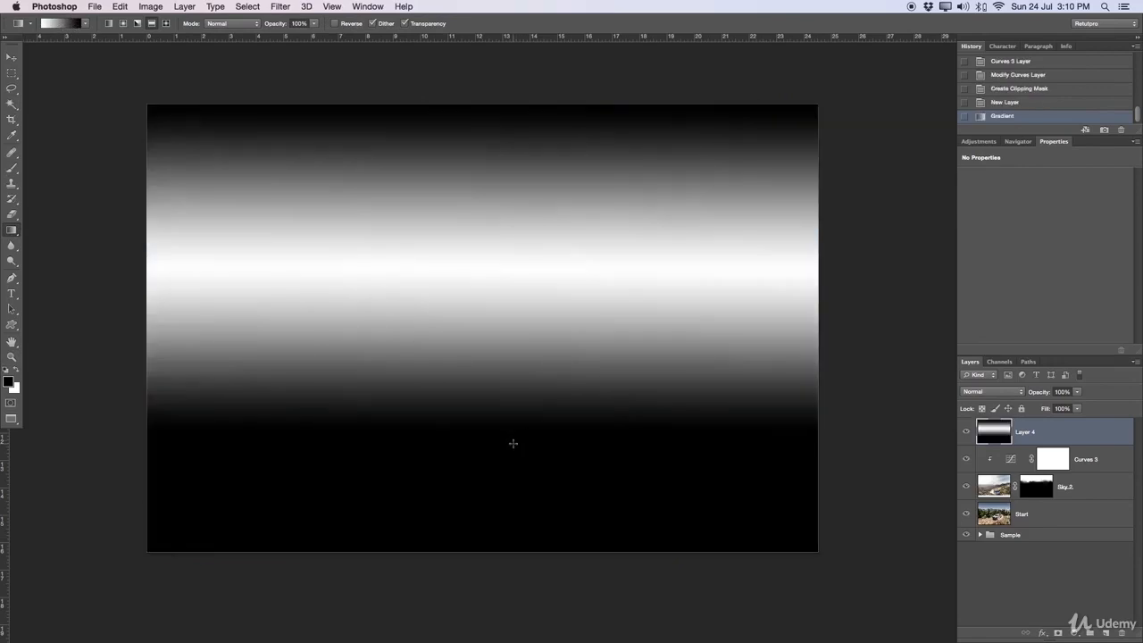
key("super+z")
left_click(56, 19)
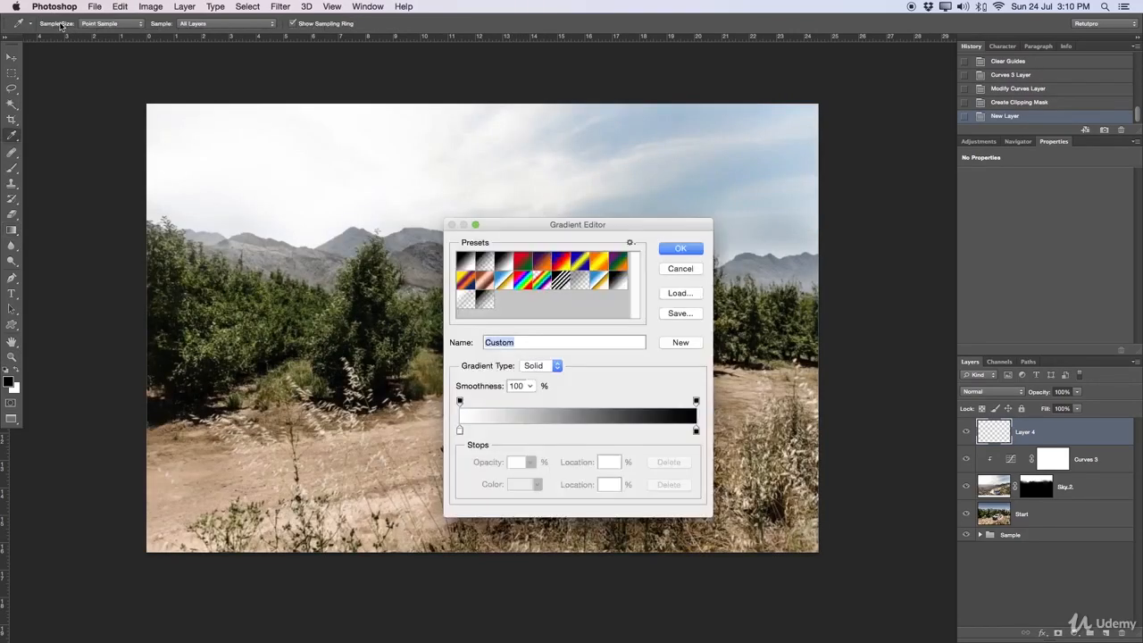
left_click(460, 431)
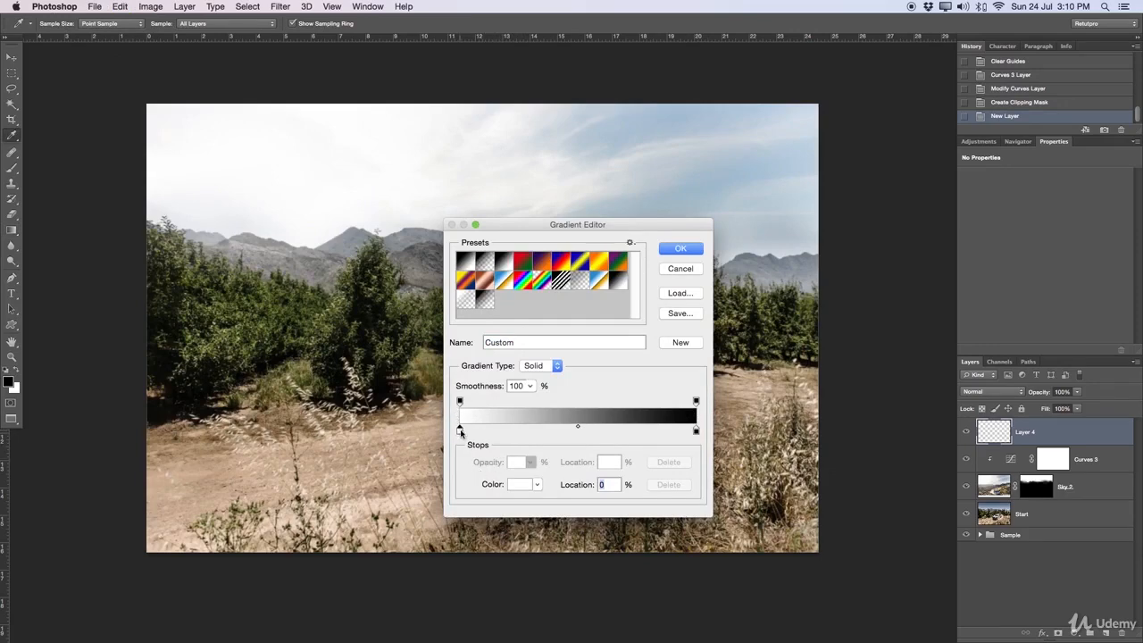
left_click(678, 253)
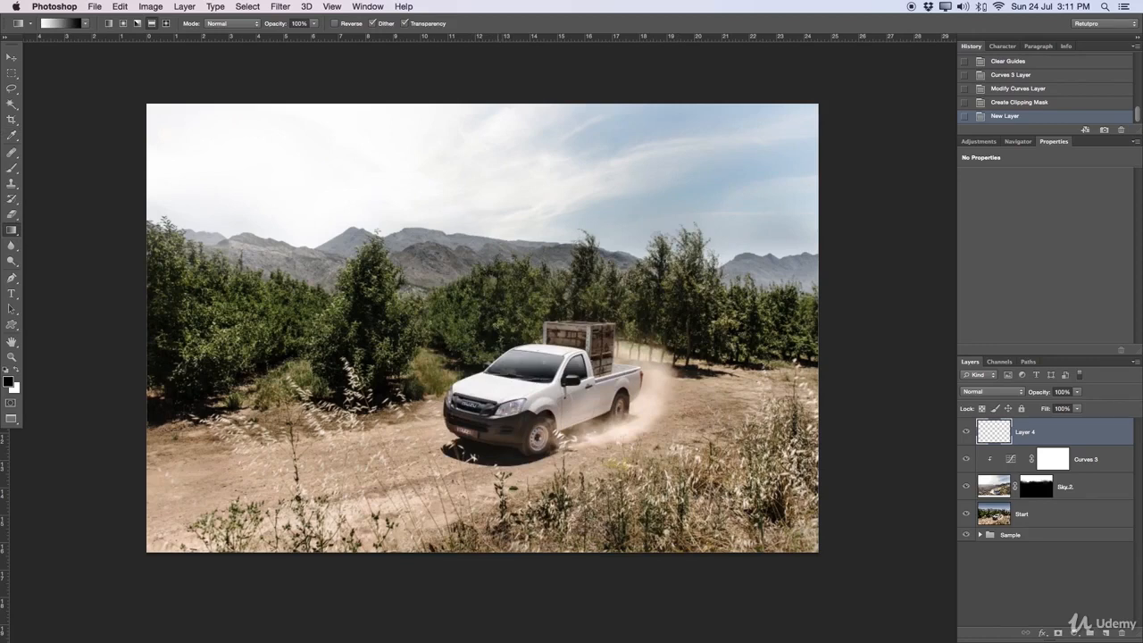
Step: Try vertical reflected gradients of different heights and starting points on the new layer, undoing each one
left_click_drag(498, 321, 500, 423)
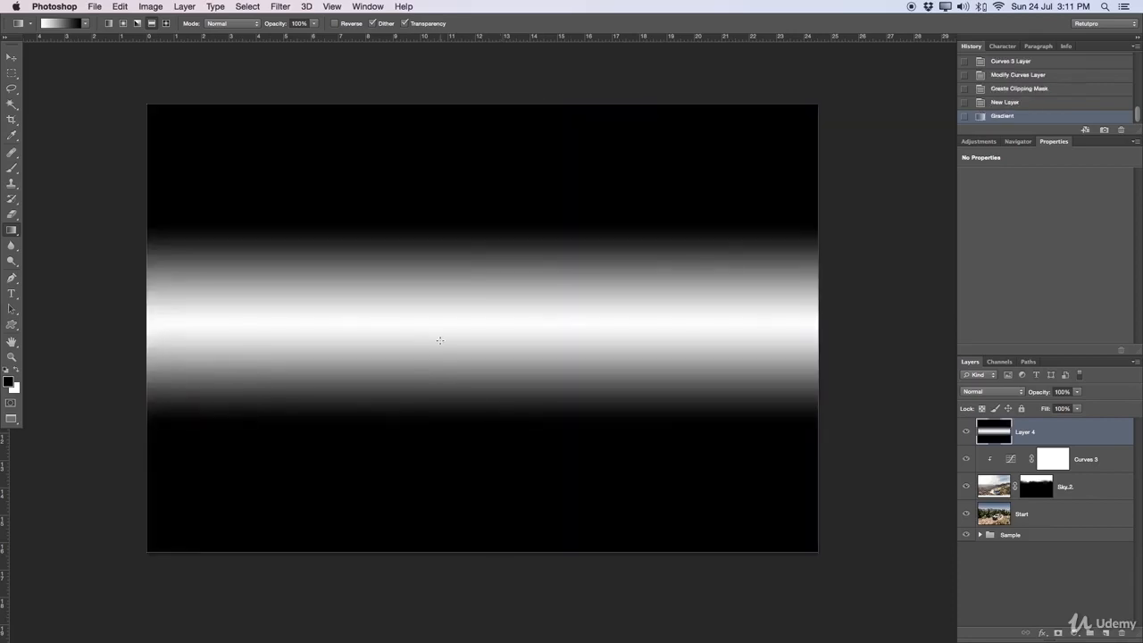
key("ctrl+z")
left_click_drag(486, 259, 490, 364)
key("ctrl+z")
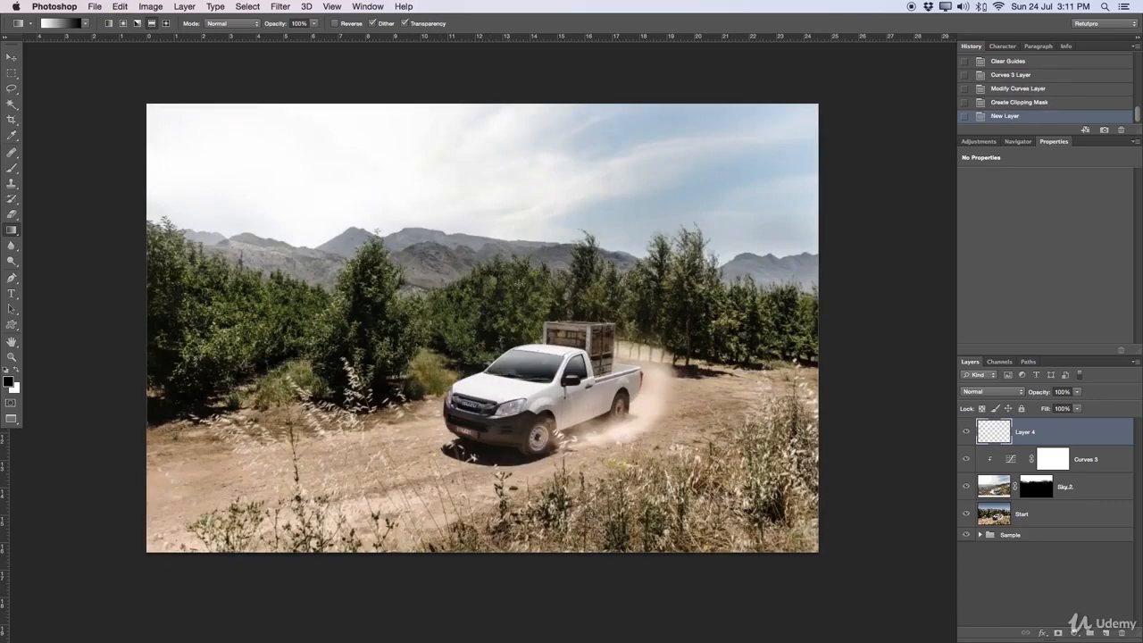
left_click_drag(519, 282, 525, 419)
key("ctrl+z")
left_click_drag(524, 292, 532, 396)
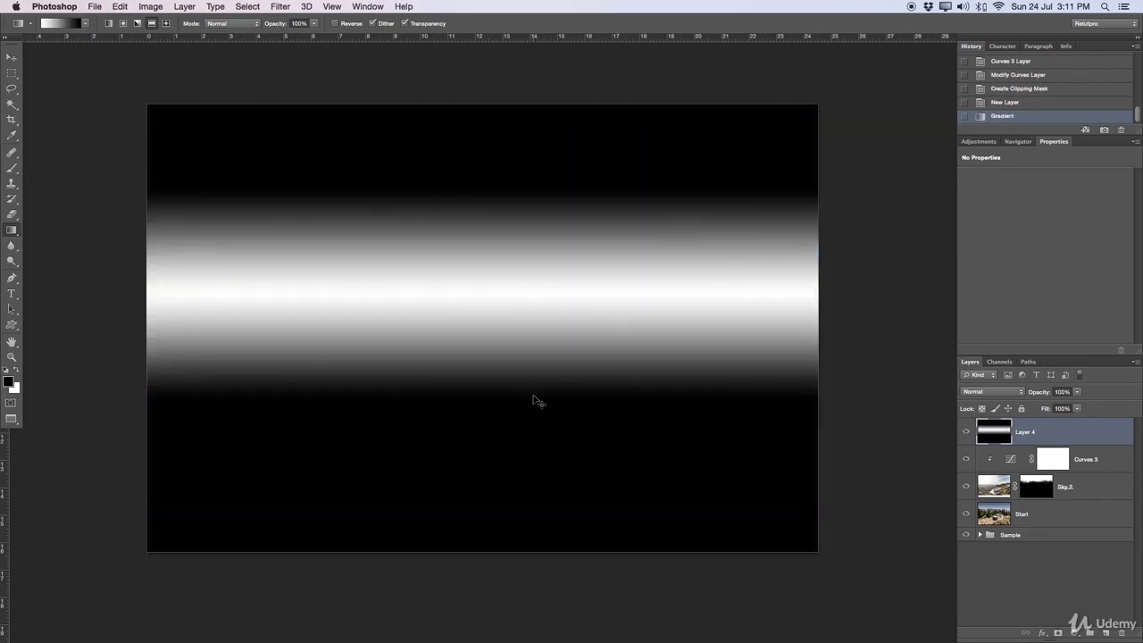
key("ctrl+z")
left_click_drag(523, 310, 534, 402)
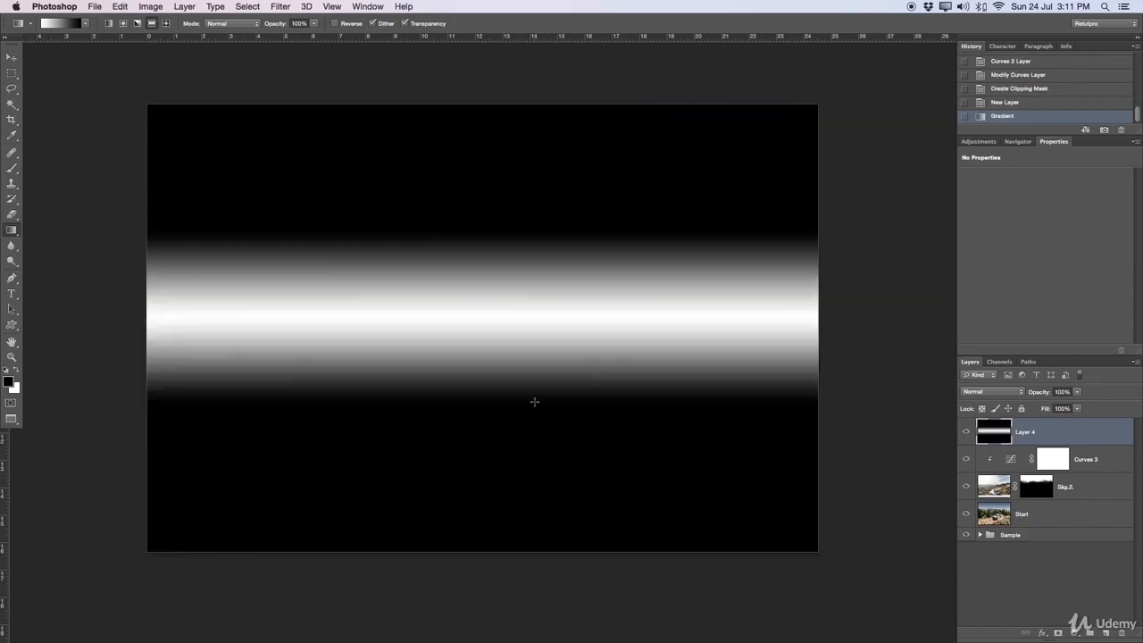
key("ctrl+z")
Step: Draw a white-to-black reflected gradient vertically from just above the truck, and set the layer's blending mode to Screen
left_click_drag(522, 299, 533, 445)
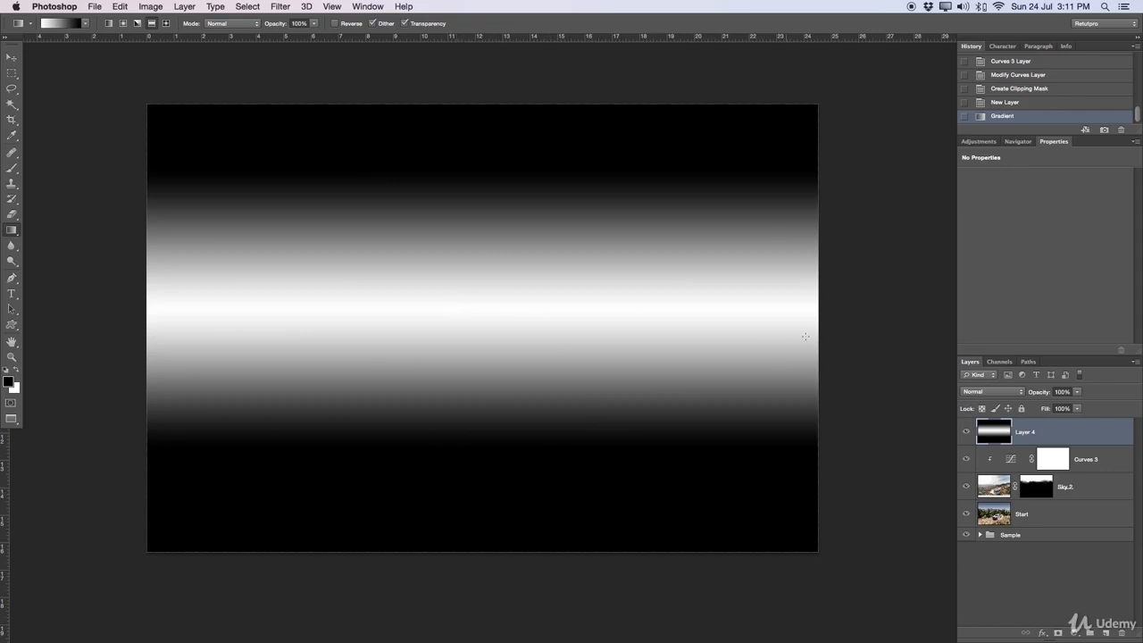
left_click(1004, 391)
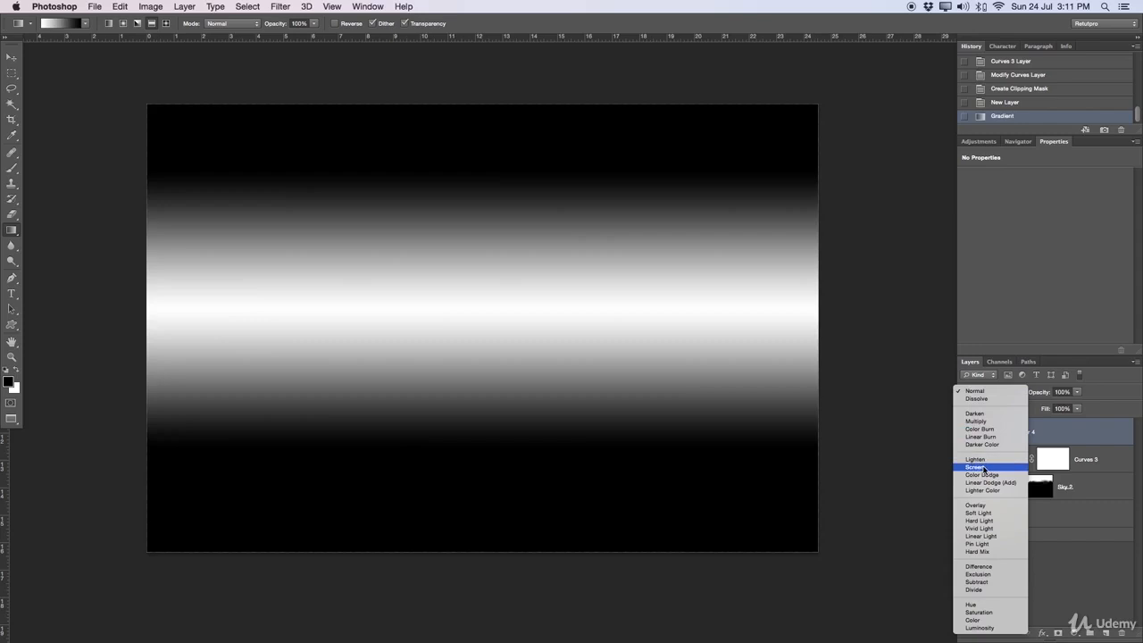
left_click(975, 467)
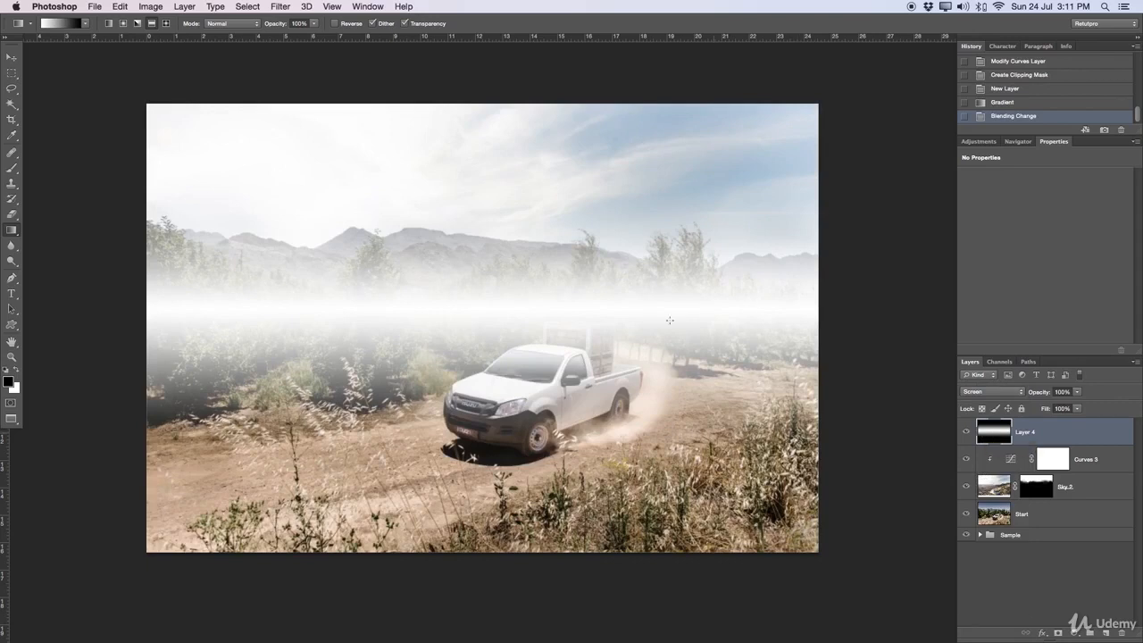
Step: Move the white gradient band up to the horizon at the mountains' base using a horizontal guide, and delete the guide
key("v")
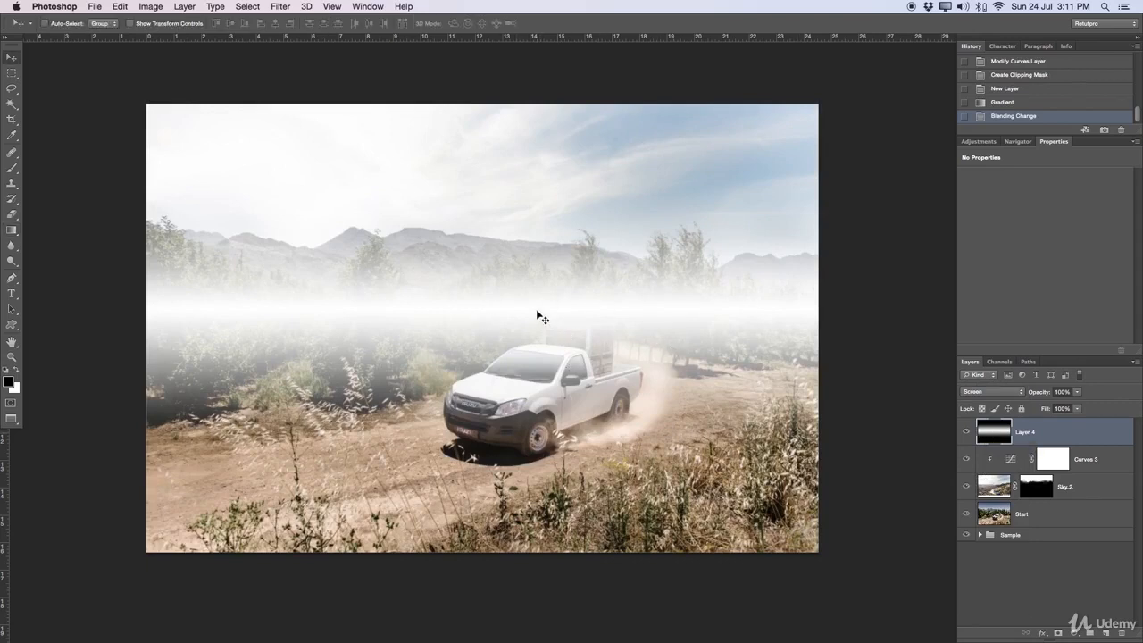
left_click_drag(472, 39, 470, 253)
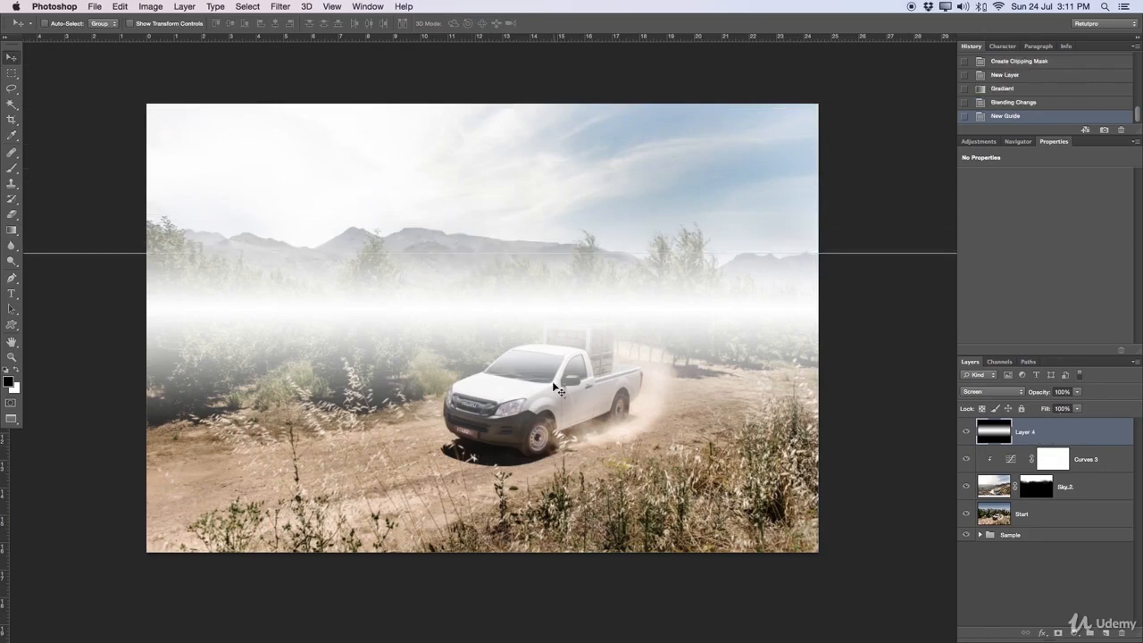
left_click_drag(551, 384, 551, 329)
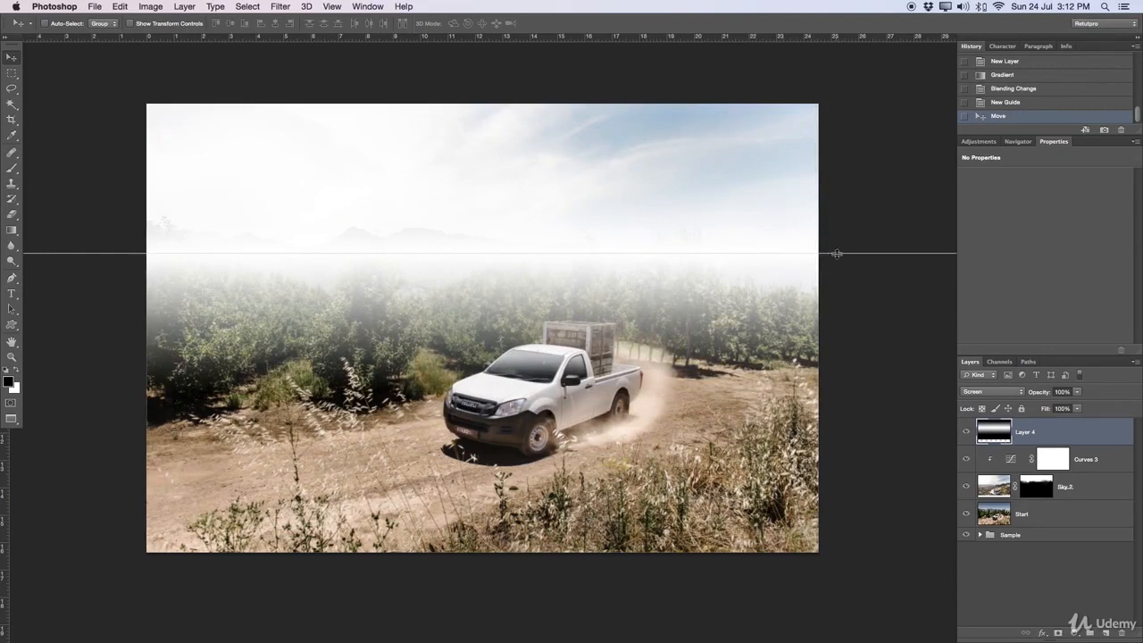
left_click_drag(837, 255, 830, 18)
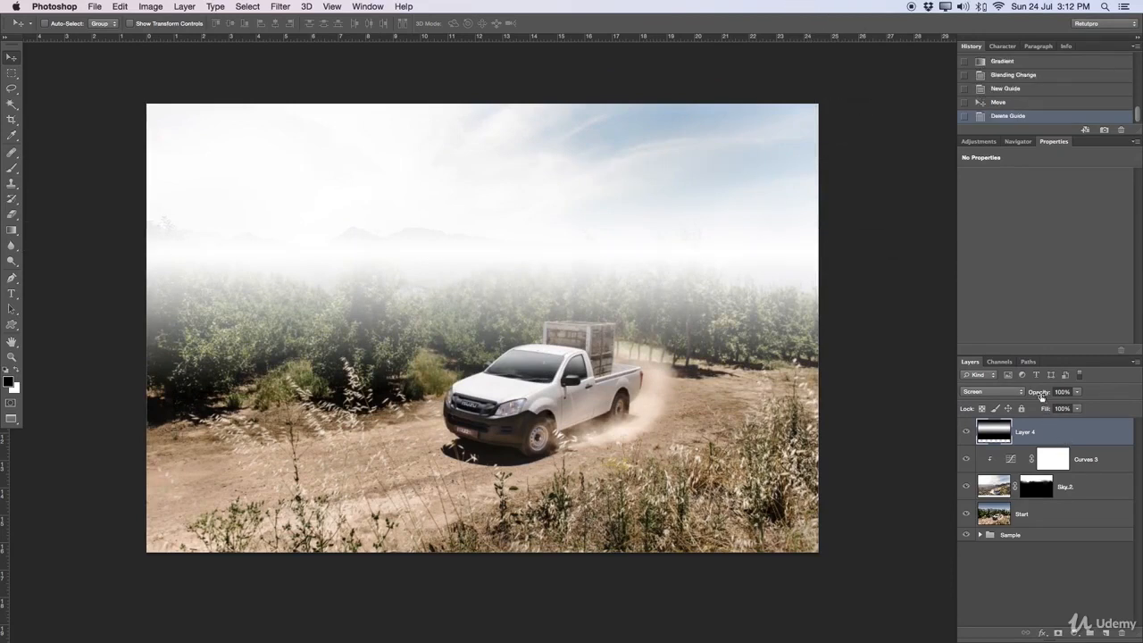
Step: Lower the haze gradient layer's opacity to 30%, and compare the image with the layer hidden and shown
left_click_drag(1041, 393, 1006, 393)
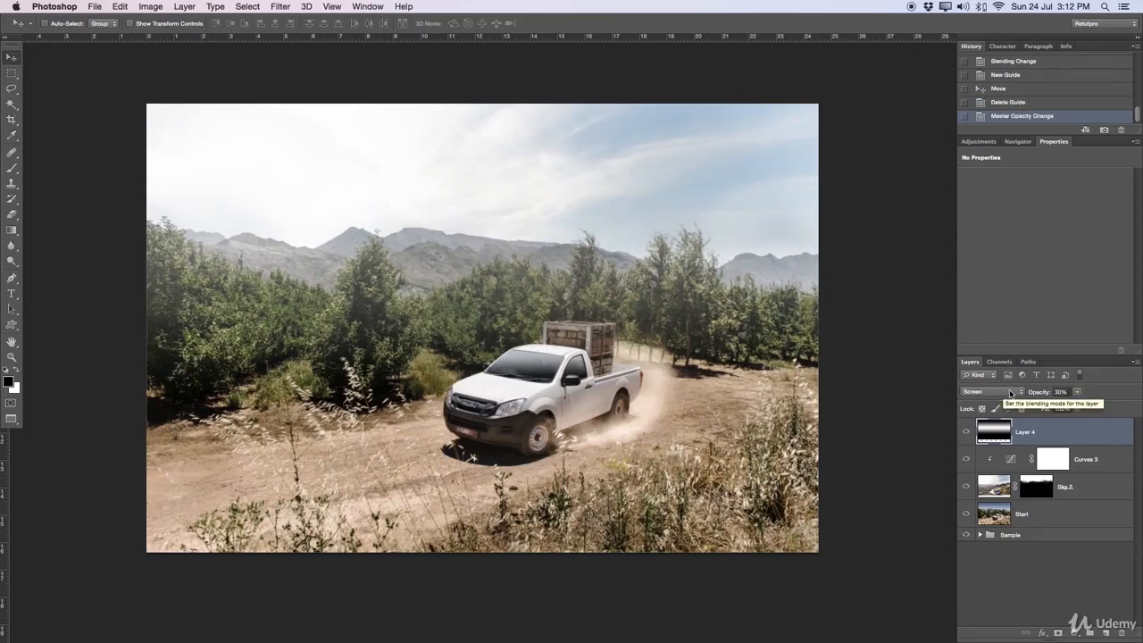
left_click(966, 433)
left_click(967, 434)
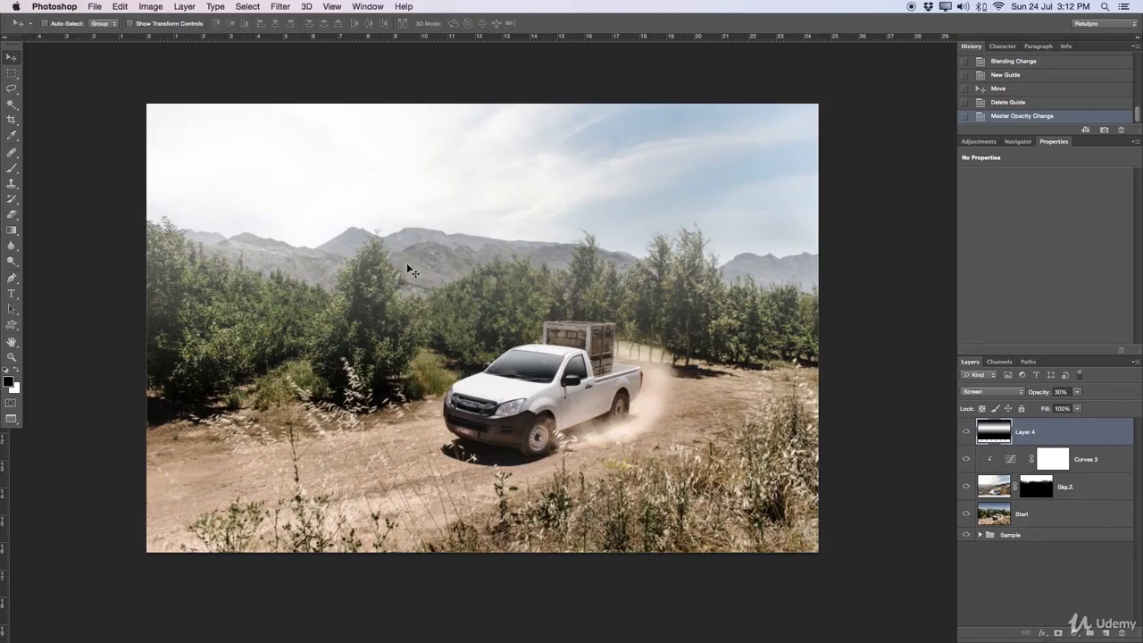
Step: Add a layer mask to the haze layer and brush over the trees beside the truck in white, raising the brush opacity to 40%
left_click(1058, 634)
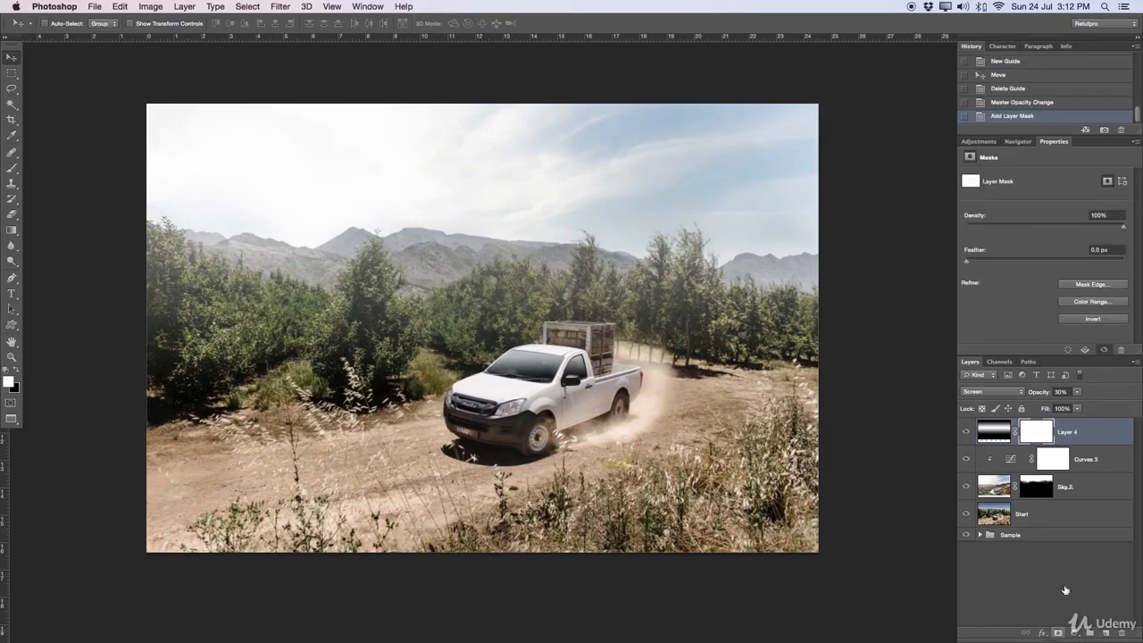
key("b")
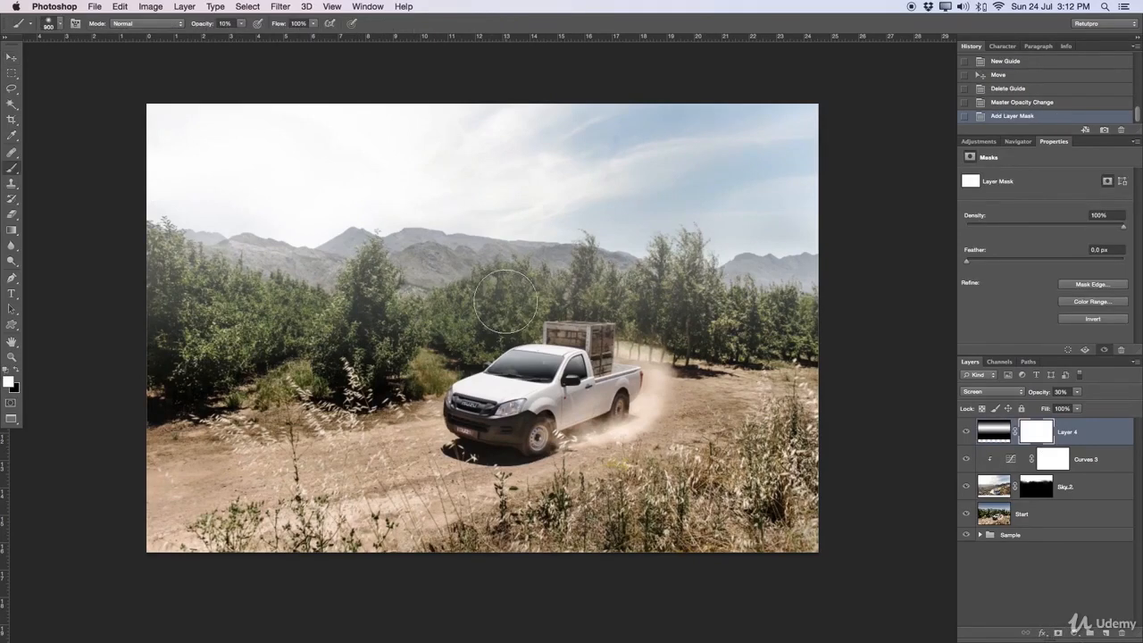
left_click(449, 329)
left_click(457, 322)
left_click(471, 303)
key("4")
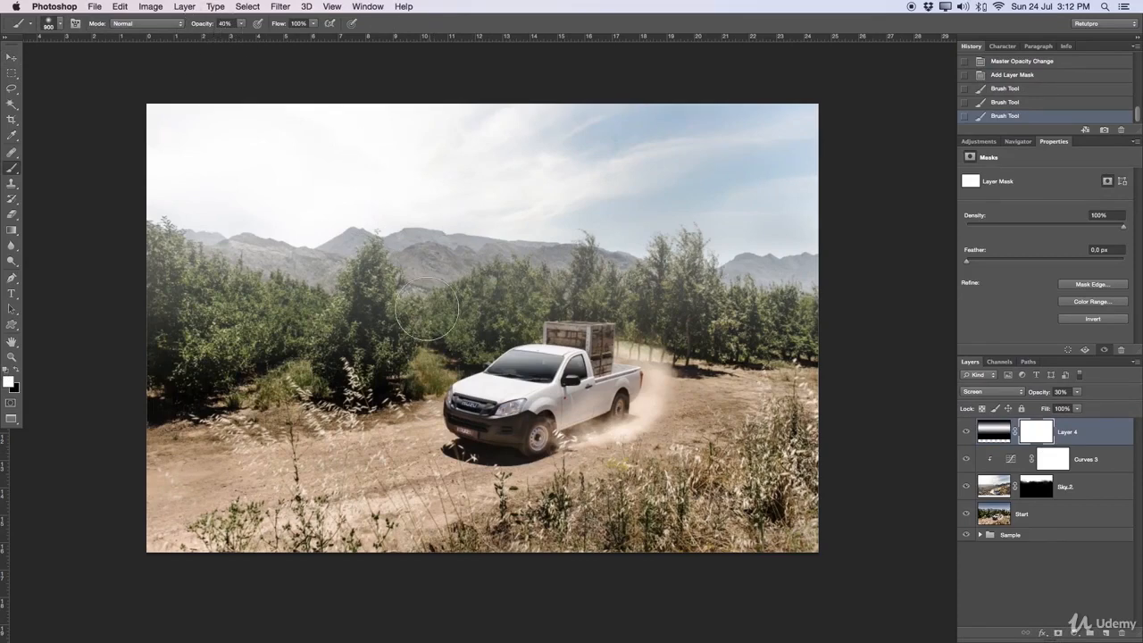
left_click(382, 294)
left_click(378, 297)
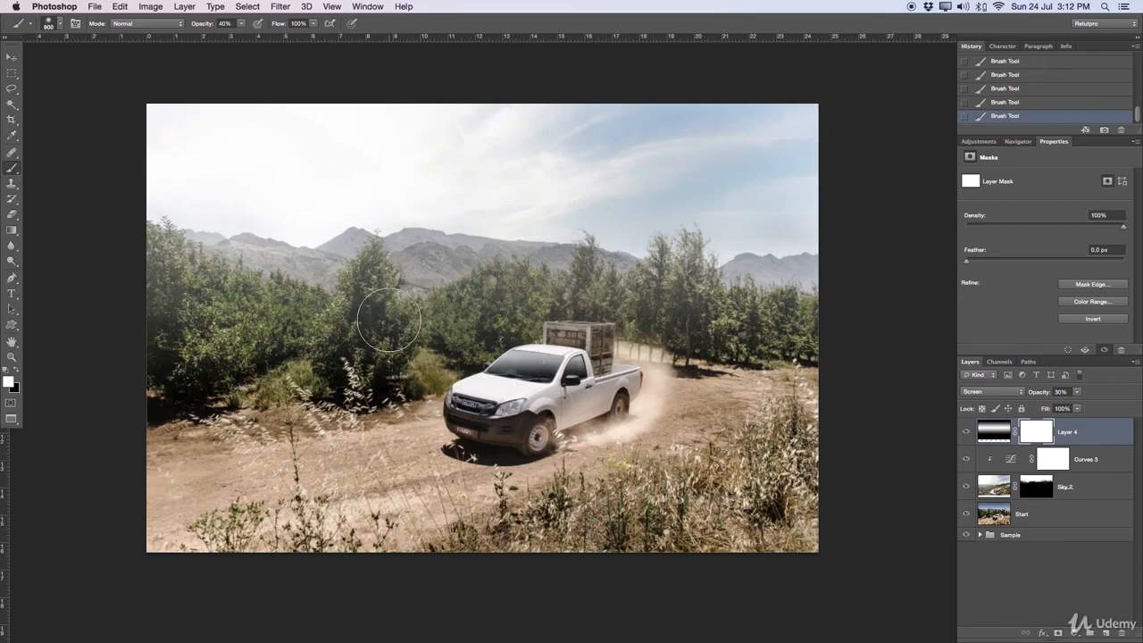
Step: Paint the haze layer's mask in black at 40% opacity over the tall foreground tree, and undo the last stroke
key("x")
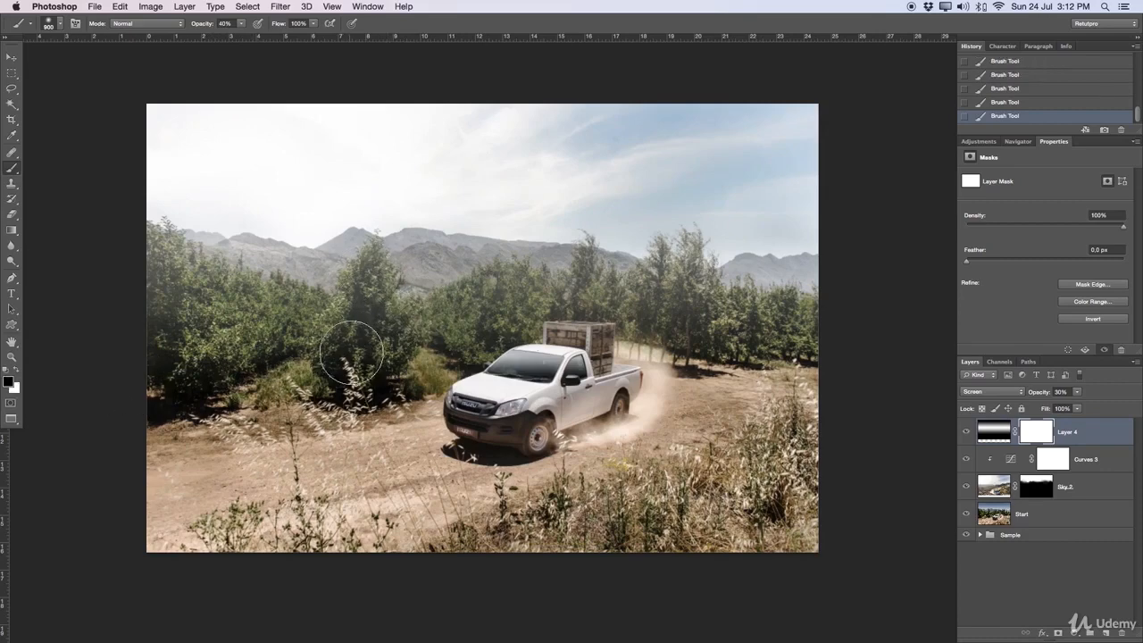
left_click(359, 285)
left_click(363, 278)
key("bracketleft")
key("bracketleft")
key("bracketleft")
Step: Paint along the whole tree line on the haze layer's mask in black at 20% brush opacity to reduce the haze over the trees
key("bracketleft")
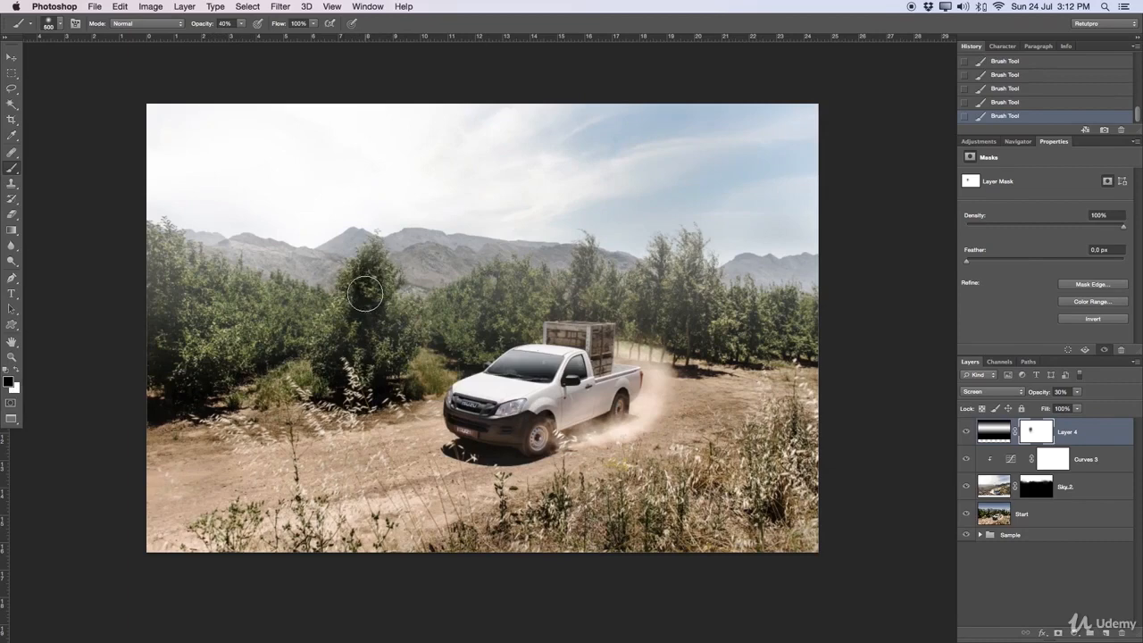
key("super+z")
left_click(226, 23)
type("20")
key("bracketleft")
key("bracketright")
key("bracketright")
key("bracketright")
left_click_drag(409, 325, 461, 321)
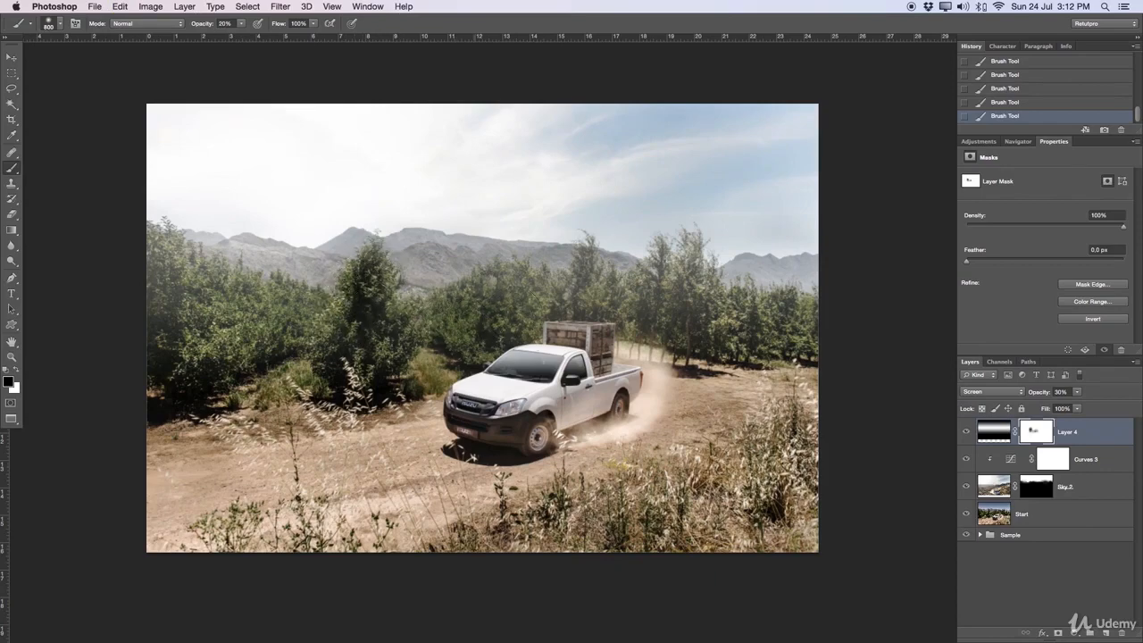
key("bracketright")
mouse_move(517, 313)
left_mouse_down()
mouse_move(560, 318)
mouse_move(610, 313)
mouse_move(574, 304)
mouse_move(699, 305)
mouse_move(687, 286)
mouse_move(689, 311)
mouse_move(673, 294)
mouse_move(690, 311)
mouse_move(802, 333)
mouse_move(690, 323)
left_mouse_up()
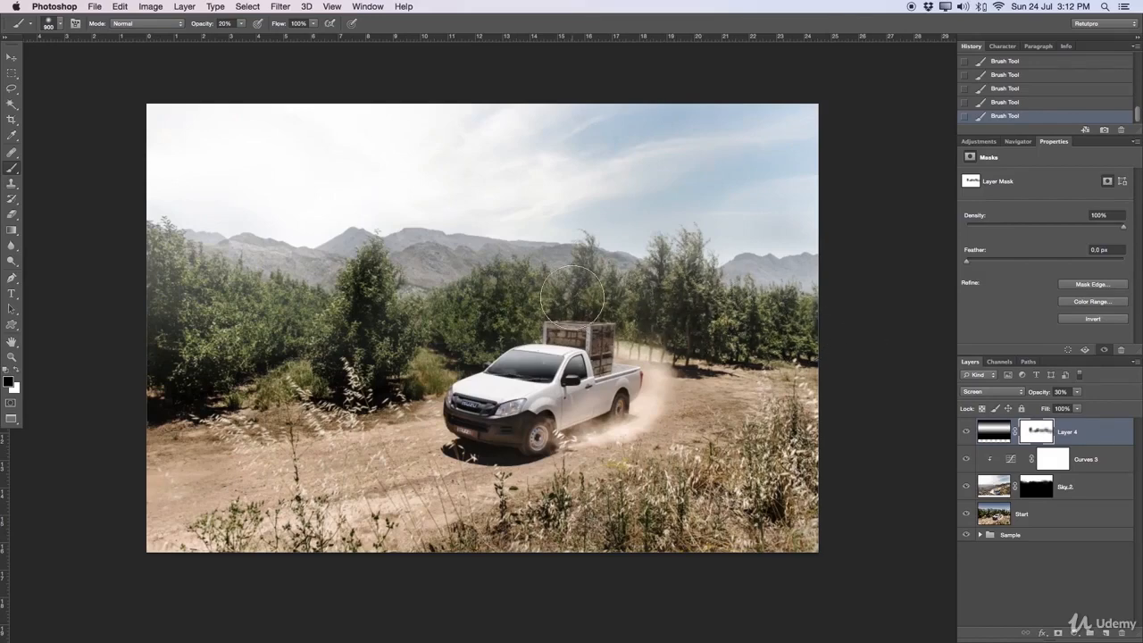
mouse_move(572, 297)
left_mouse_down()
mouse_move(575, 262)
mouse_move(569, 296)
mouse_move(505, 293)
left_mouse_up()
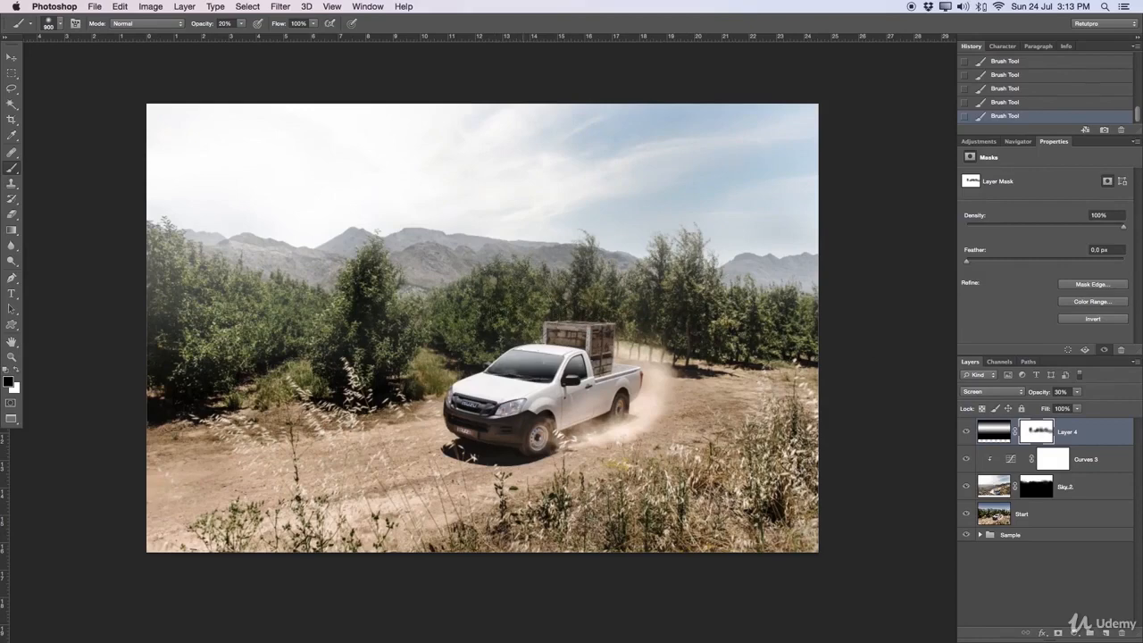
mouse_move(295, 308)
left_mouse_down()
mouse_move(243, 308)
mouse_move(179, 255)
mouse_move(141, 242)
mouse_move(183, 296)
mouse_move(268, 336)
mouse_move(182, 278)
mouse_move(247, 317)
mouse_move(316, 329)
mouse_move(368, 303)
mouse_move(434, 340)
mouse_move(503, 293)
mouse_move(582, 291)
mouse_move(766, 318)
mouse_move(839, 263)
left_mouse_up()
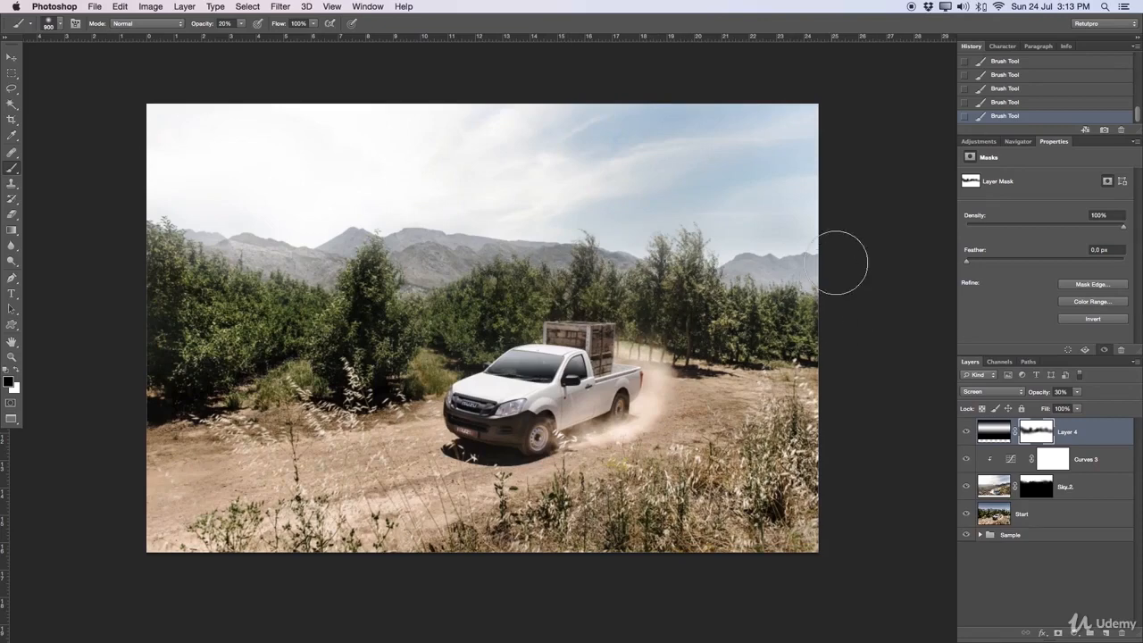
Step: Compare the image with the haze layer hidden and shown, and lower its opacity to 22%
left_click(967, 435)
left_click(967, 435)
left_click(966, 435)
left_click(967, 435)
left_click_drag(1046, 394, 1056, 394)
Step: Add a Curves adjustment layer above the haze layer and slightly lower the curve in the shadows and upper midtones
left_click(978, 141)
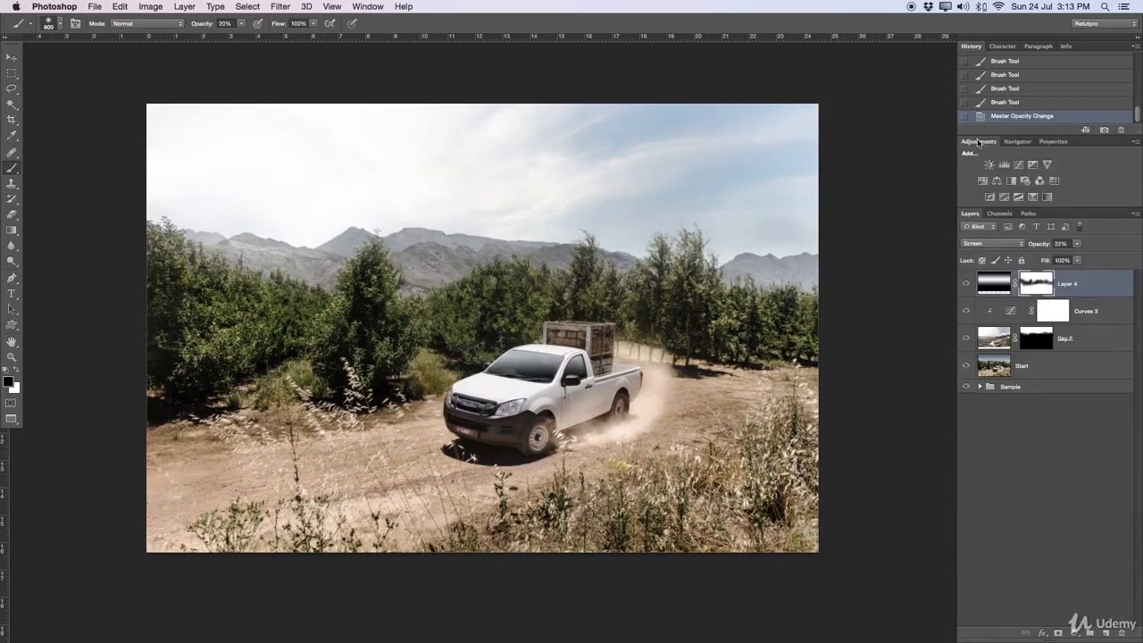
left_click(1018, 164)
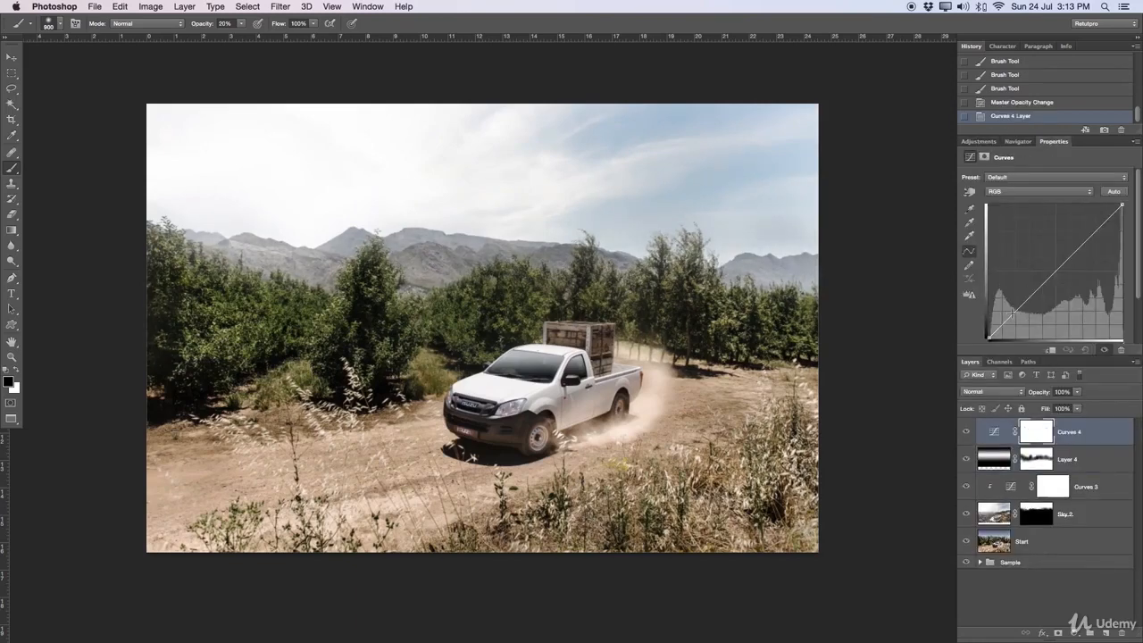
left_click_drag(1016, 310, 1016, 315)
left_click_drag(1068, 255, 1074, 257)
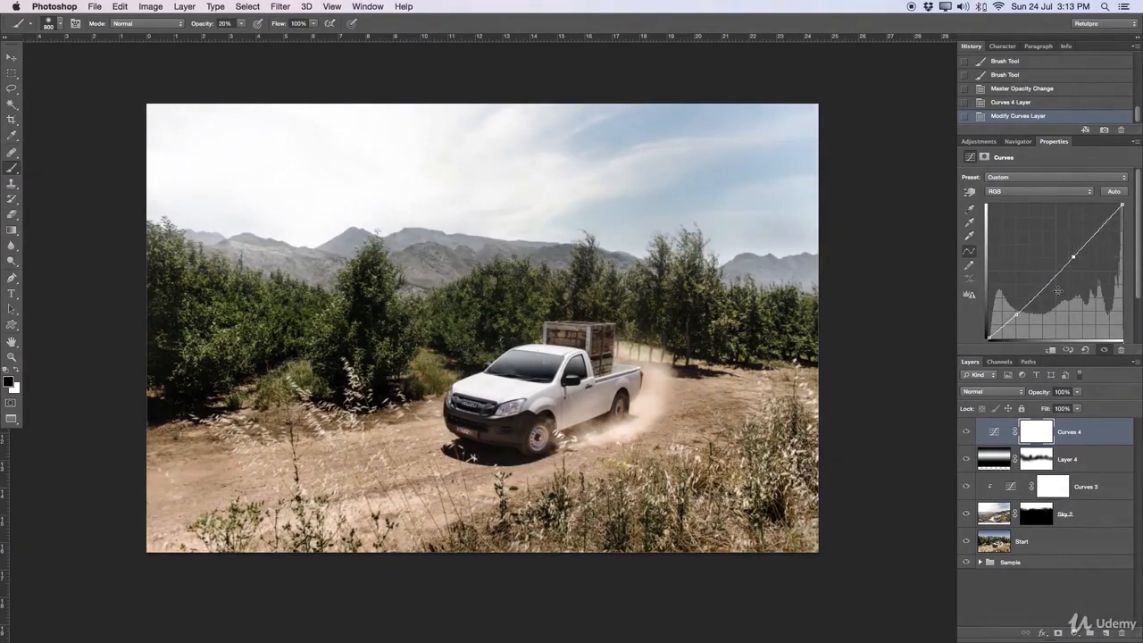
Step: Compare the image with the top Curves layer hidden and shown, and lower its opacity to 77%
left_click(964, 440)
left_click(964, 438)
left_click_drag(1041, 396, 1026, 398)
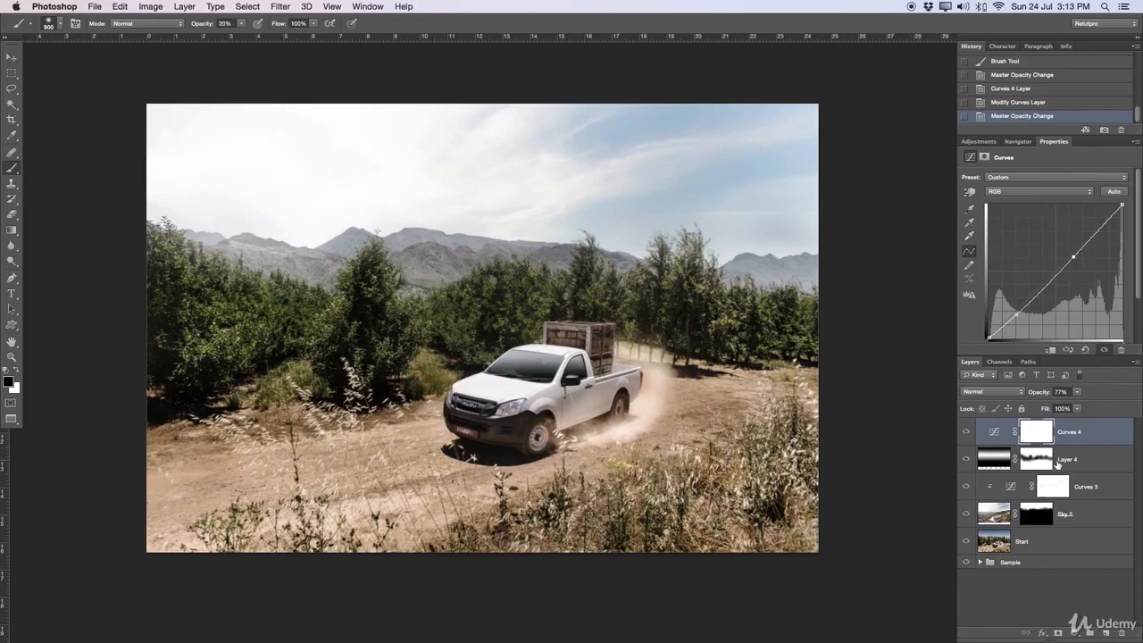
Step: Group the layers from Curves 4 down to Start and name the group Sample 2
left_click(1094, 457, "super")
left_click(1097, 488, "super")
left_click(1100, 516, "super")
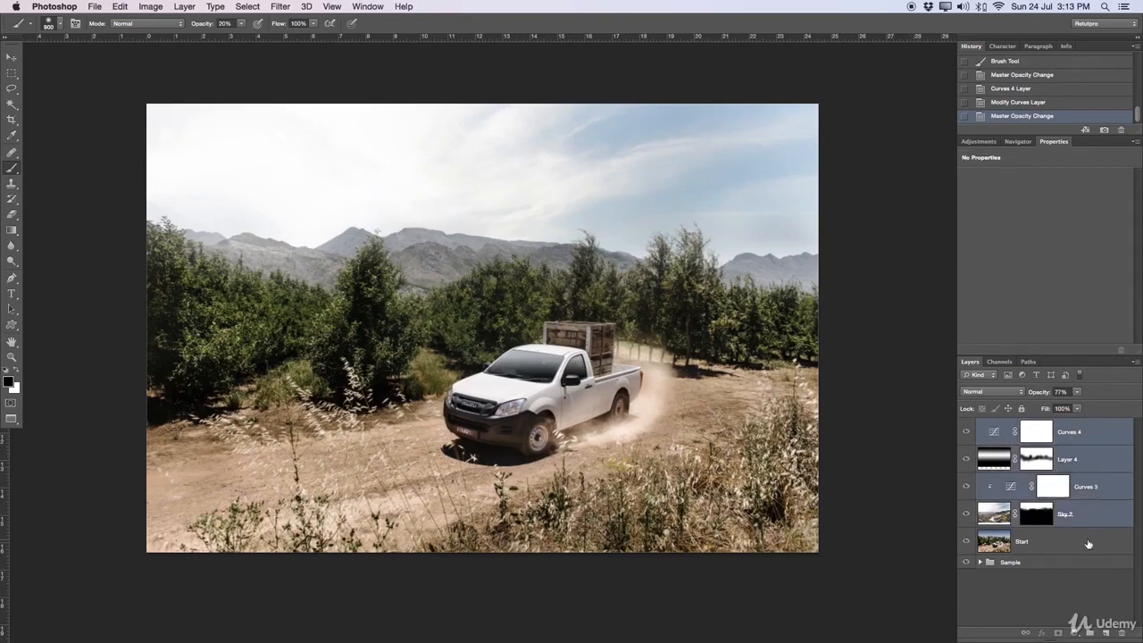
left_click(1089, 544, "super")
key("super+g")
double_click(1013, 426)
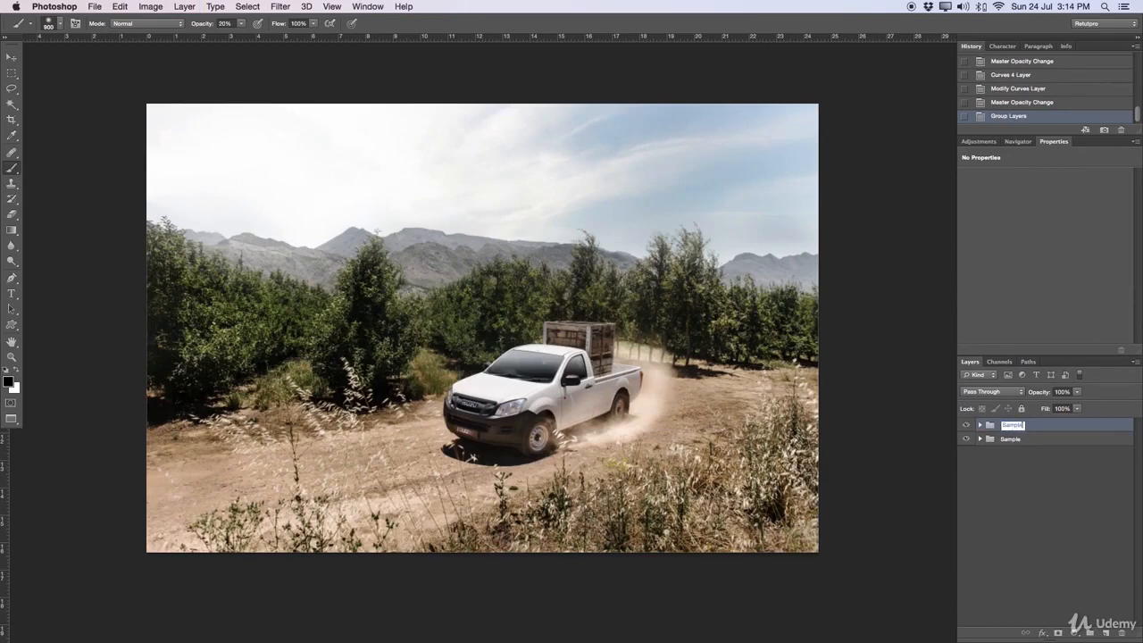
key("Return")
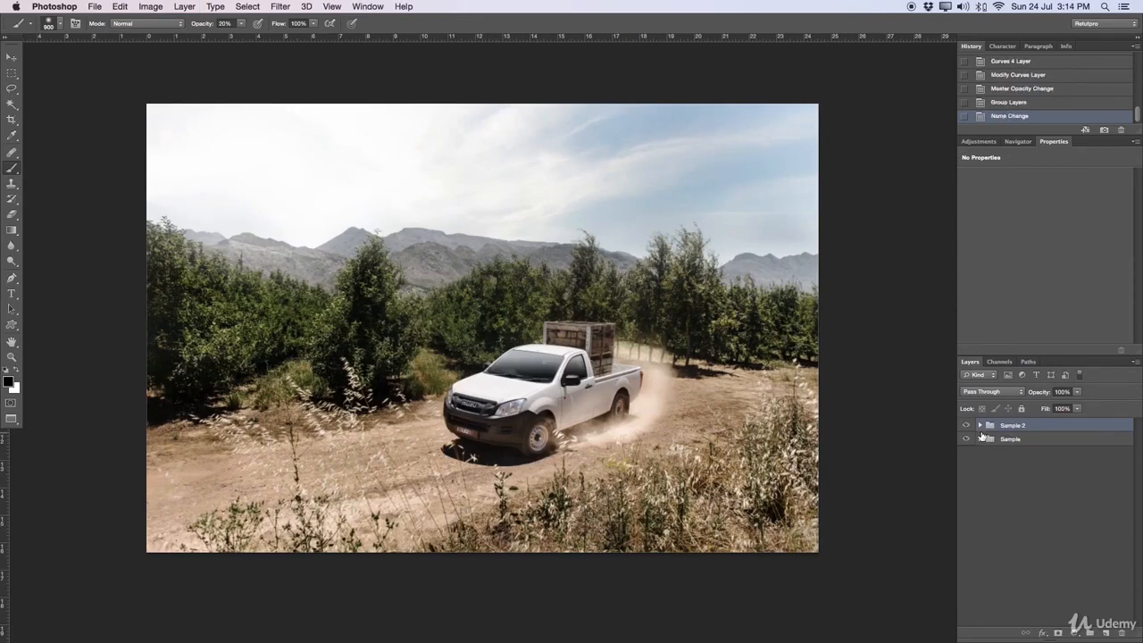
Step: Stamp all visible layers into a new top layer, and hide it together with the Sample 2 layers above Start
key("super+alt+shift+e")
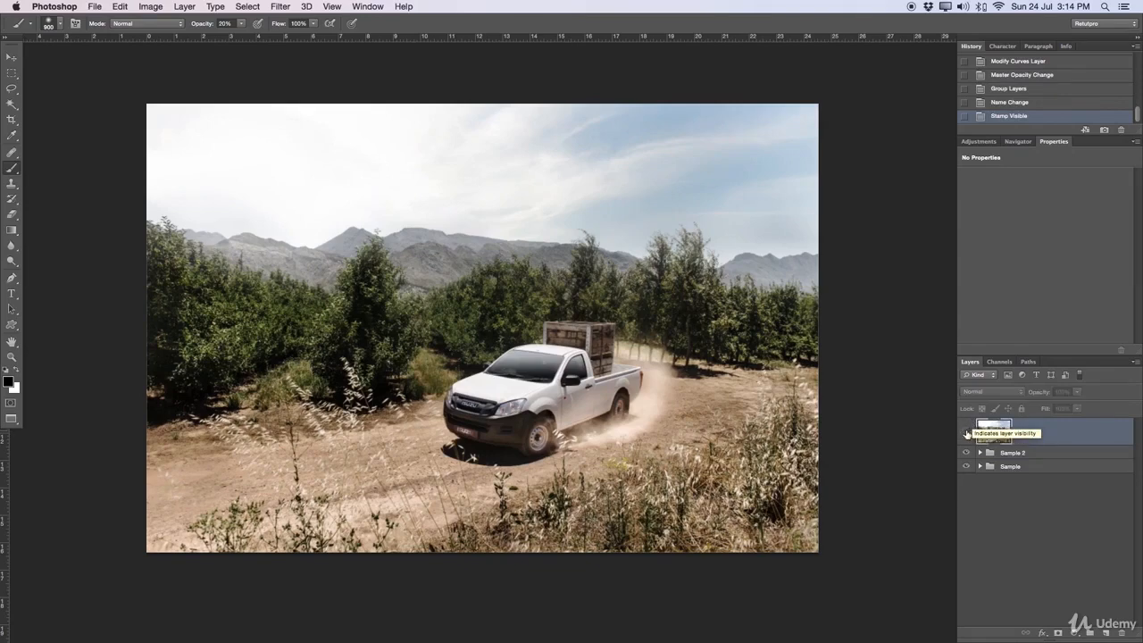
left_click(980, 454)
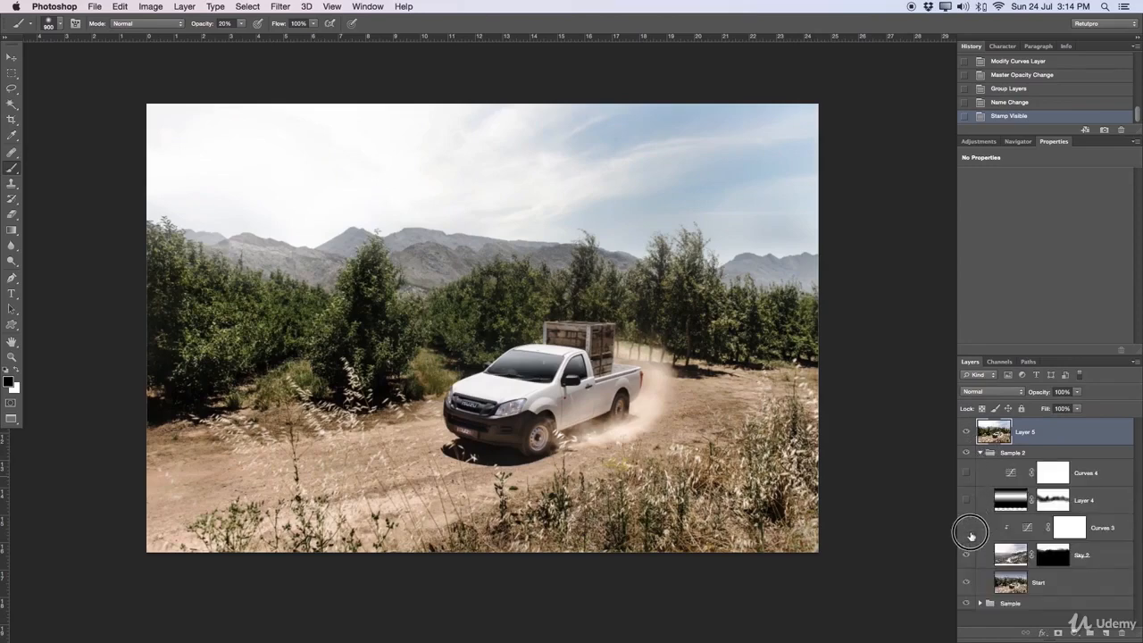
left_click(965, 434)
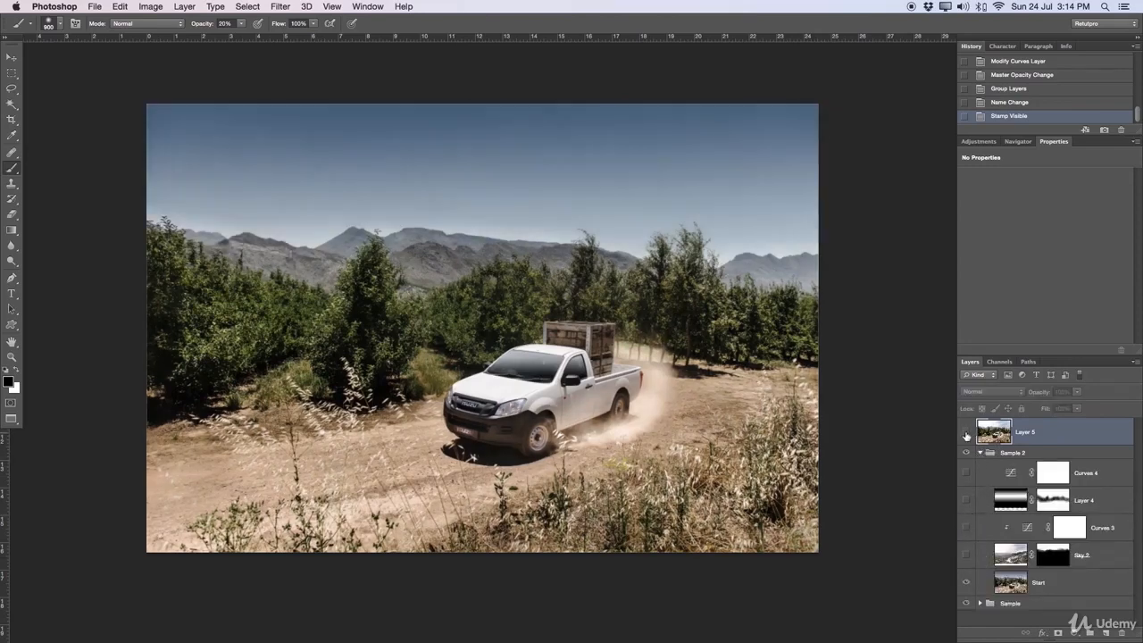
Step: Compare the retouched truck photo with the original at a larger view by repeatedly showing and hiding the stamped layer
key("z")
left_click(657, 353)
mouse_move(663, 354)
left_mouse_down()
mouse_move(642, 351)
mouse_move(652, 350)
left_mouse_up()
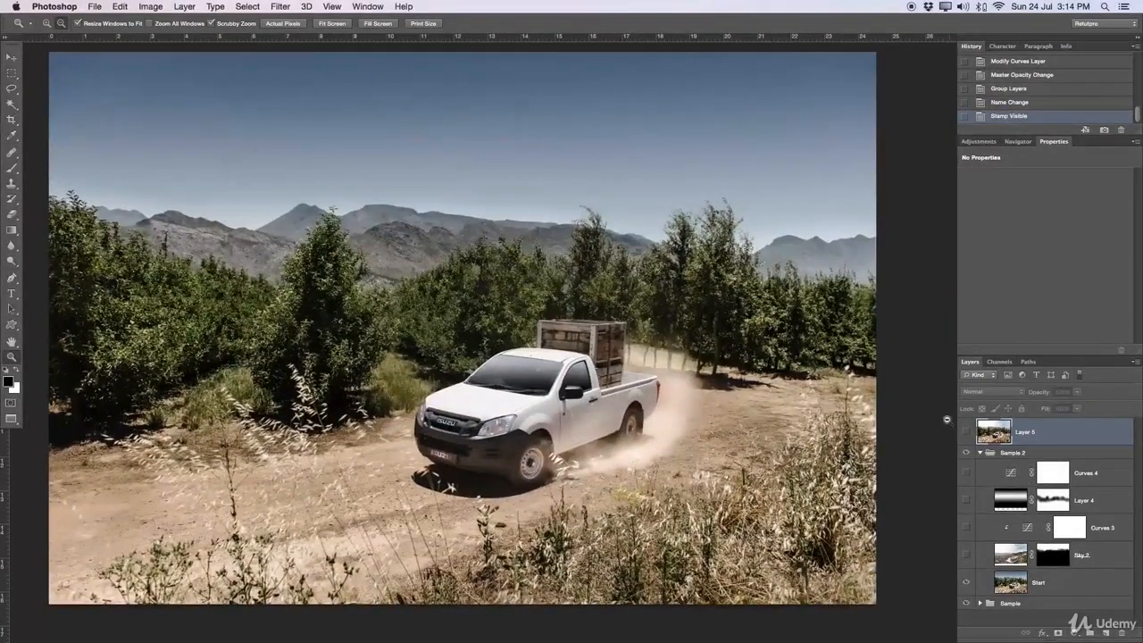
left_click(965, 434)
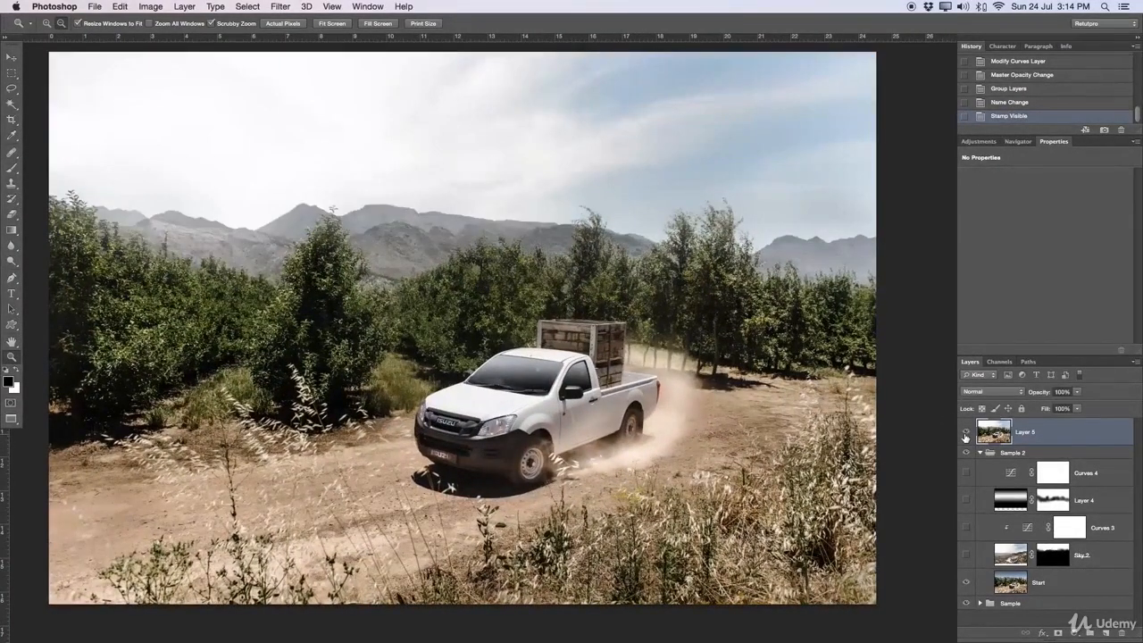
left_click(965, 434)
left_click(965, 434)
left_click(965, 434)
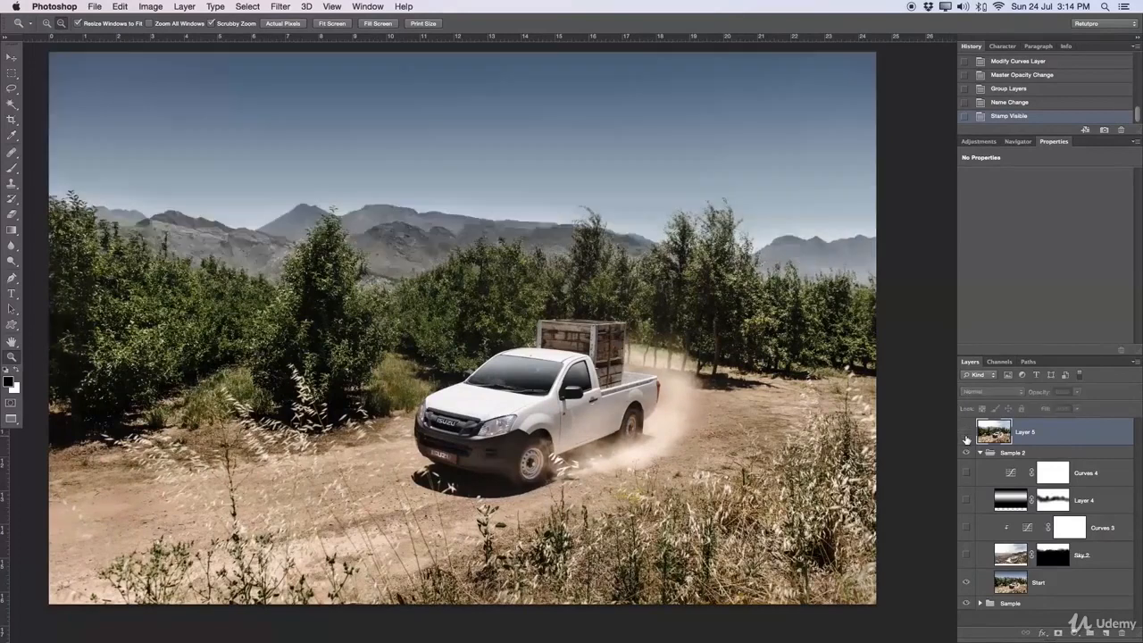
left_click(965, 434)
left_click(702, 350, "alt")
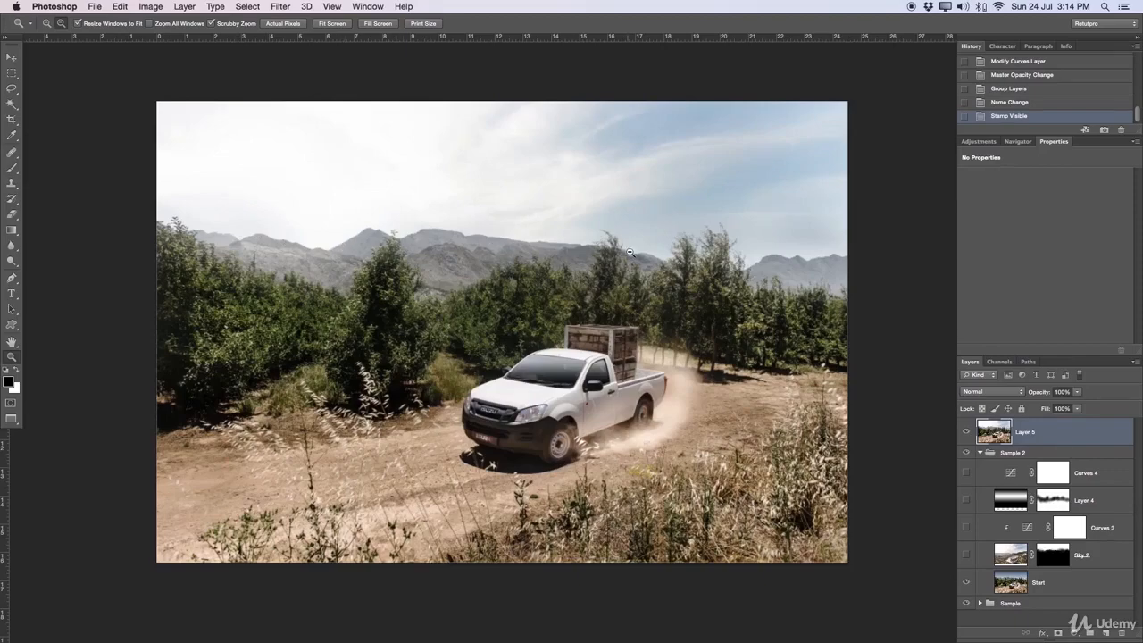
Step: Examine the blend between the new sky, the mountains and the treetops up close, and return to the whole image
left_click_drag(616, 257, 747, 258)
left_click_drag(214, 200, 808, 287)
left_click_drag(301, 281, 470, 297)
left_click_drag(239, 341, 391, 301)
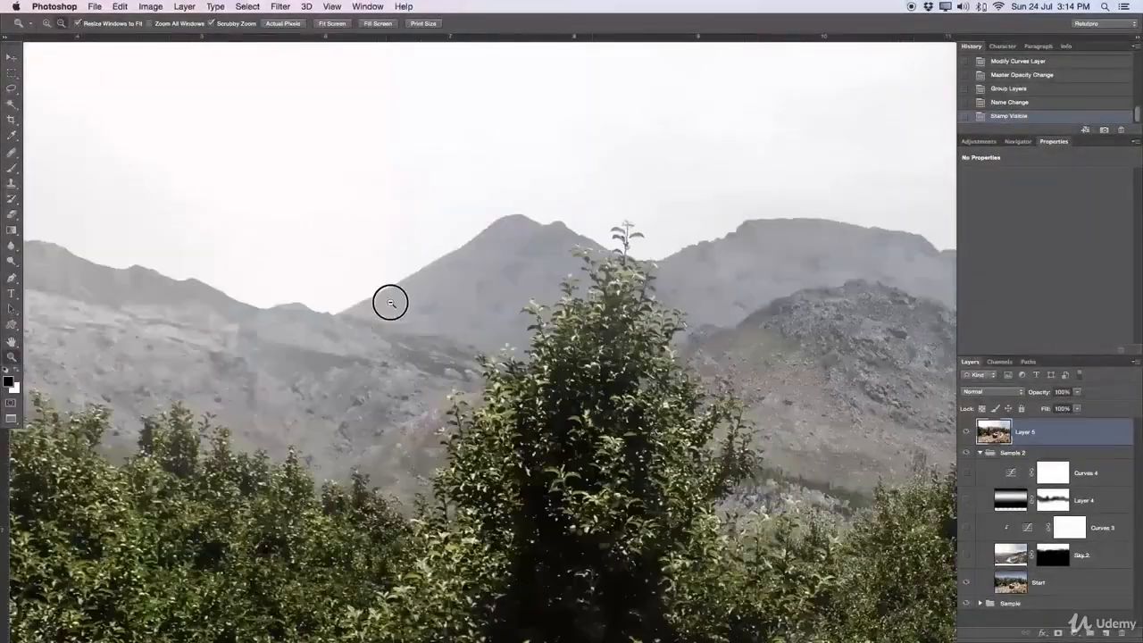
left_click_drag(467, 352, 368, 346)
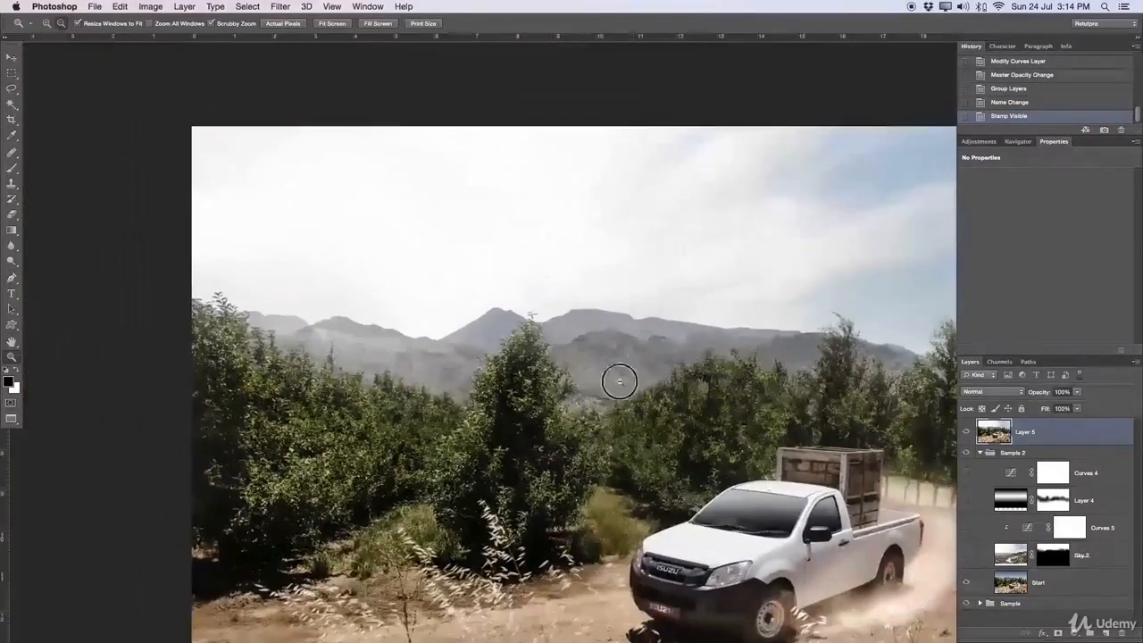
left_click_drag(629, 382, 482, 289)
left_click_drag(693, 343, 665, 335)
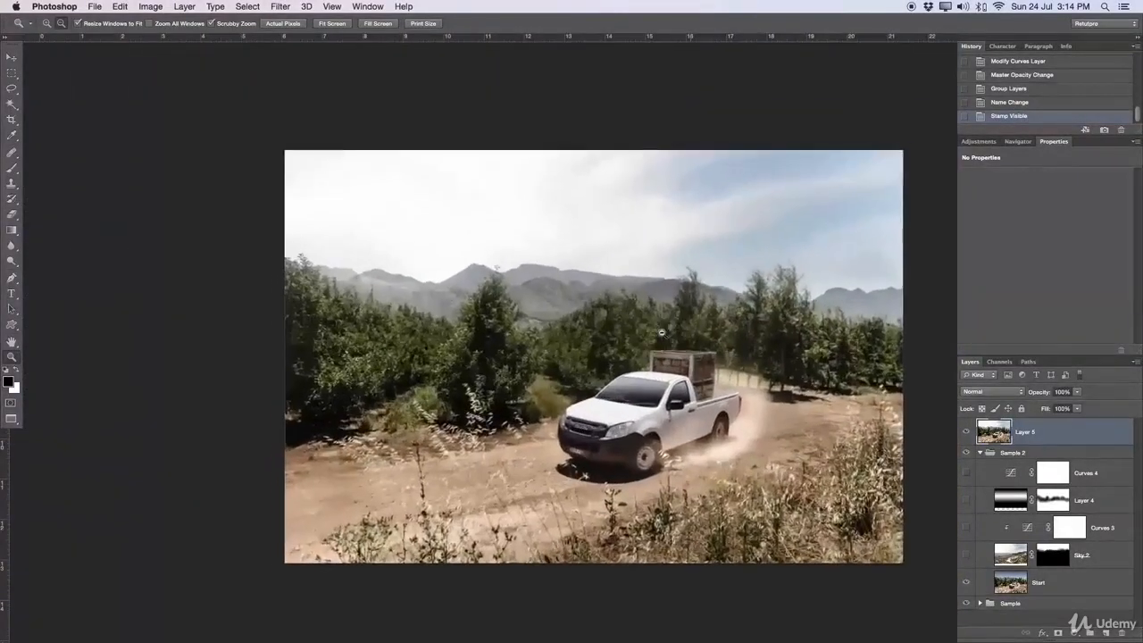
left_click_drag(772, 472, 681, 424)
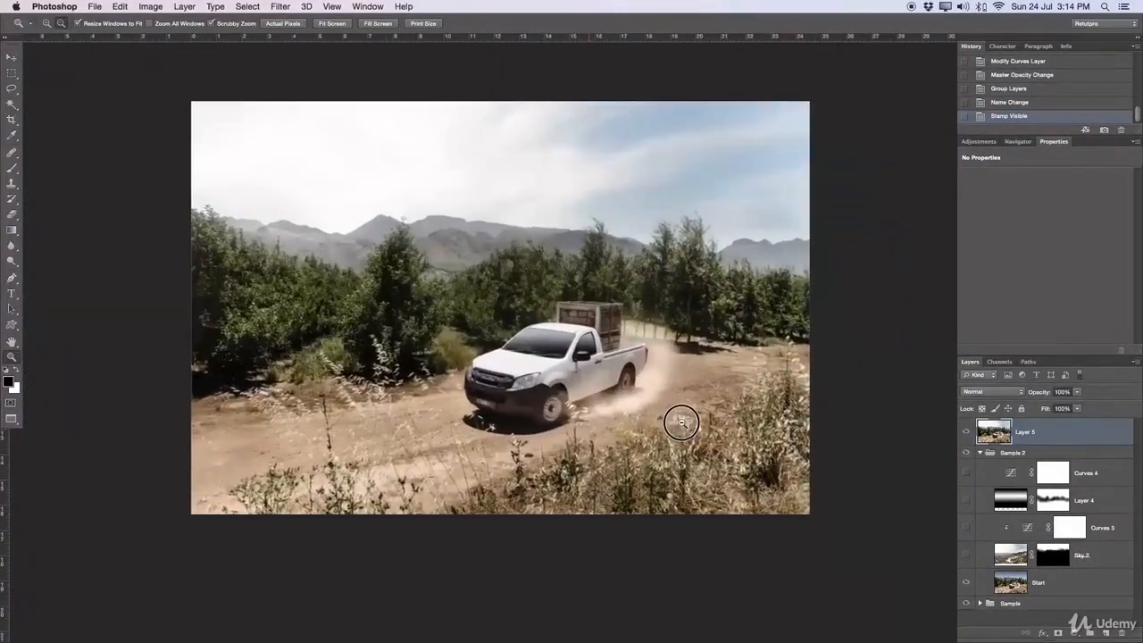
Step: Collapse the Sample 2 group and place the rally car images 1, 4, 3 and 2 from the Finder into the document
left_click(980, 454)
left_click(11, 418)
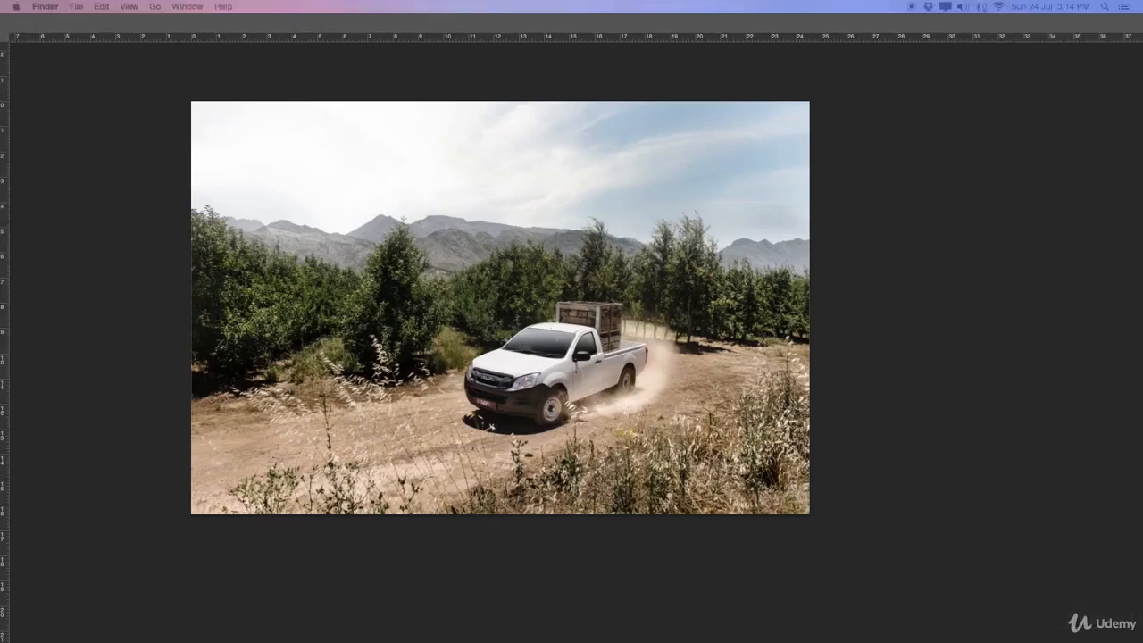
left_click_drag(350, 502, 388, 483)
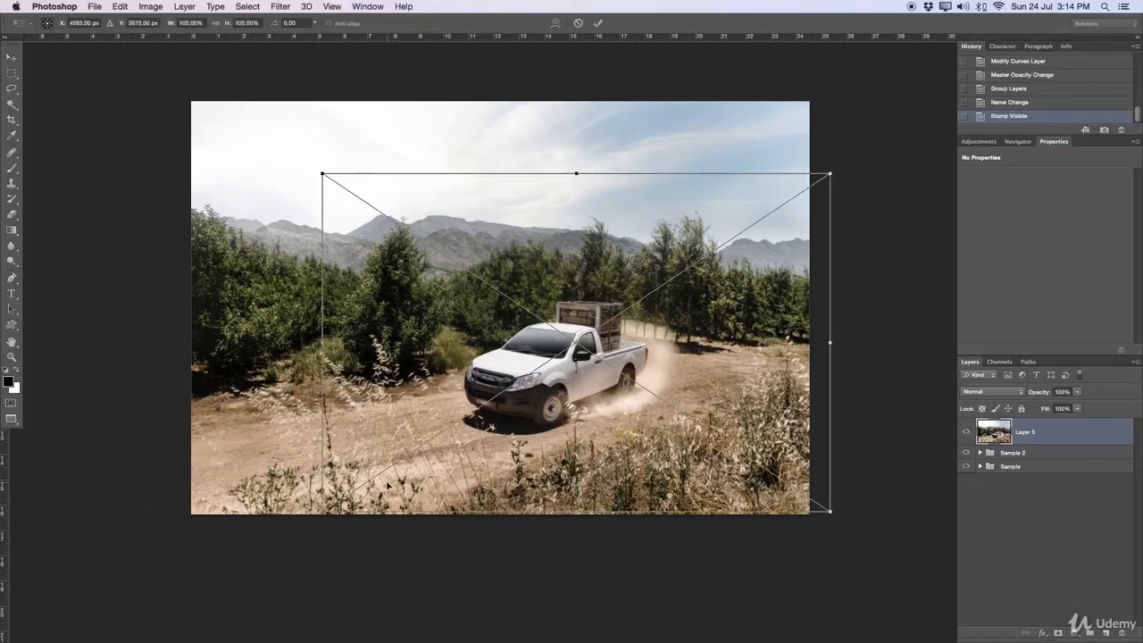
key("Return")
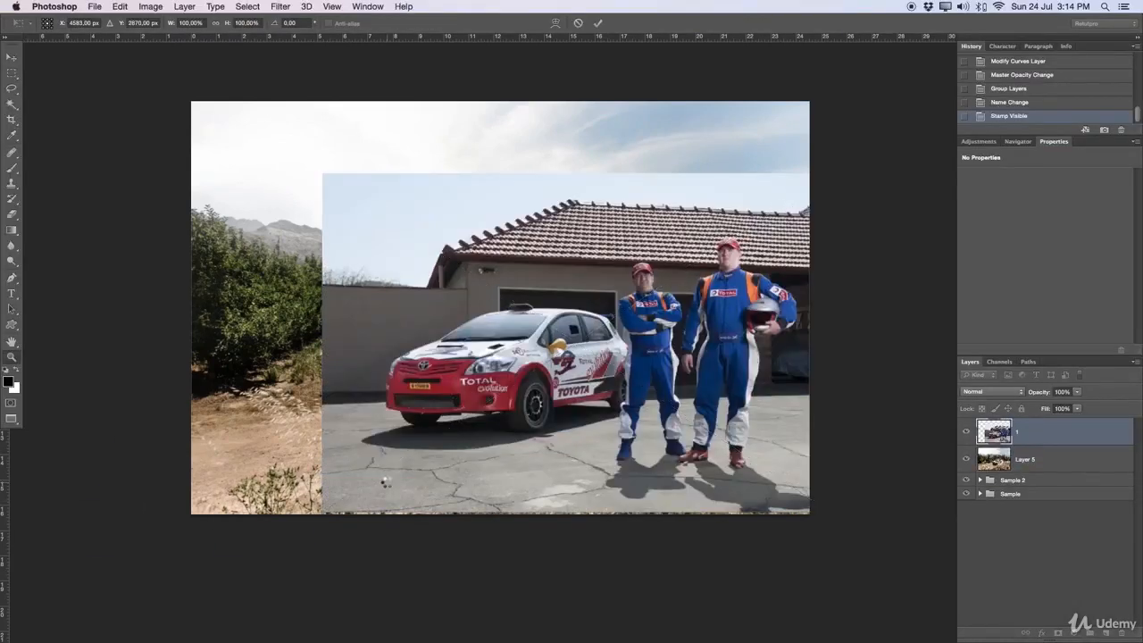
key("Return")
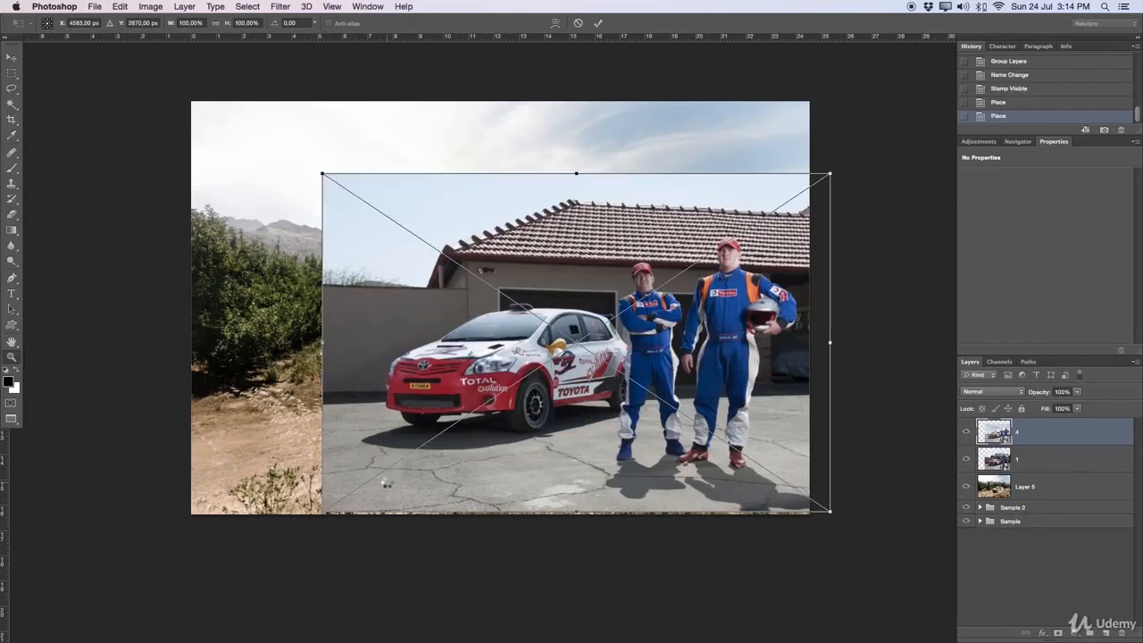
key("Return")
key("Return")
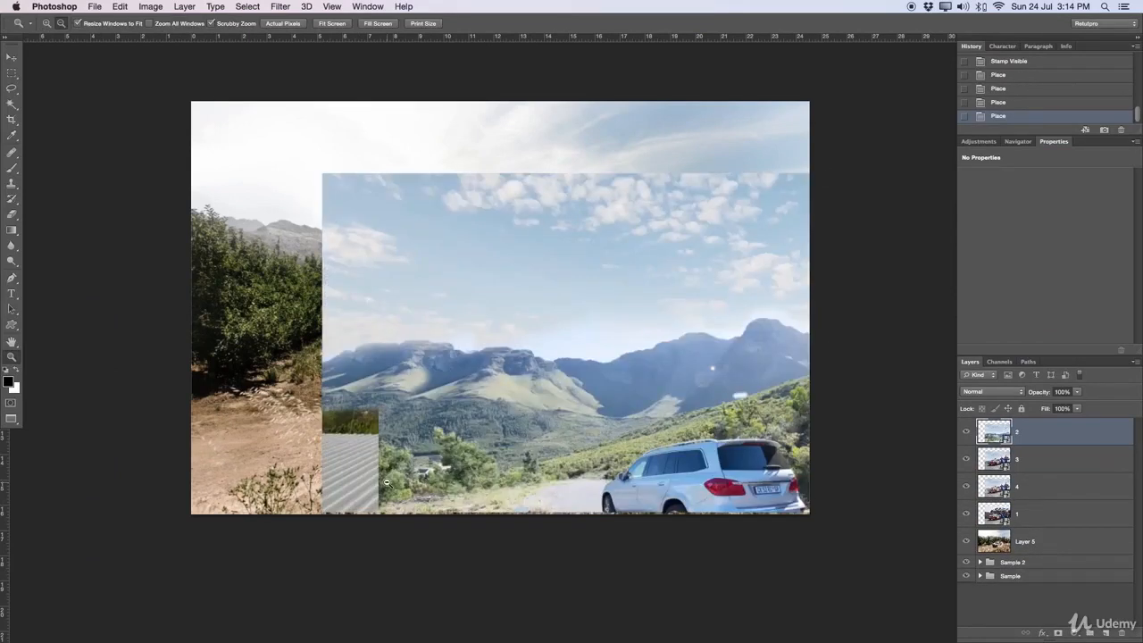
Step: Reorder the placed layers as 4, 3, 2, 1 from the top down, and move all four together left over the truck photo
left_click_drag(1018, 434, 1029, 508)
left_click_drag(1029, 459, 1027, 425)
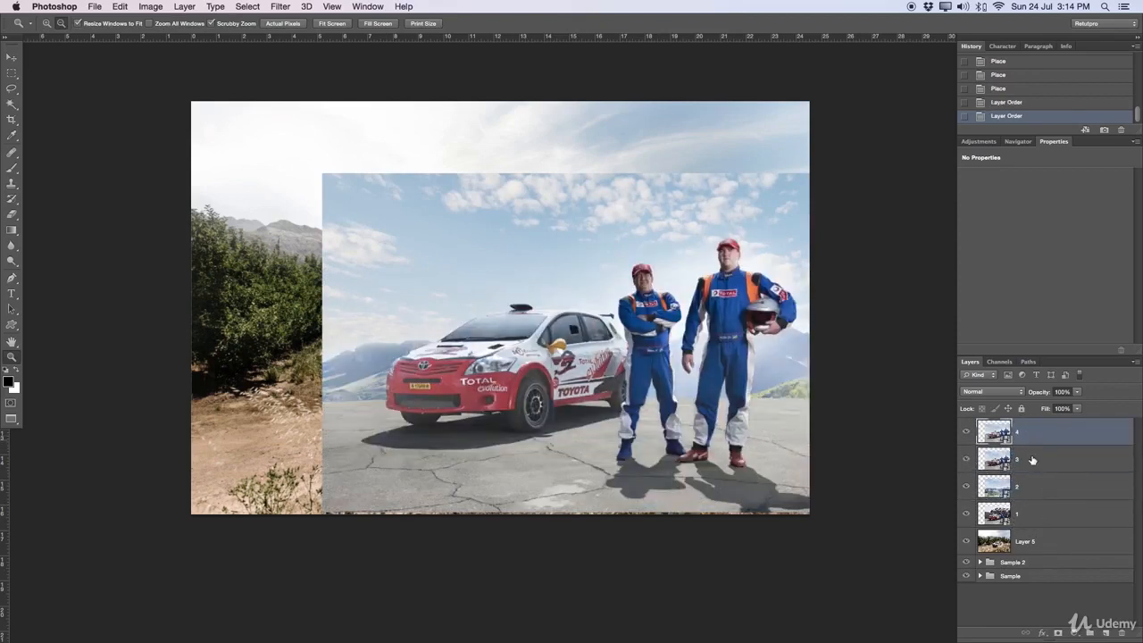
left_click(1036, 515, "shift")
key("v")
left_click_drag(592, 356, 498, 355)
Step: Enlarge the view of the rally car image and hide layers 4, 3 and 2 to show only layer 1
key("z")
left_click_drag(602, 327, 619, 323)
left_click_drag(522, 354, 764, 384)
left_click_drag(967, 433, 973, 498)
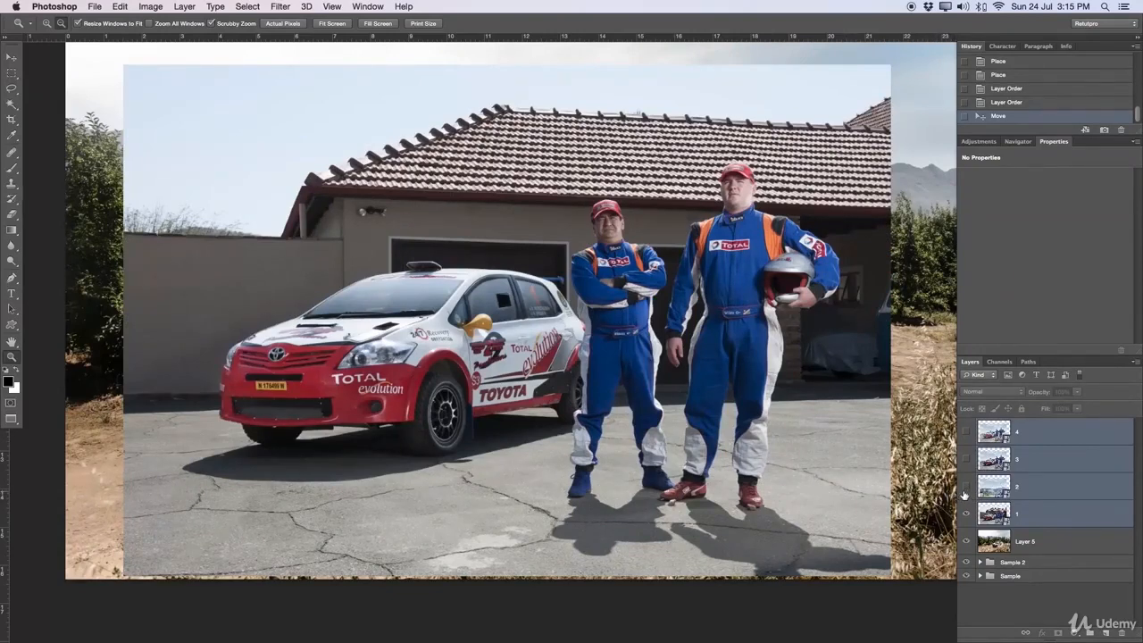
Step: Briefly show layer 2 over layer 1, add a horizontal guide, and lower it to horizon height near the base of the boundary wall
left_click(965, 488)
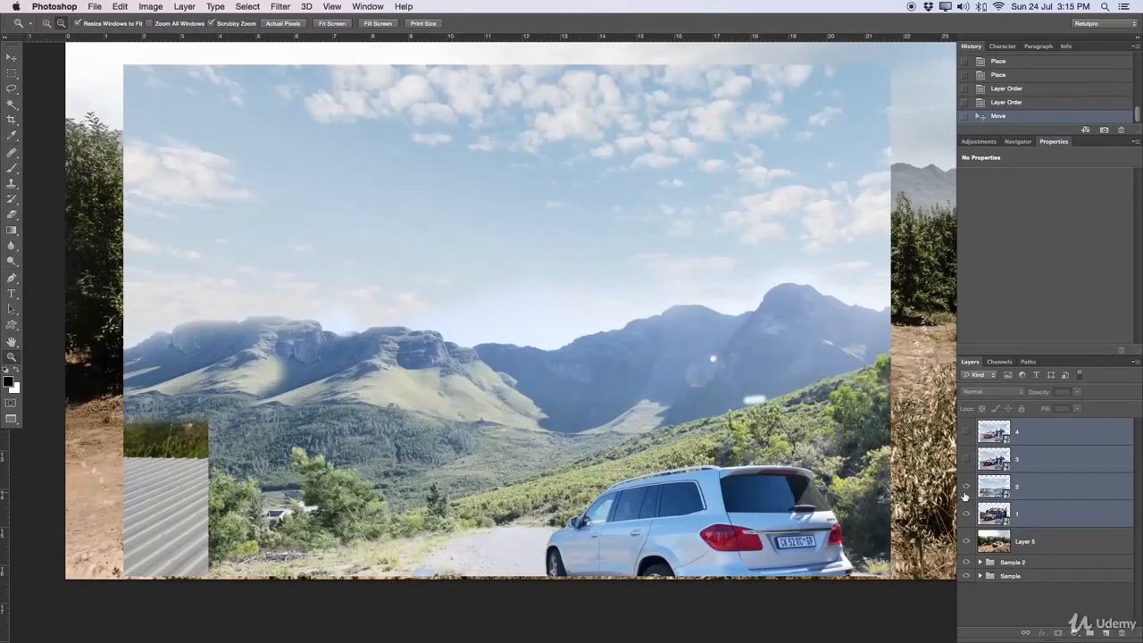
left_click_drag(474, 37, 475, 347)
left_click(966, 486)
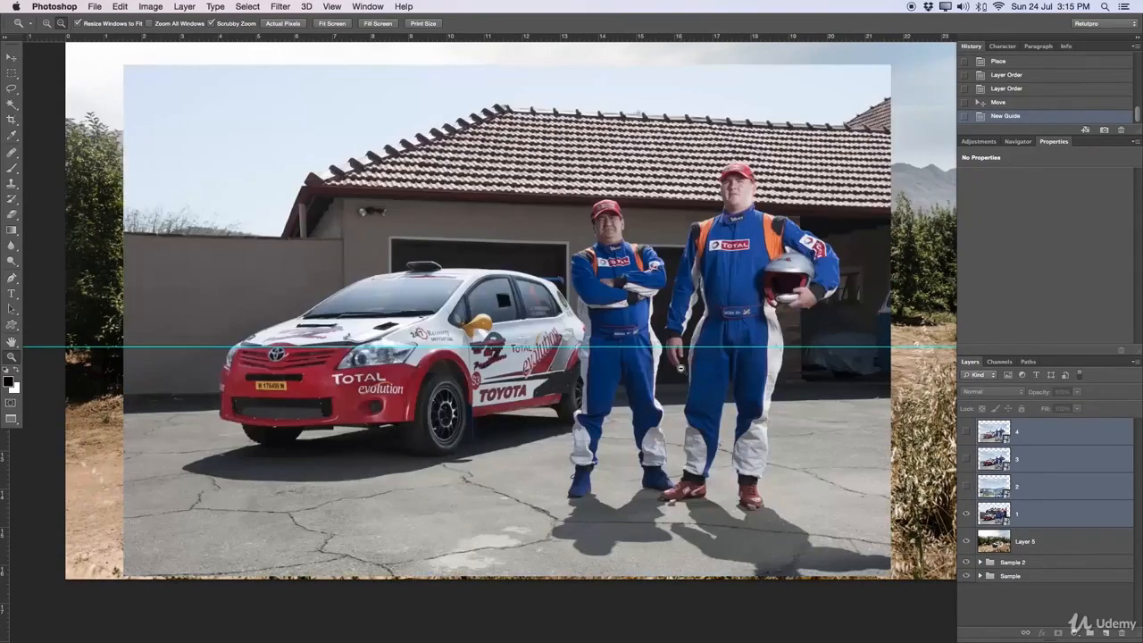
key("v")
left_click_drag(670, 347, 675, 381)
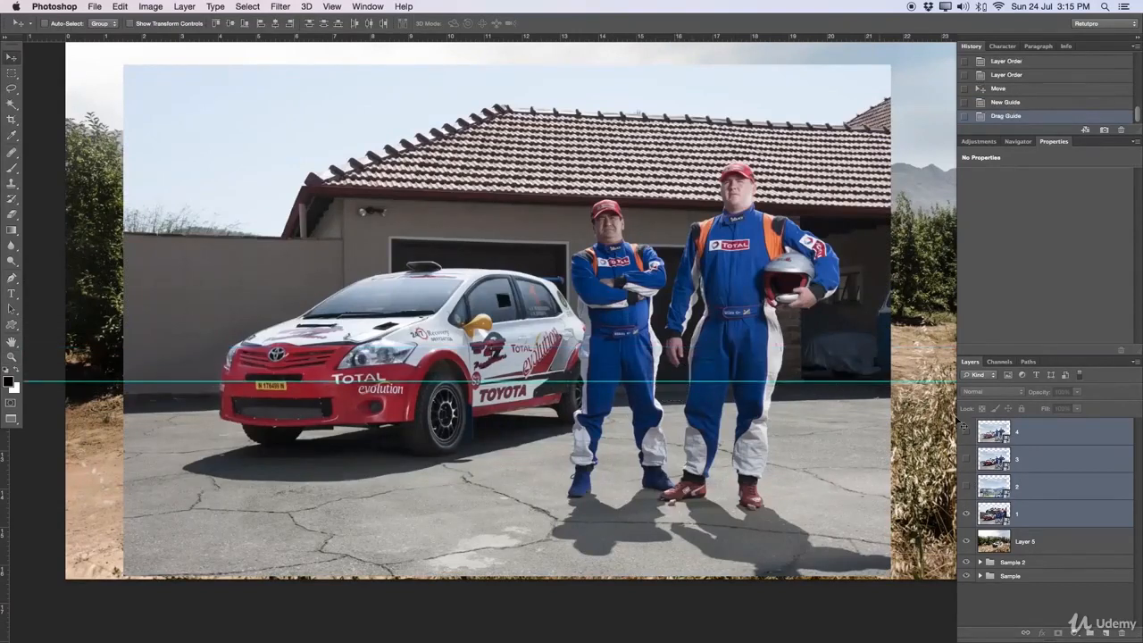
Step: Show layers 2, 3 and 4 one after another to build up the rally car composite from the background landscape
left_click(967, 487)
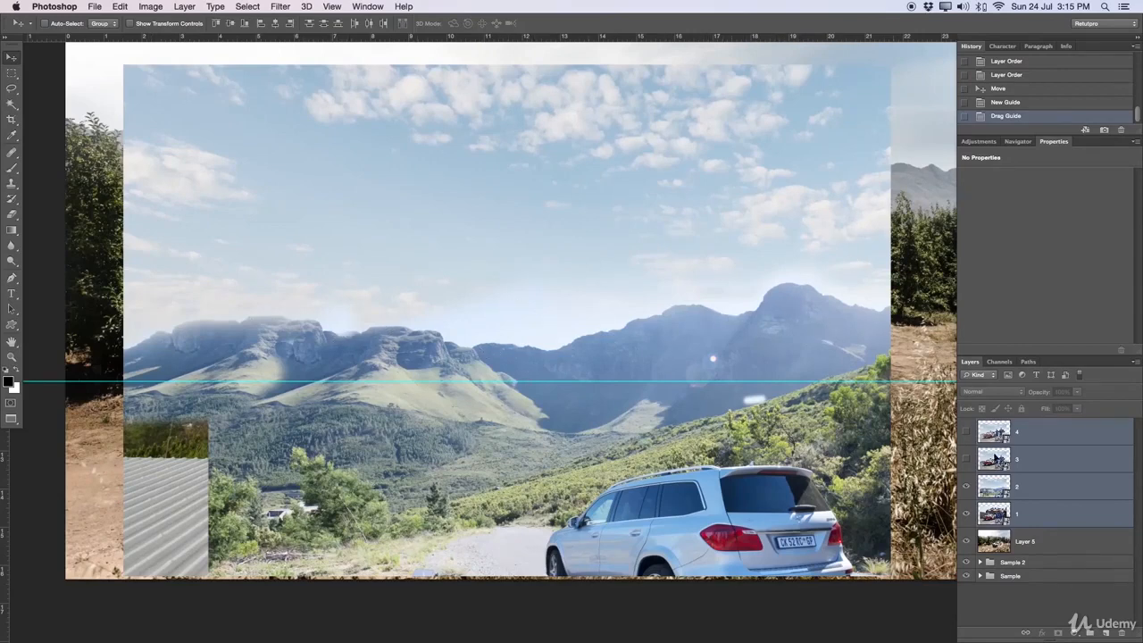
left_click(966, 459)
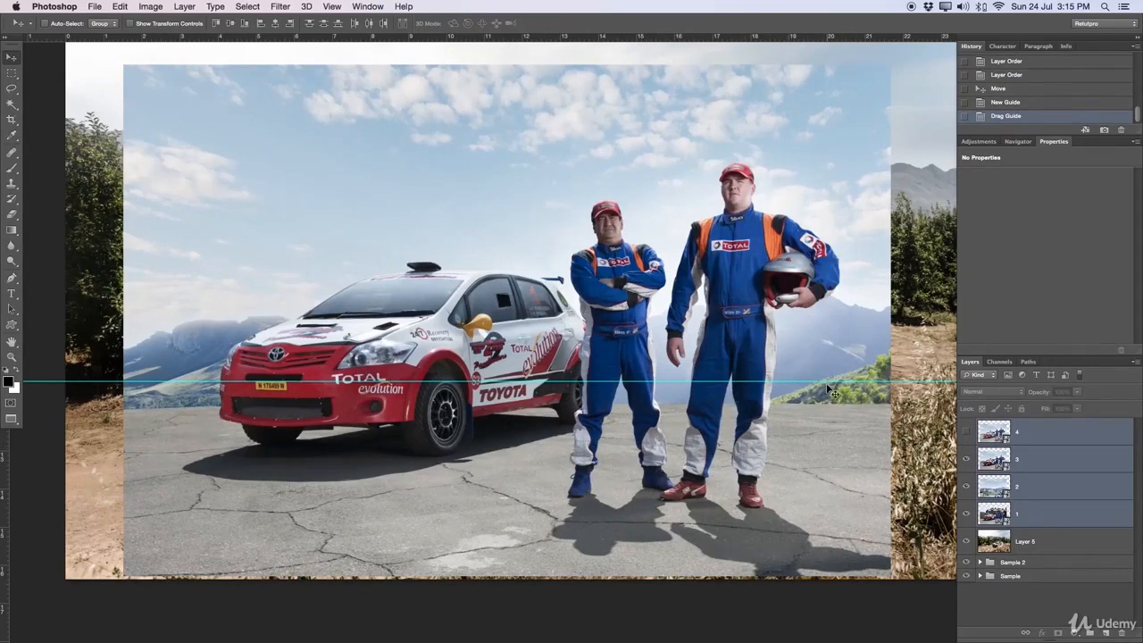
left_click(966, 434)
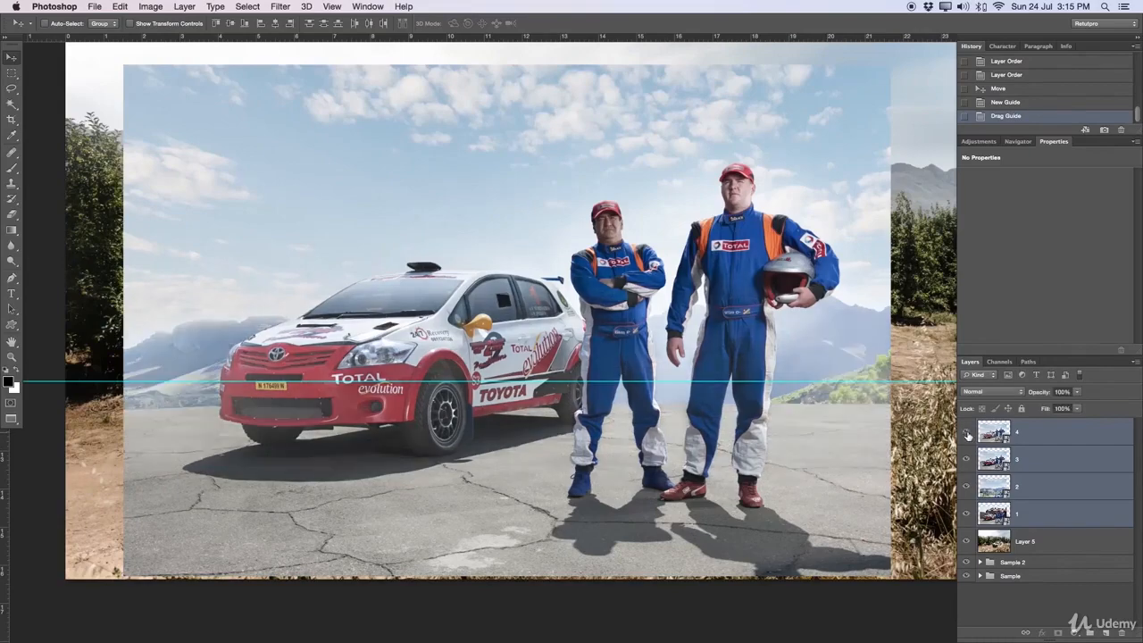
Step: Hide and show layer 4 repeatedly to compare the composite with and without the haze, leaving the layer hidden
left_click(966, 434)
left_click(966, 434)
left_click(966, 435)
left_click(966, 434)
left_click(966, 434)
left_click(967, 434)
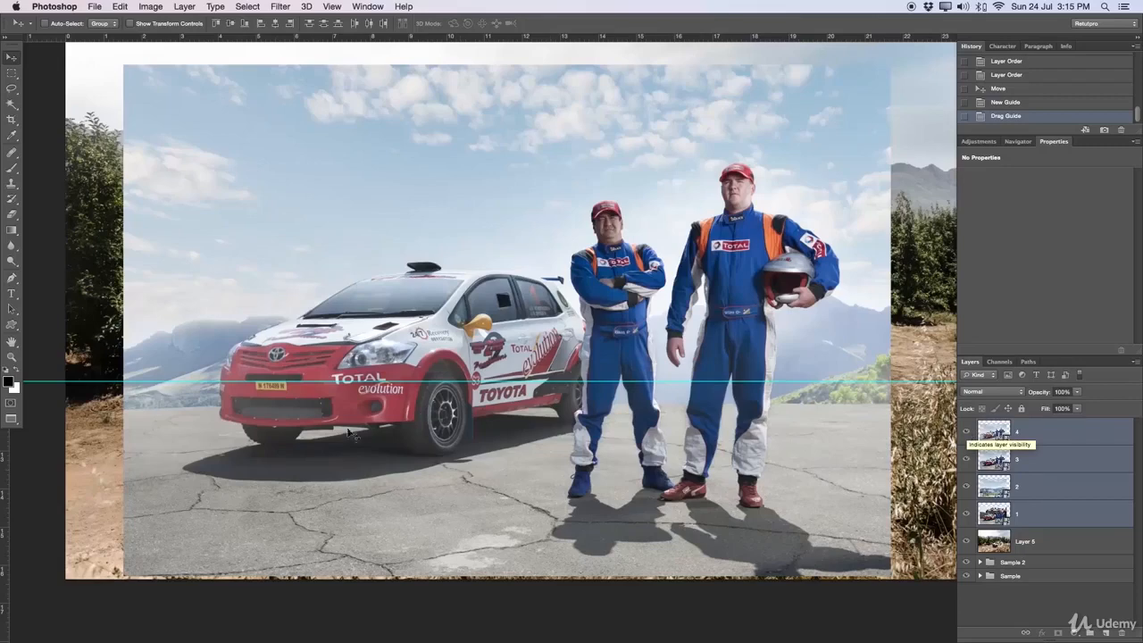
left_click(966, 434)
left_click(967, 433)
left_click(966, 433)
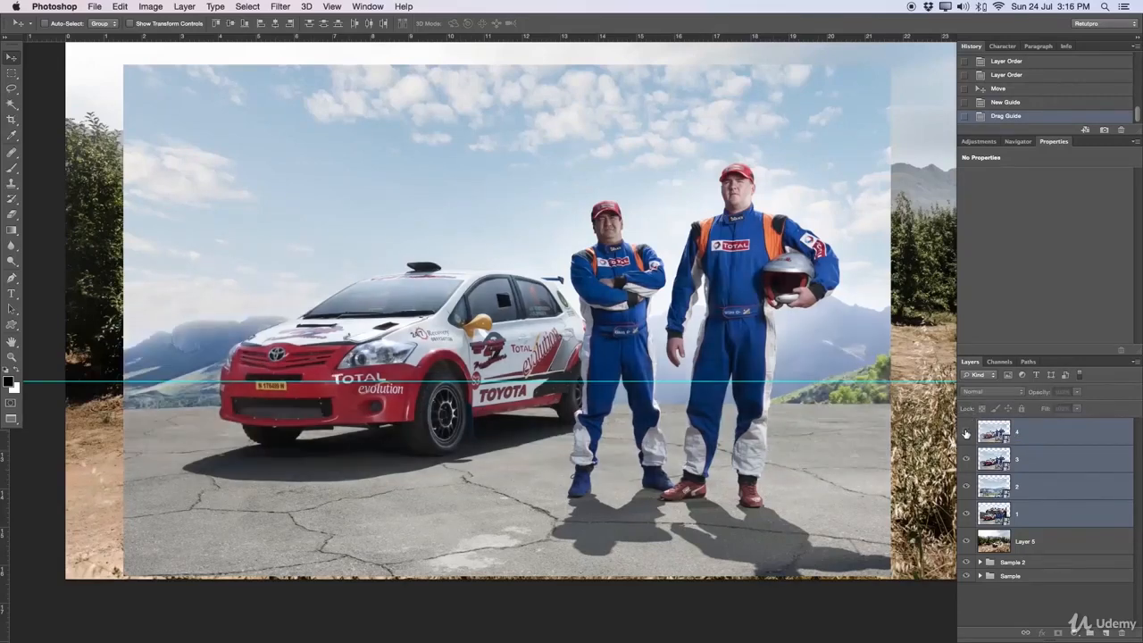
left_click(967, 433)
left_click(967, 434)
left_click(966, 433)
left_click(966, 434)
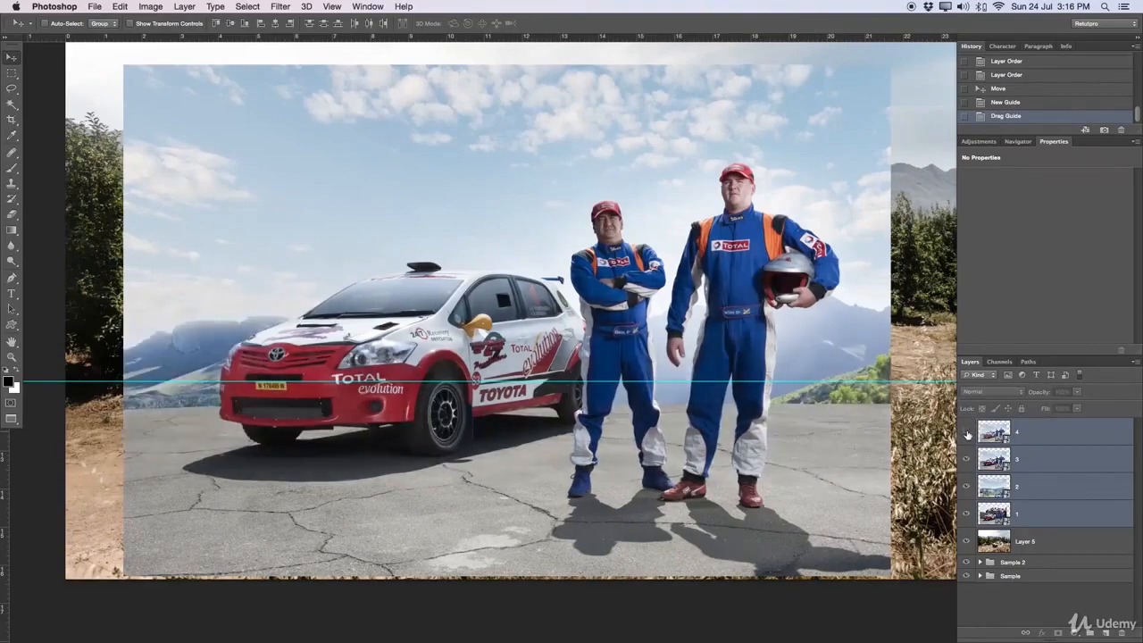